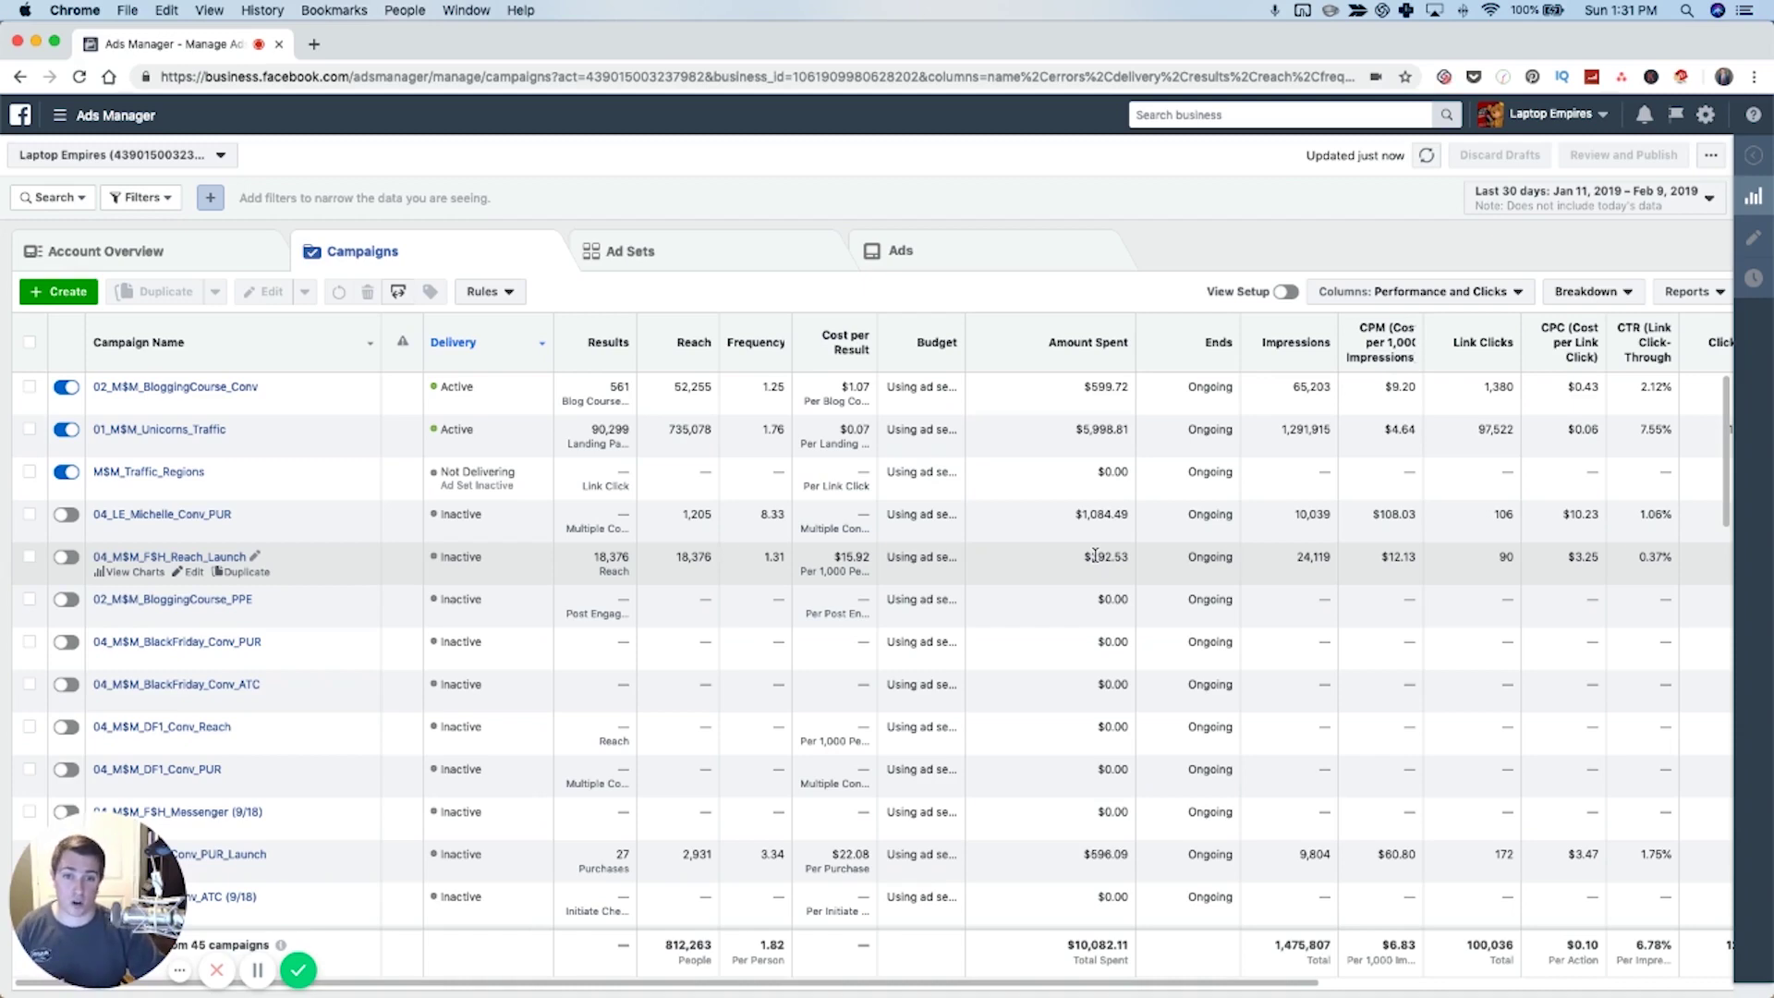
# Create a Traffic-objective campaign and continue to its 'US - 18+' ad set with a Website destination
pyautogui.click(53, 293)
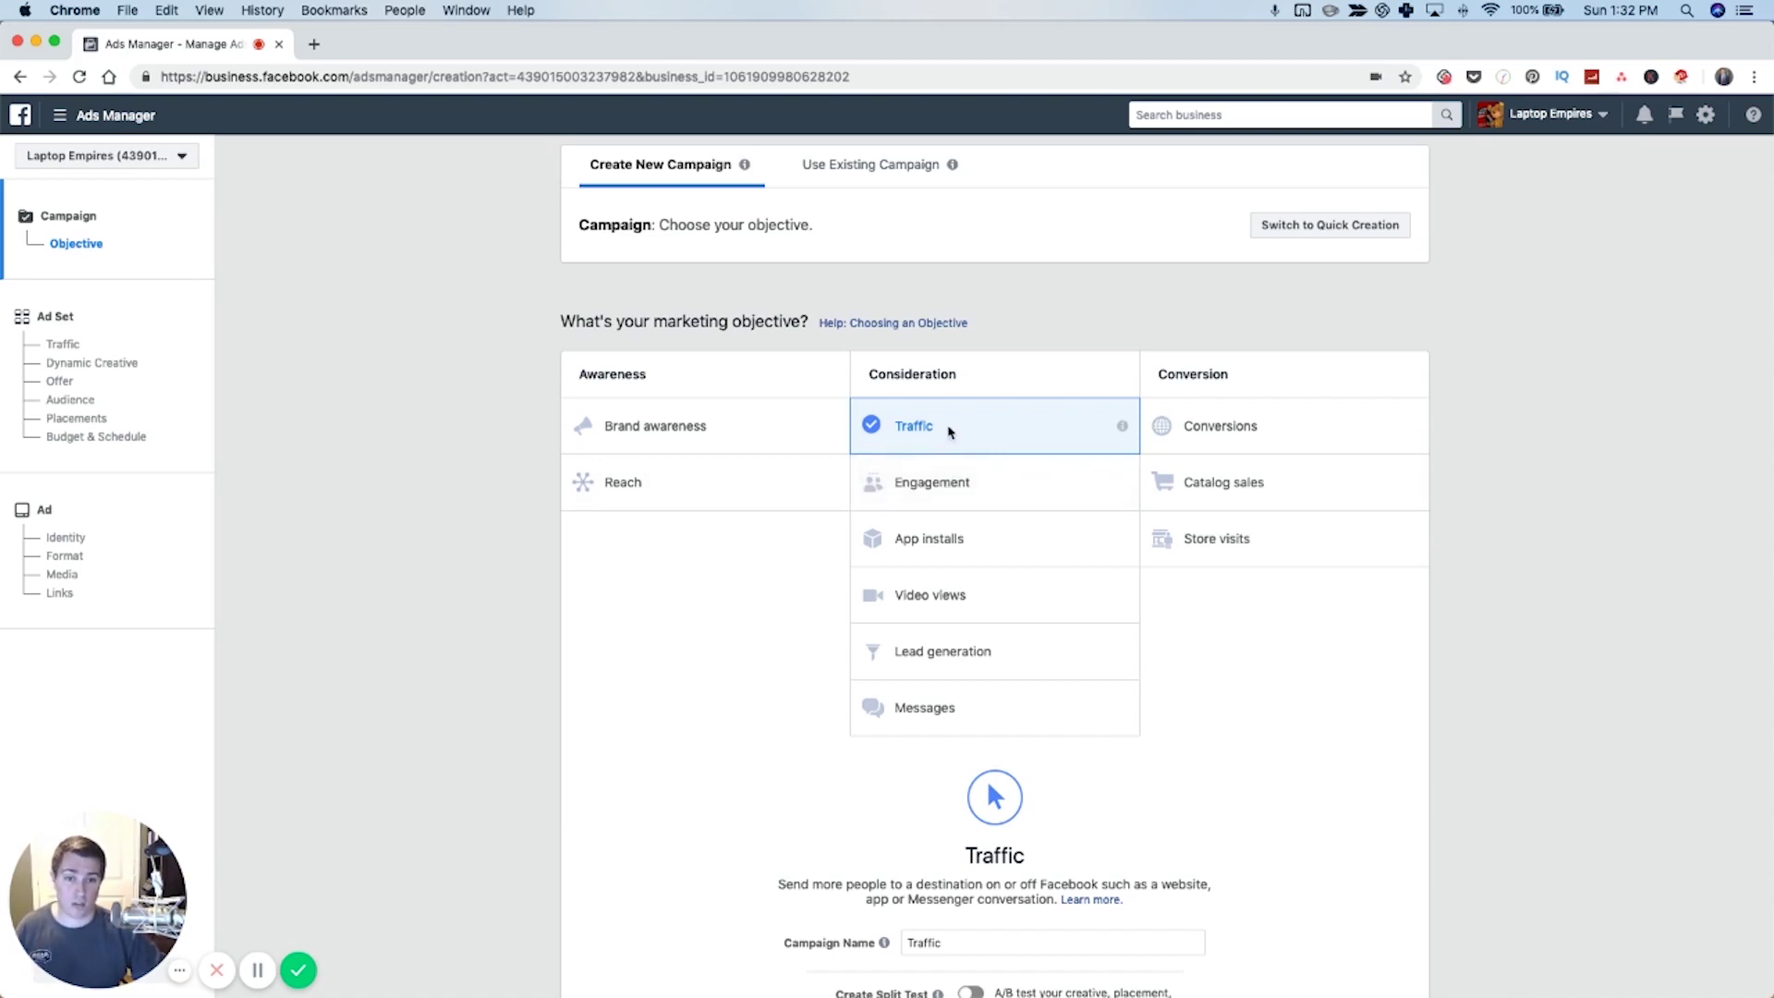
pyautogui.scroll(-1, 1142, 568)
pyautogui.scroll(-5, 1142, 569)
pyautogui.click(990, 841)
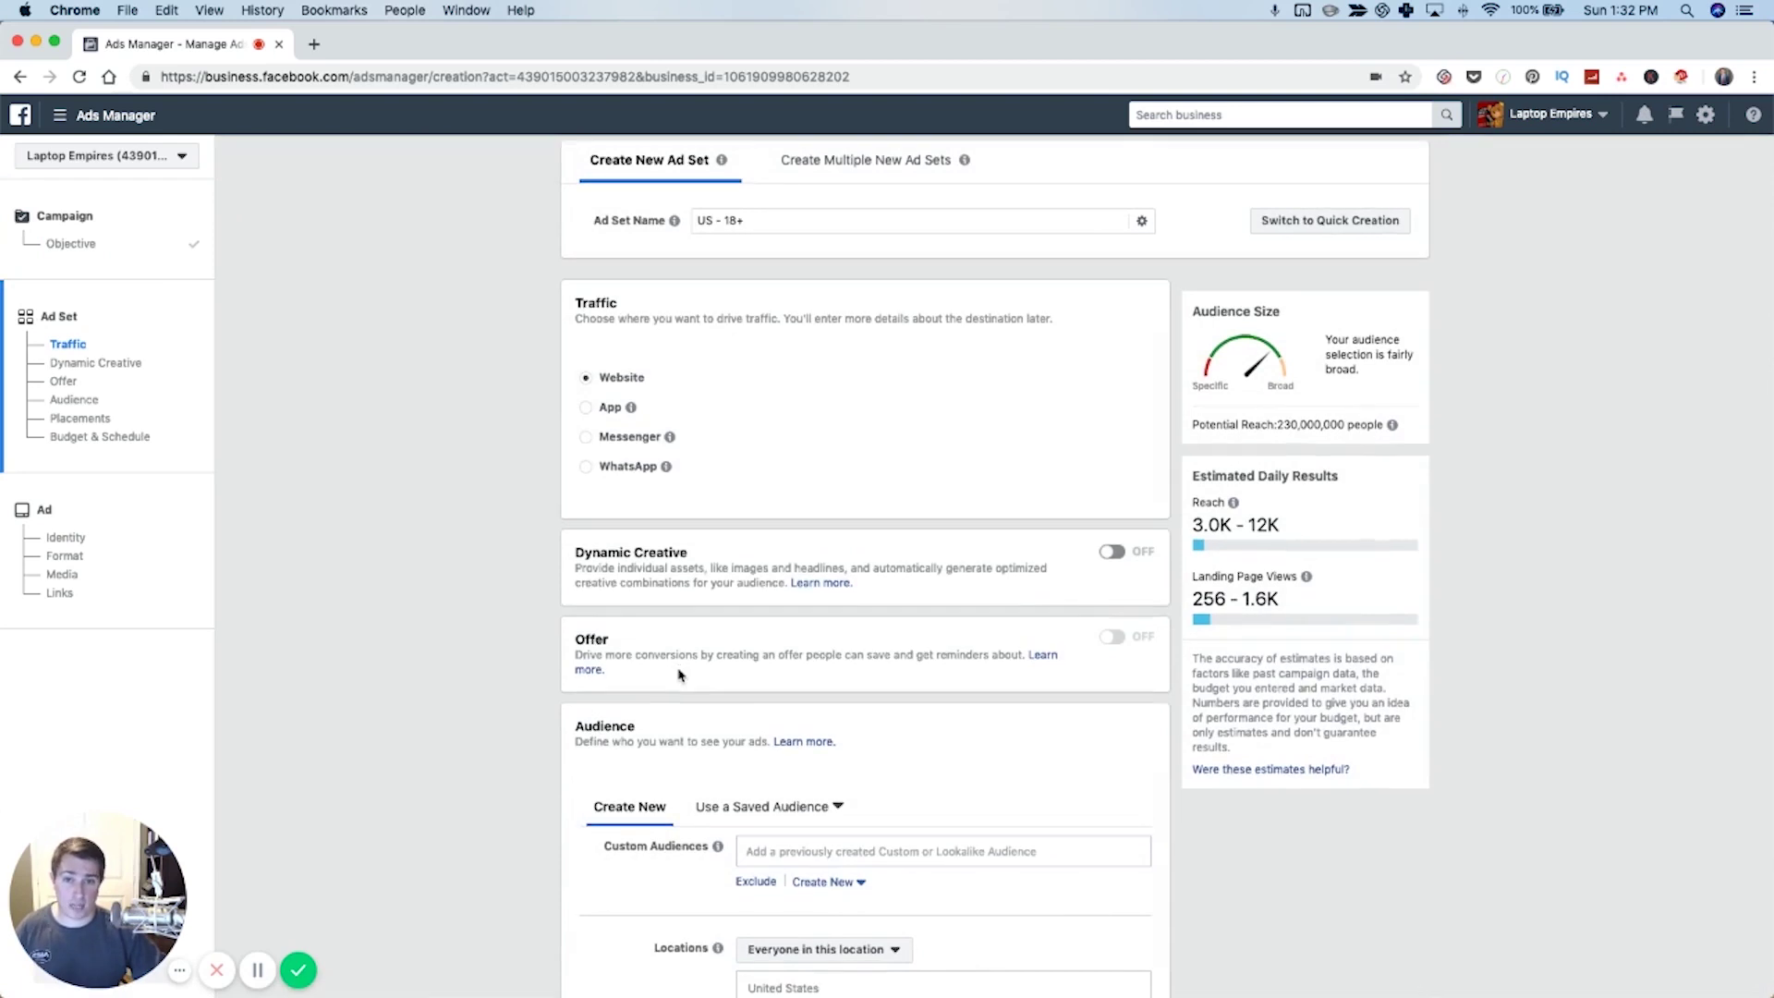
# Set the audience minimum age to 21 and maximum age to 50
pyautogui.scroll(-2, 679, 674)
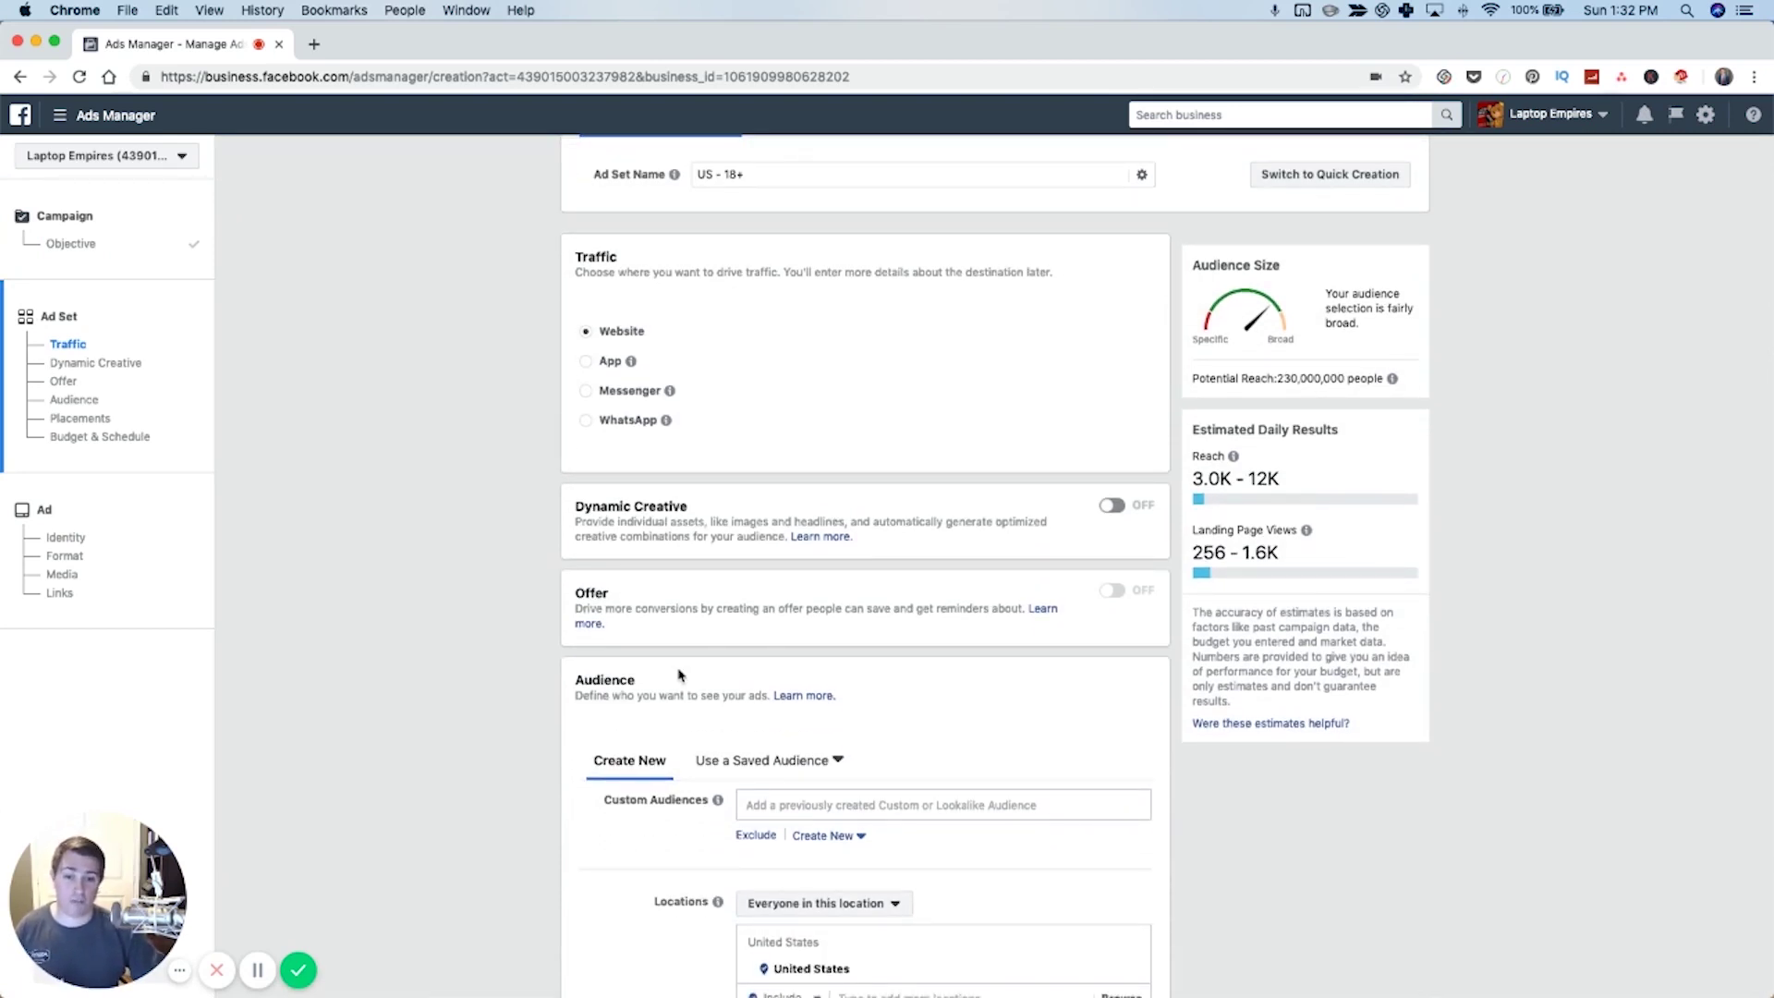
pyautogui.scroll(-5, 679, 674)
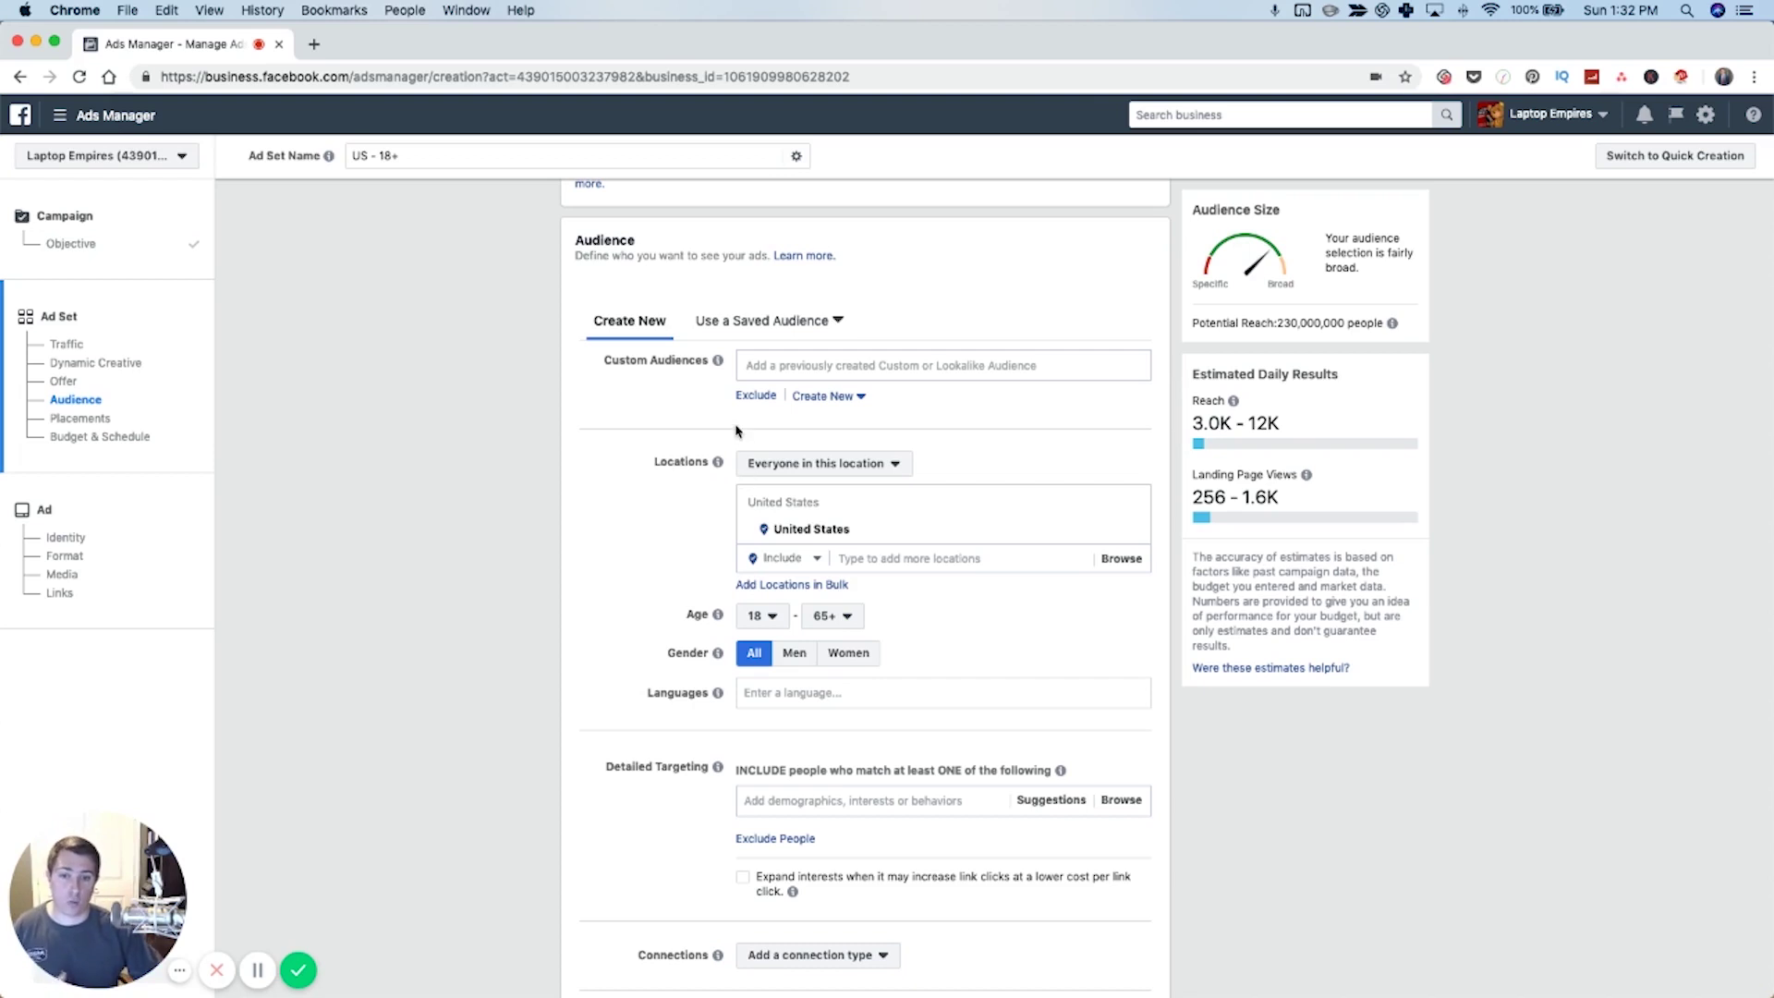
pyautogui.click(760, 615)
pyautogui.scroll(-2, 773, 762)
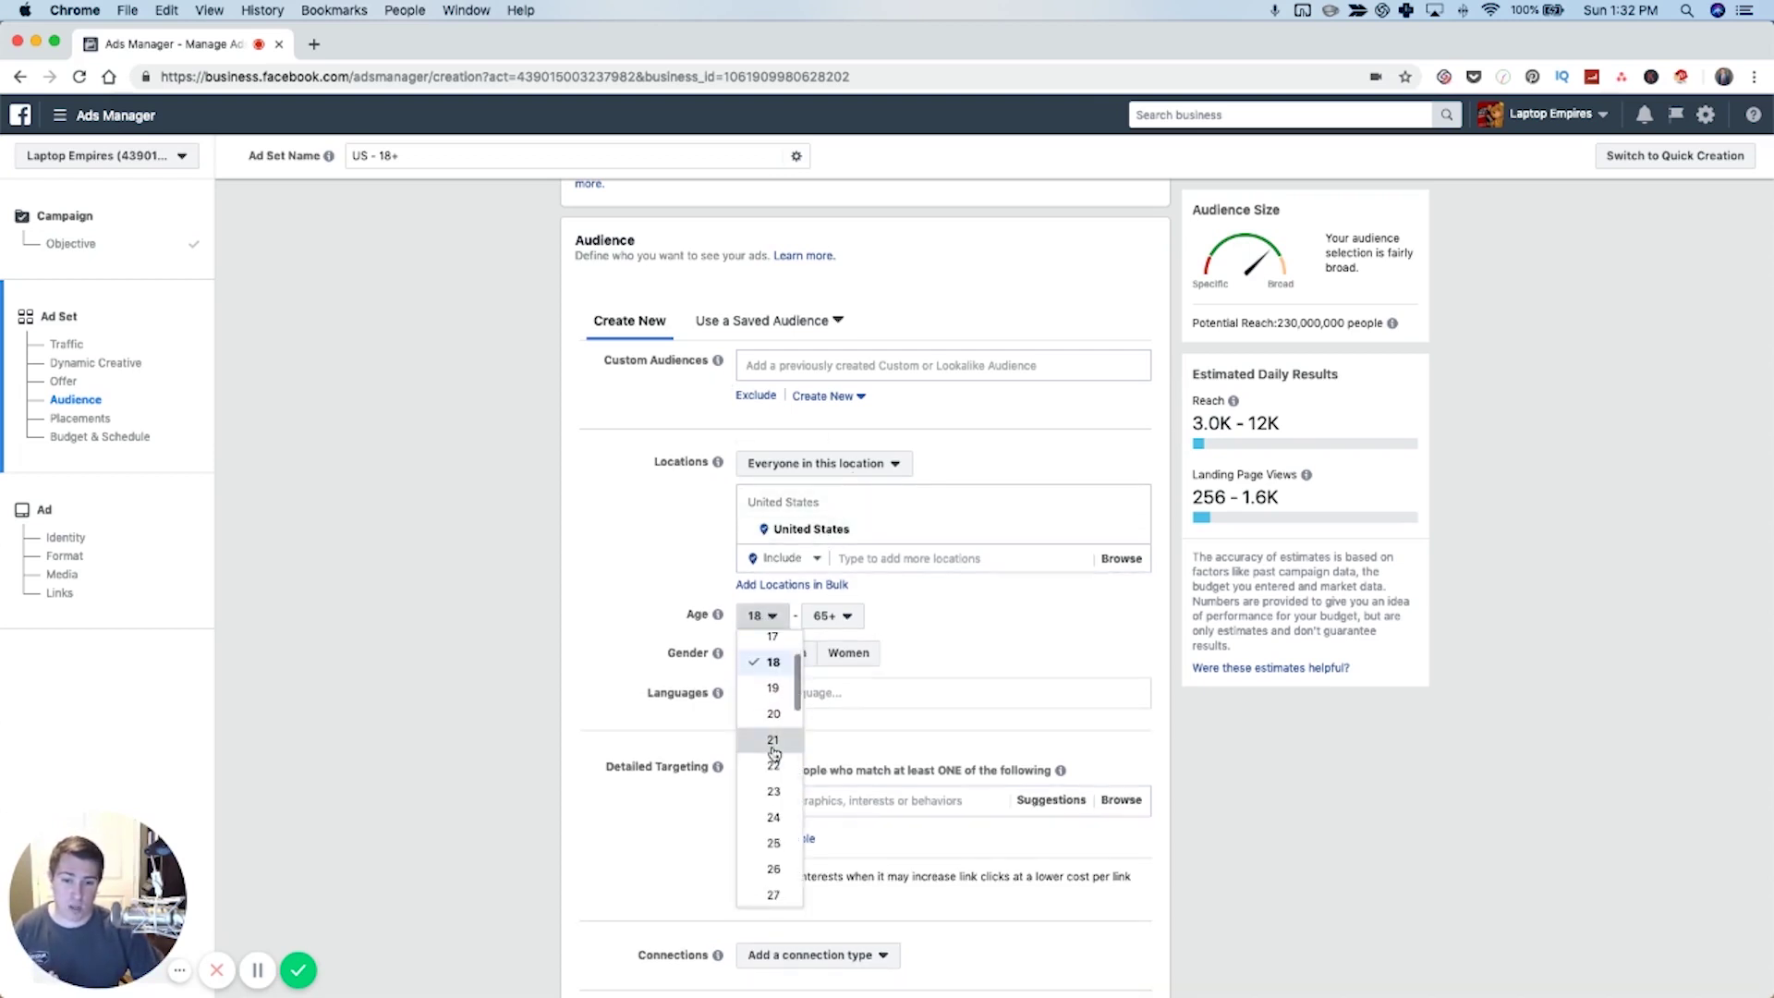
pyautogui.click(774, 753)
pyautogui.click(829, 615)
pyautogui.scroll(3, 842, 703)
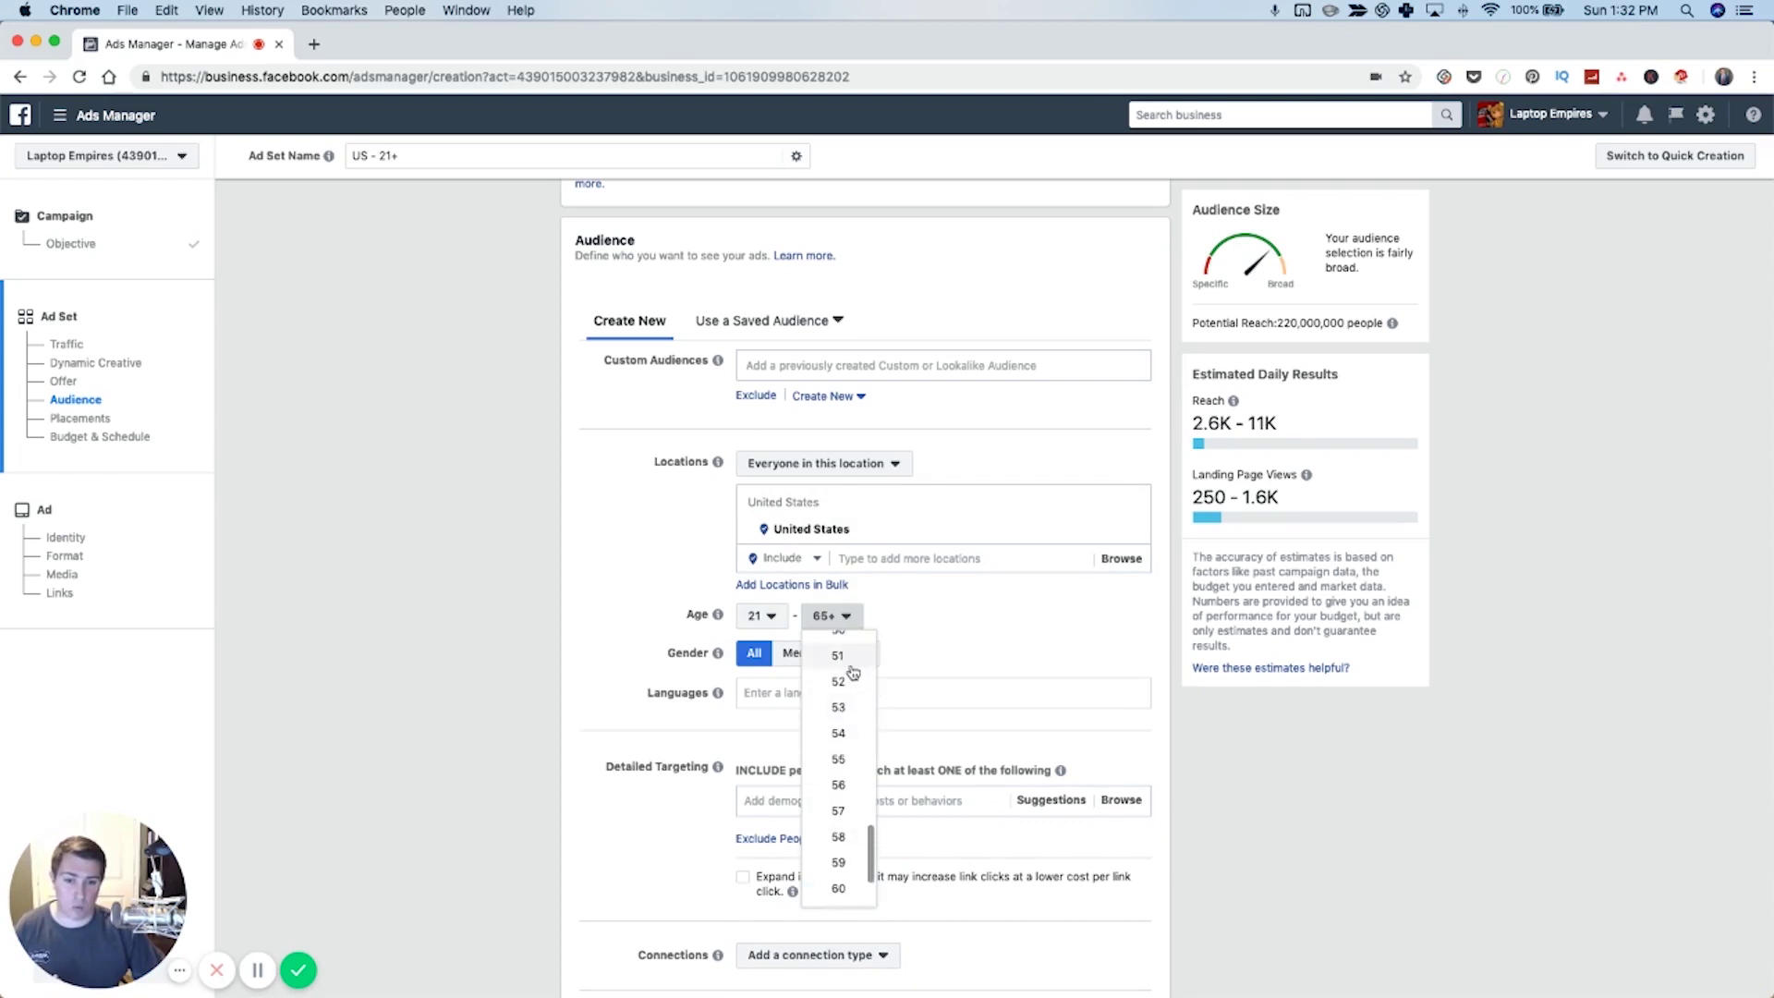
pyautogui.click(836, 636)
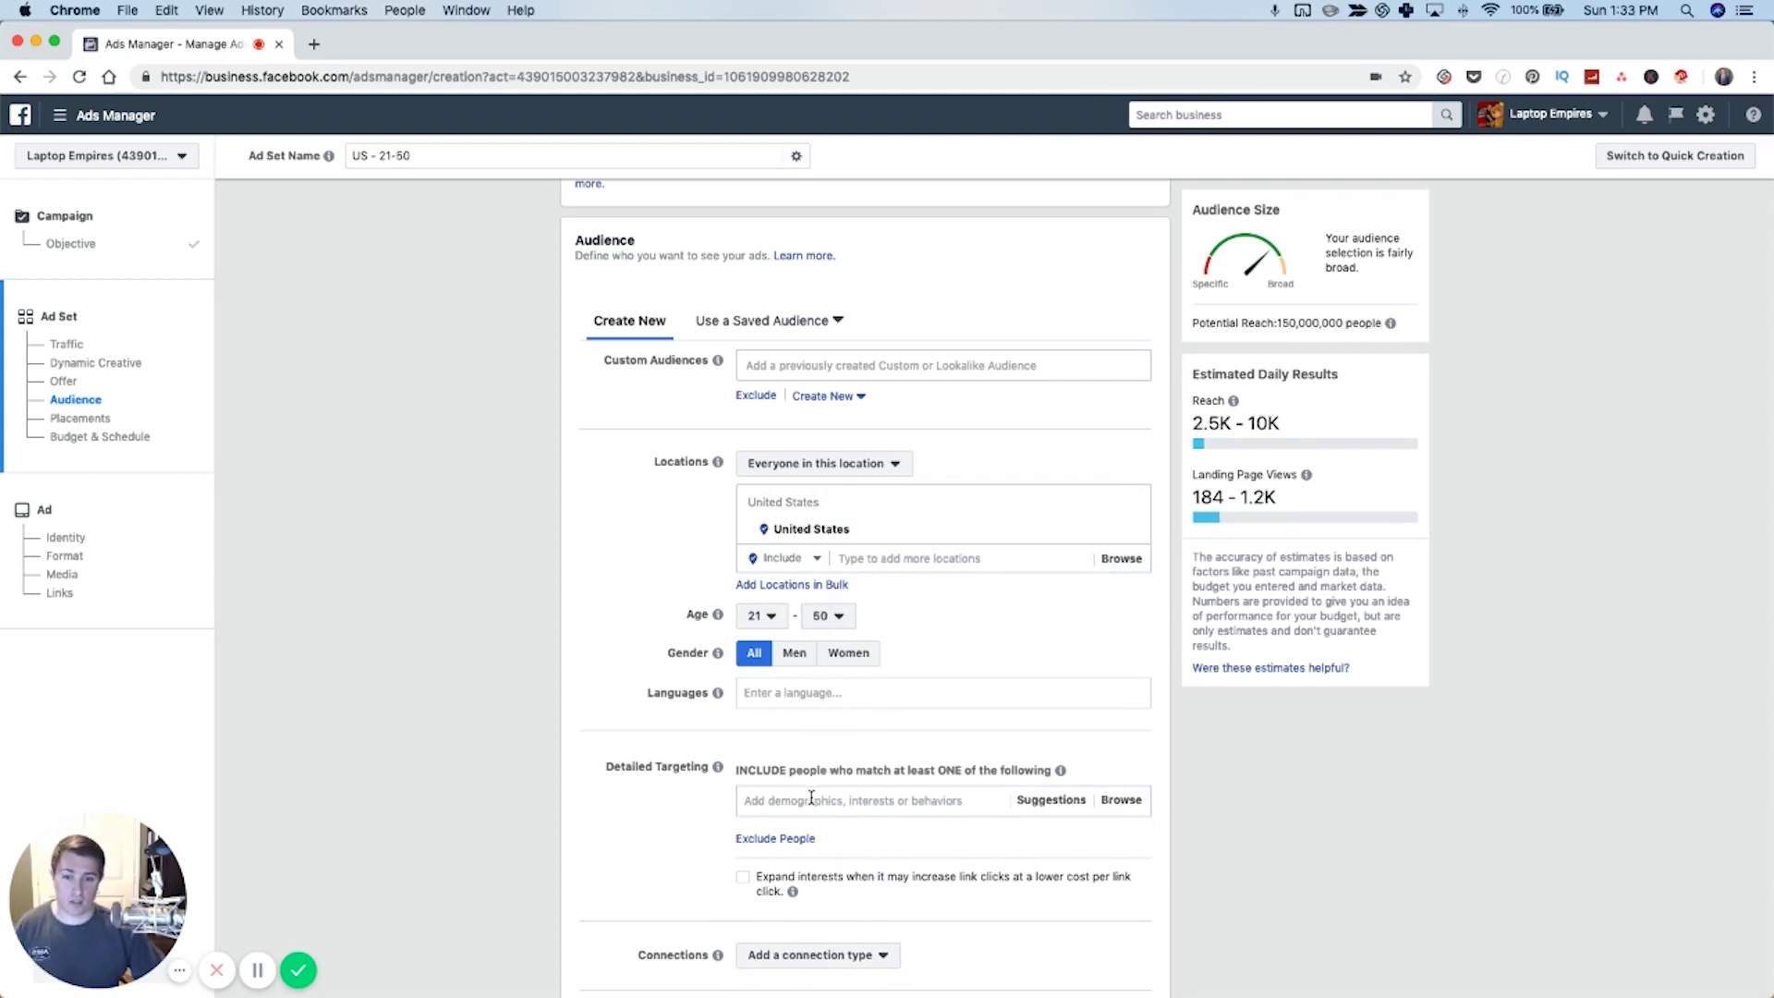
pyautogui.scroll(-3, 812, 796)
# Search 'stay at home parent' and add Stay-at-home parent as a job title
pyautogui.click(781, 605)
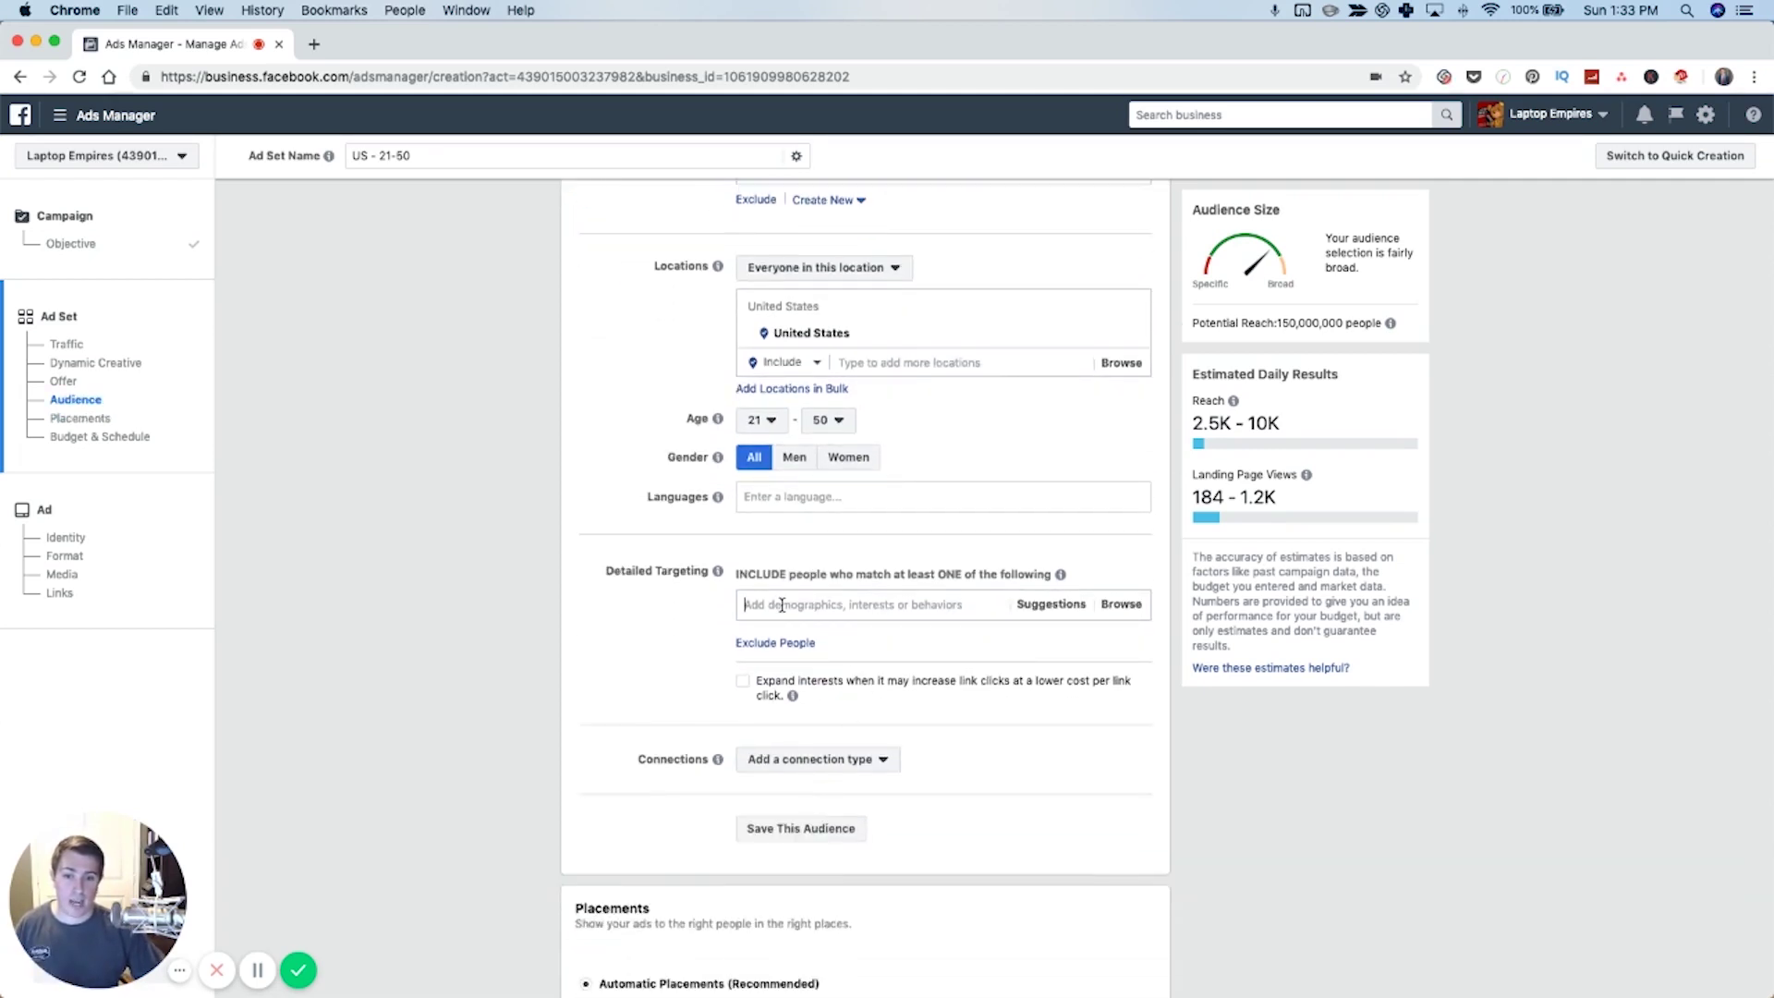
pyautogui.write('stay at ho')
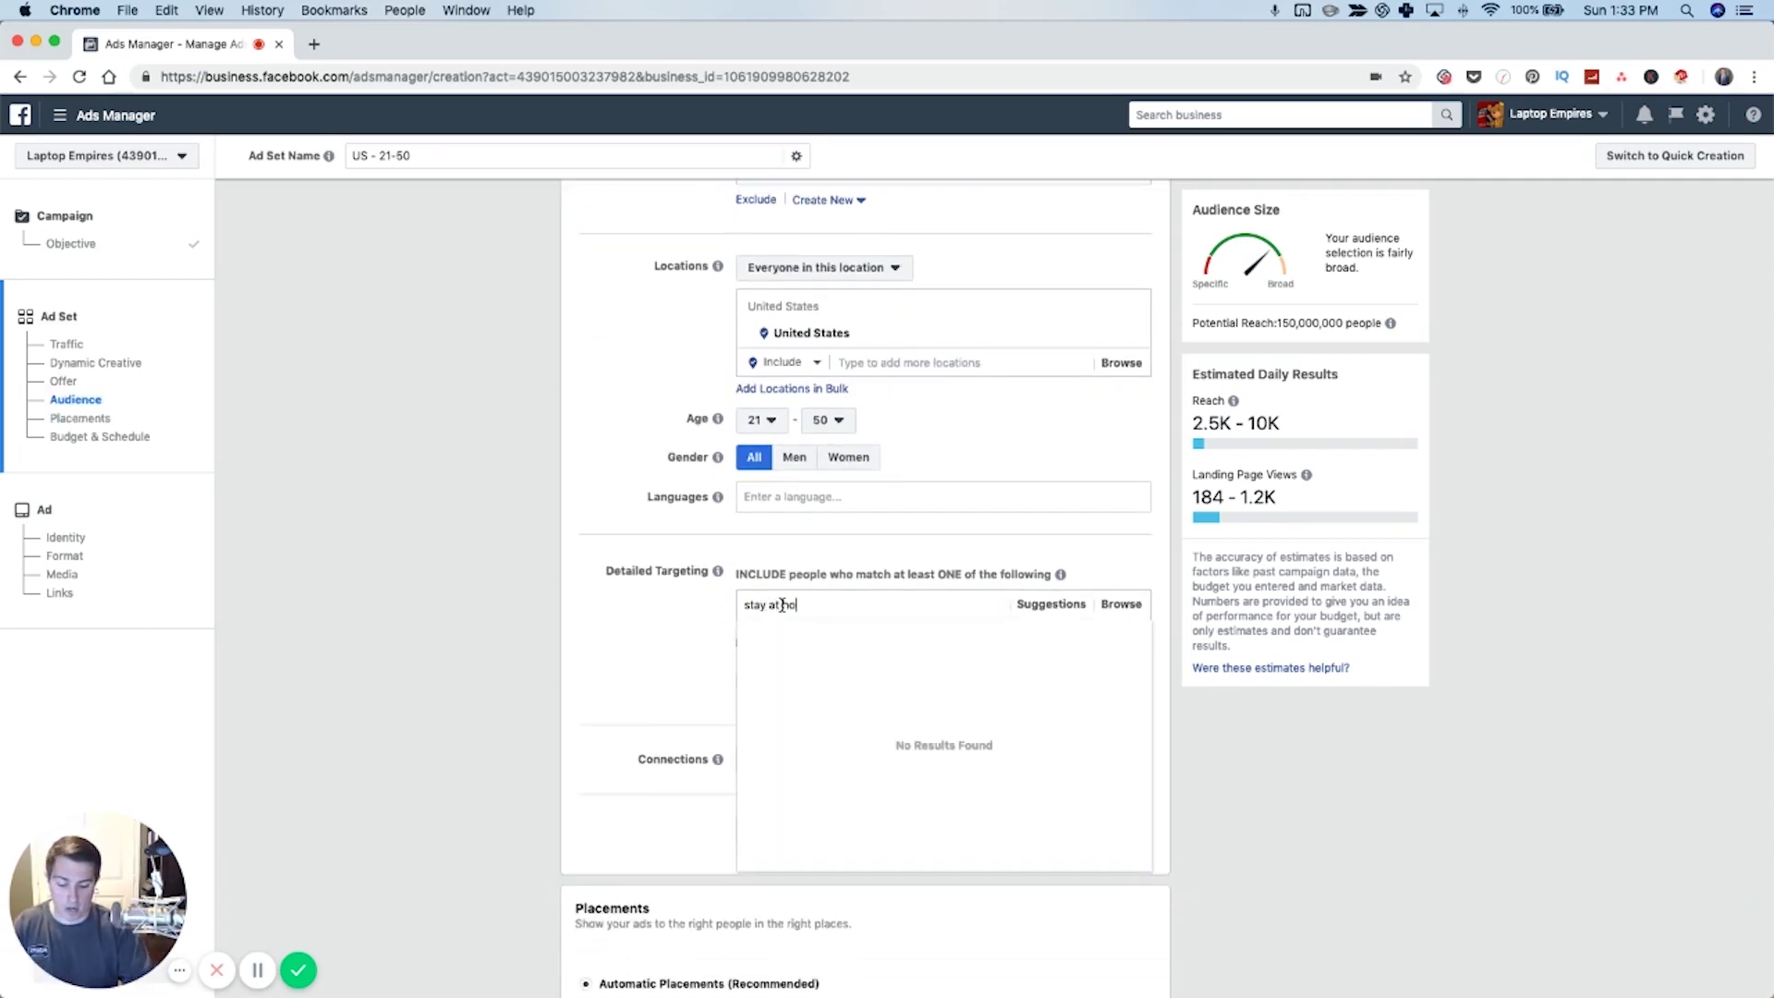
pyautogui.write('me parent')
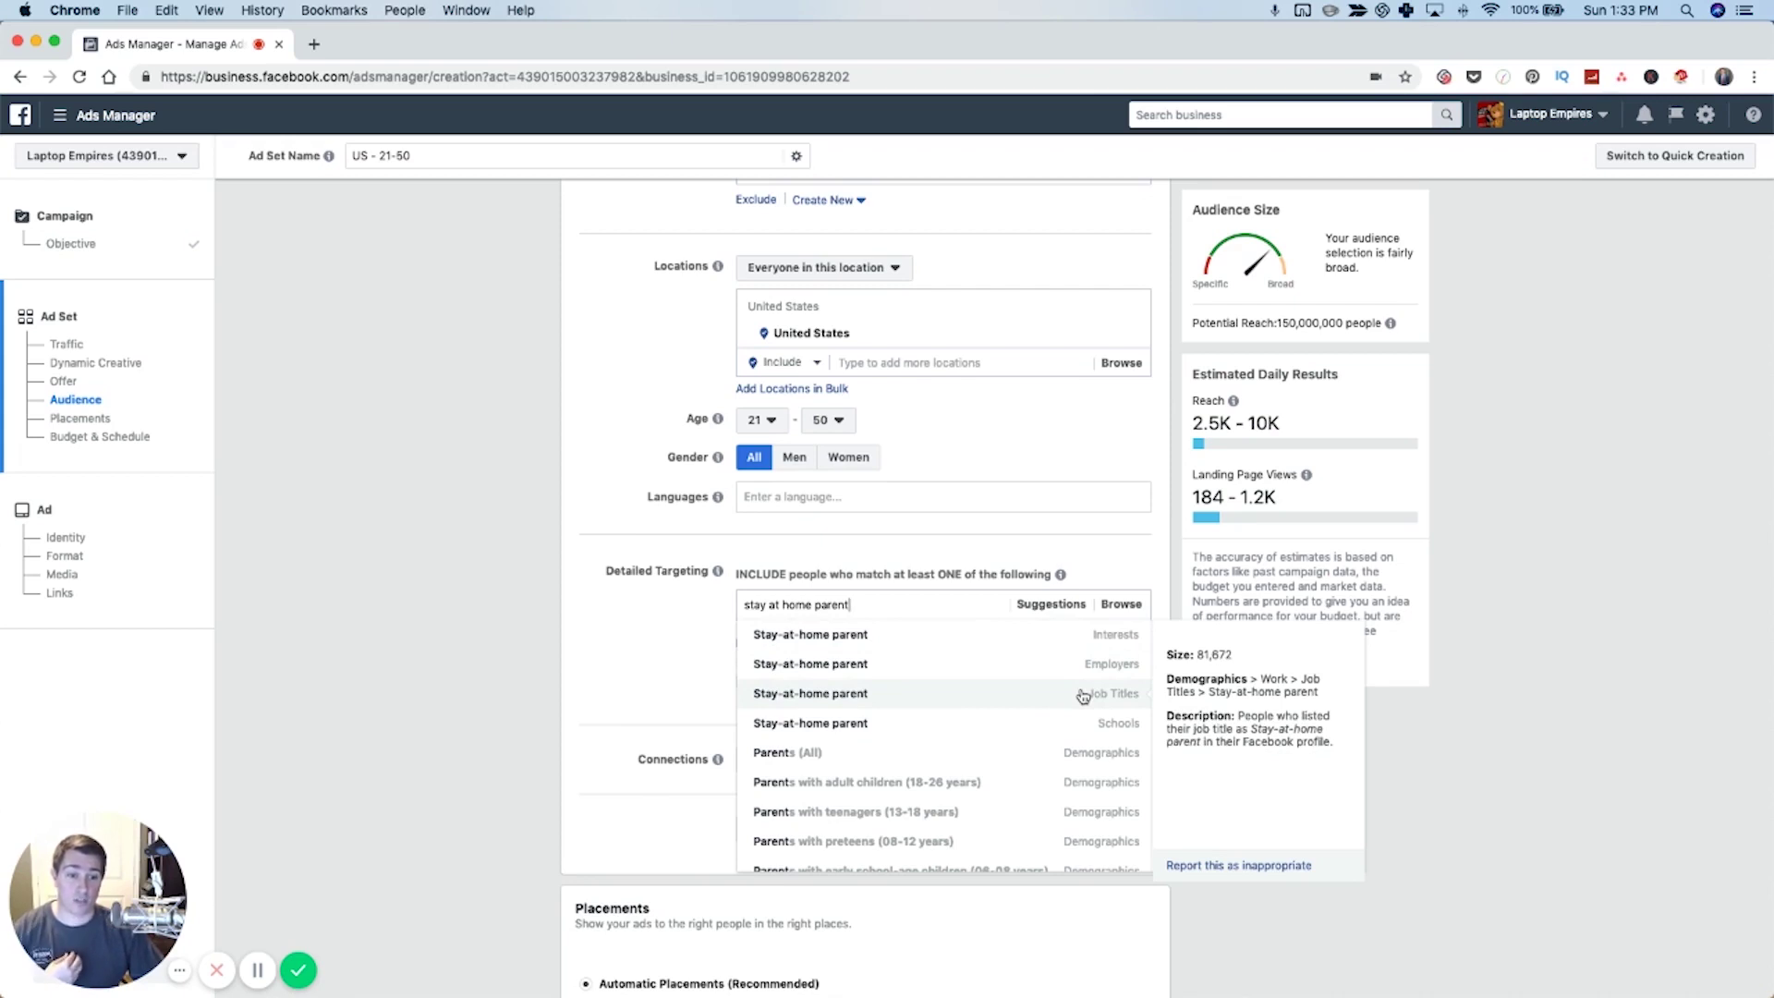
pyautogui.click(892, 699)
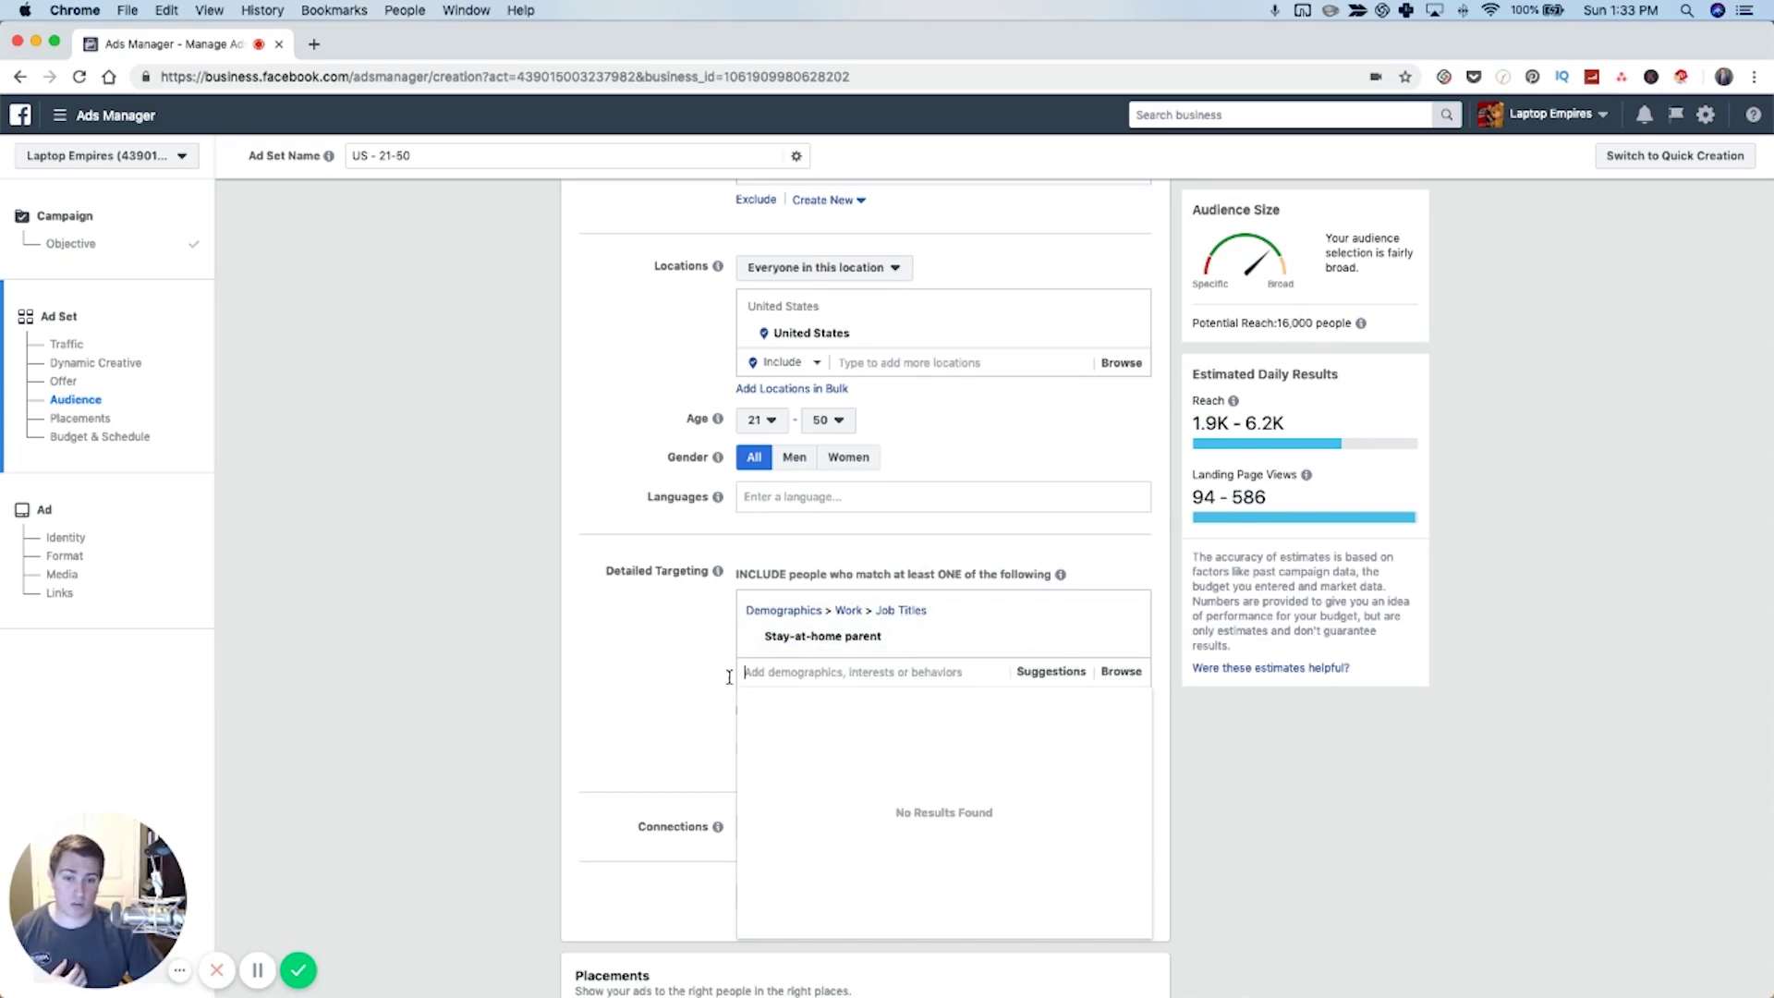
pyautogui.click(1048, 672)
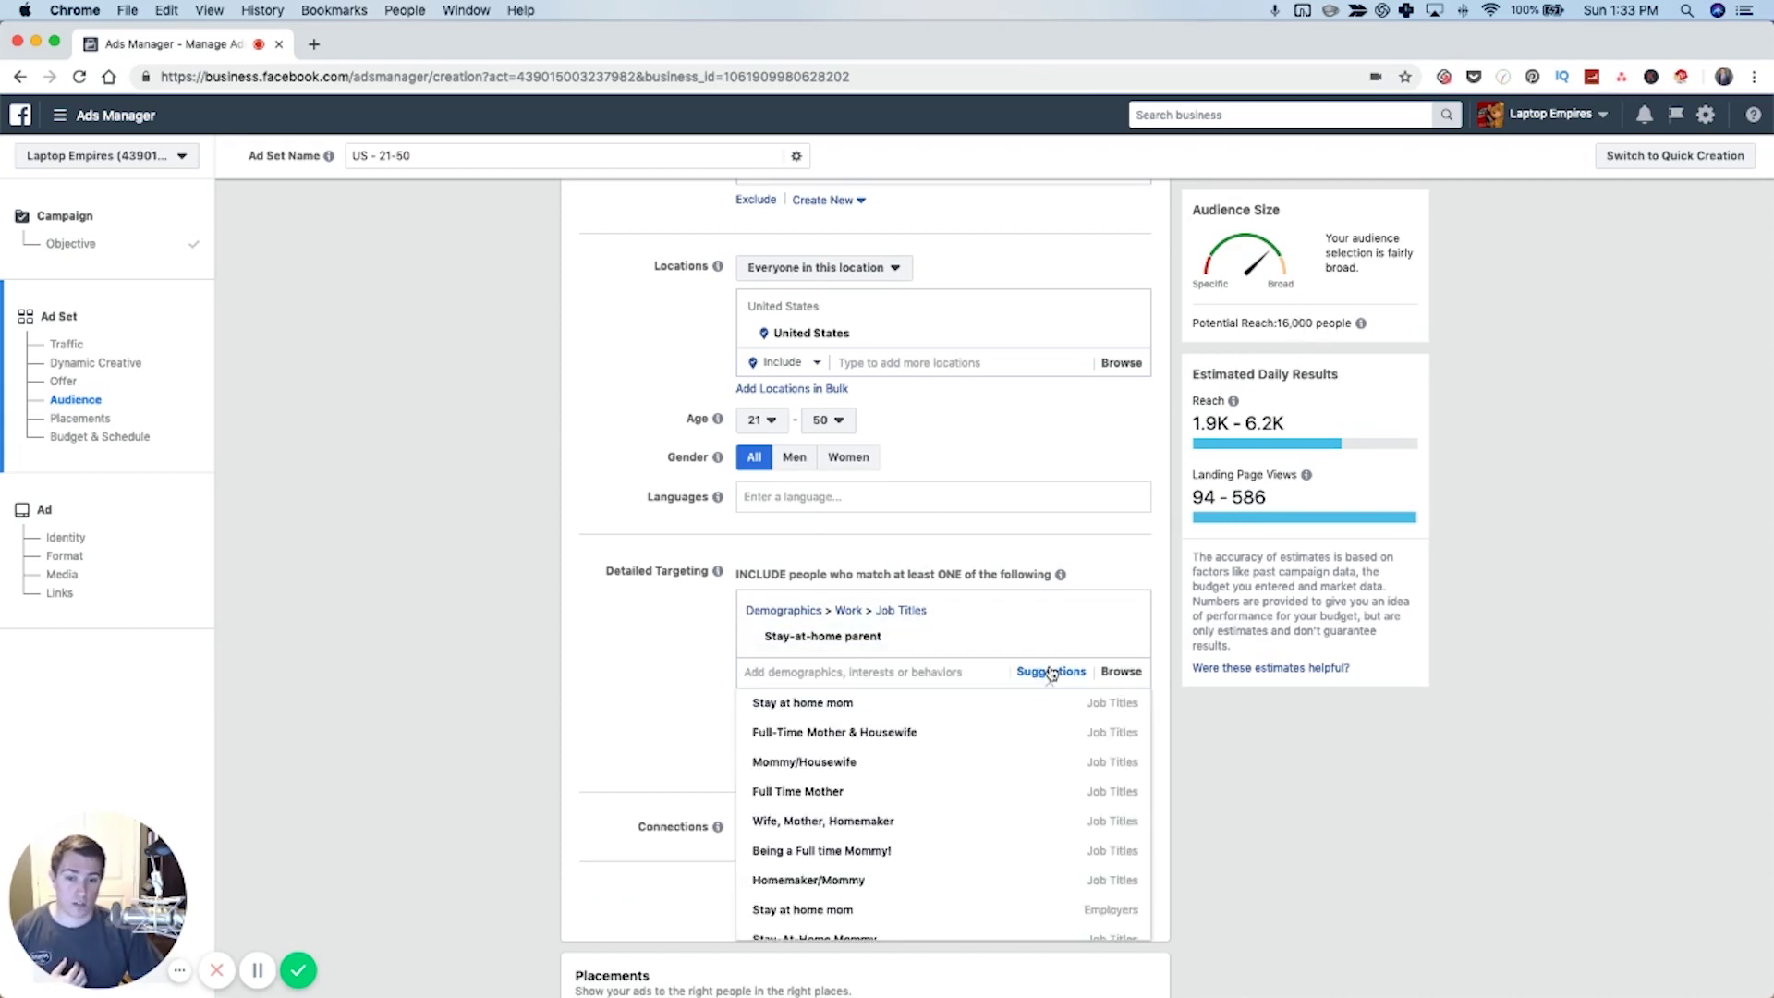
# Add Stay-at-home parent as an interest too, reaching 18,000 people
pyautogui.click(890, 671)
pyautogui.write('stay ')
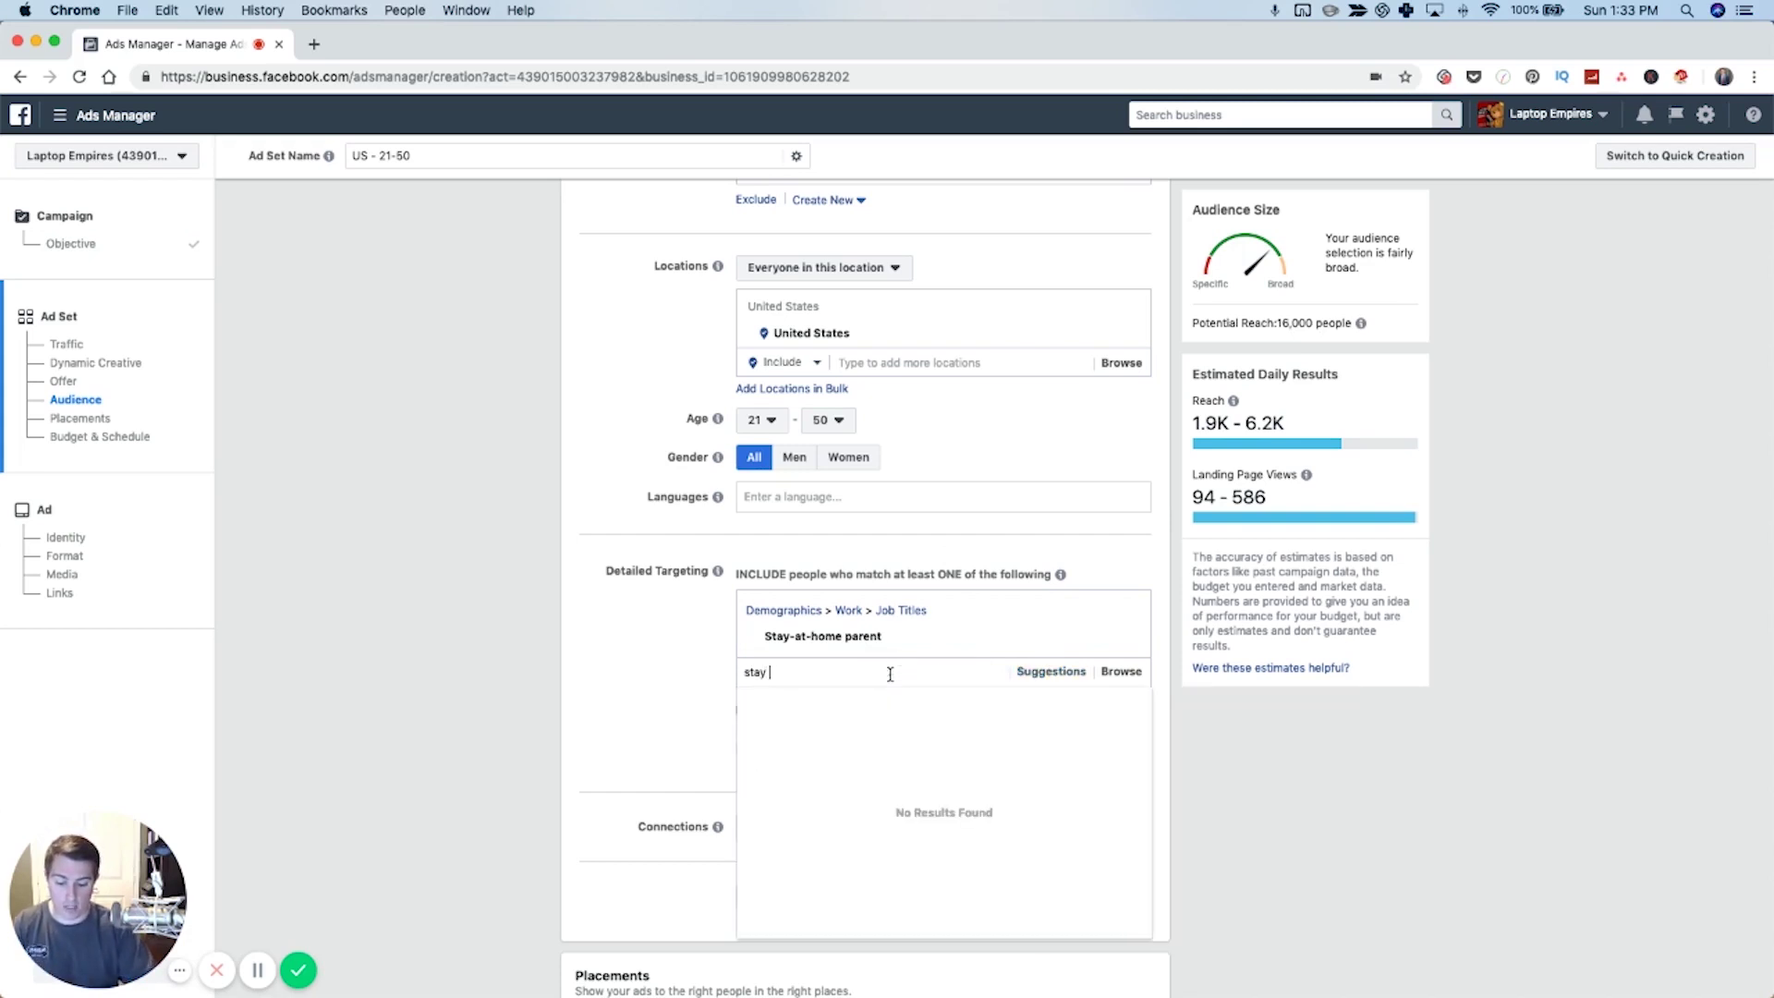
pyautogui.write('at ')
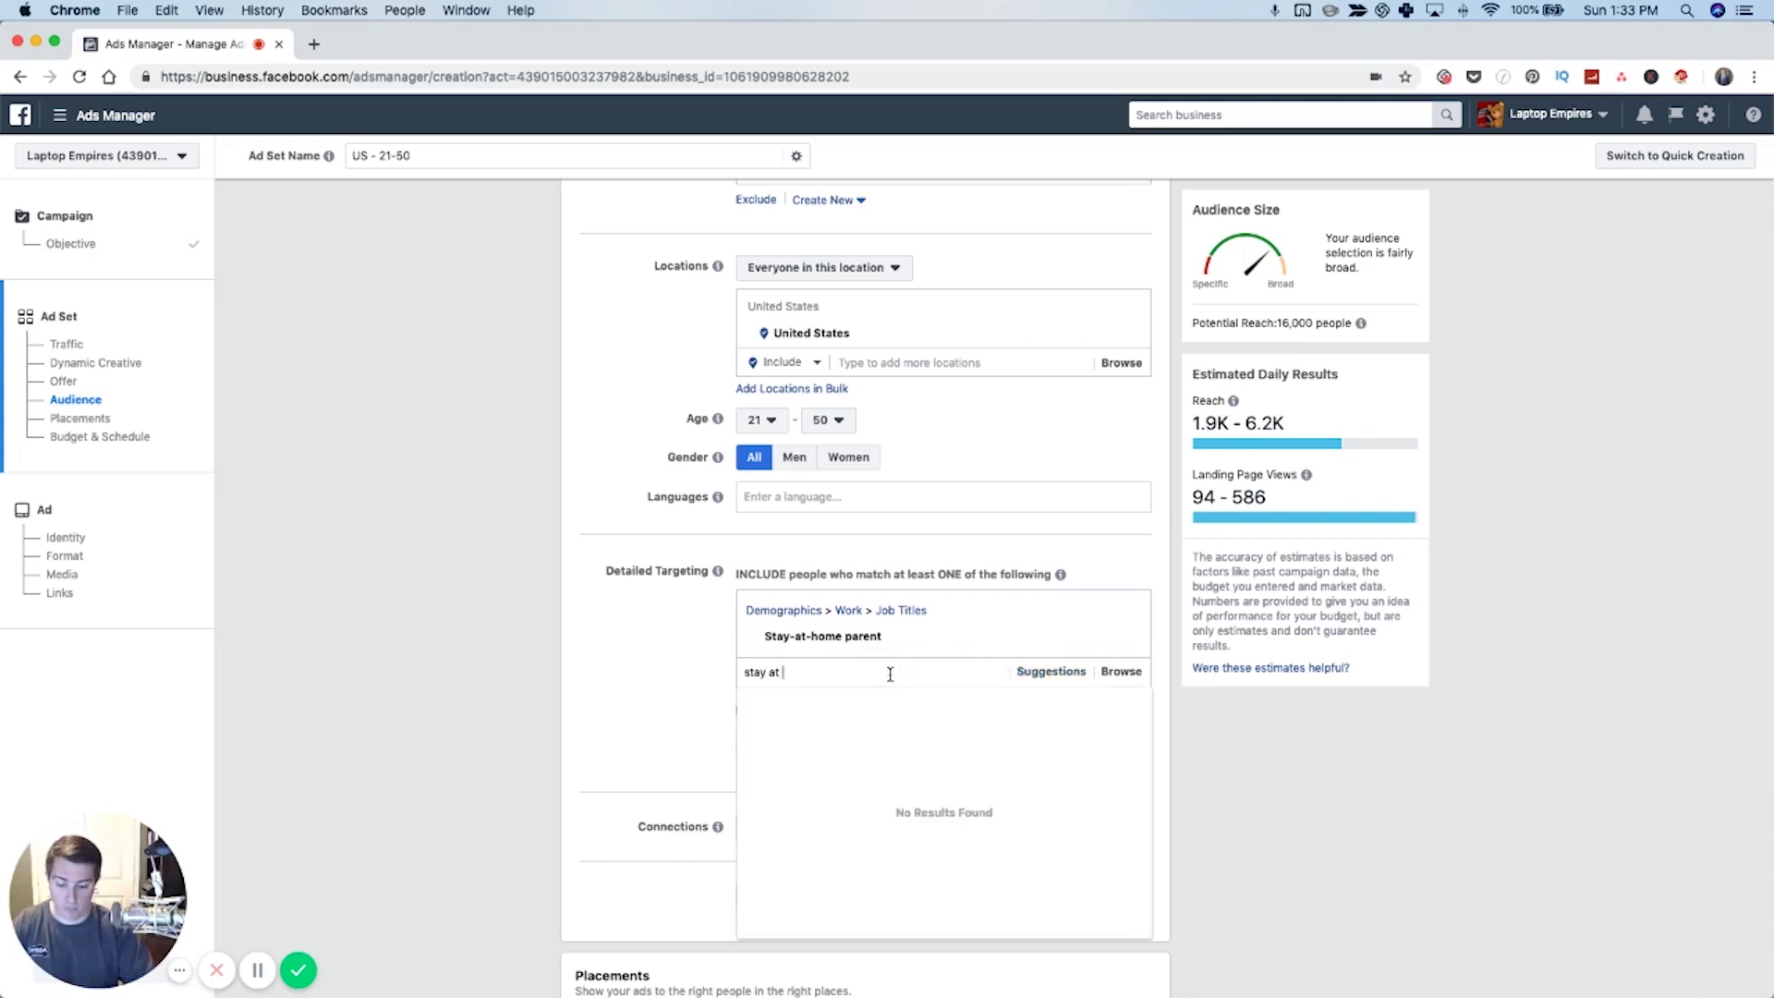
pyautogui.write('pahome parent')
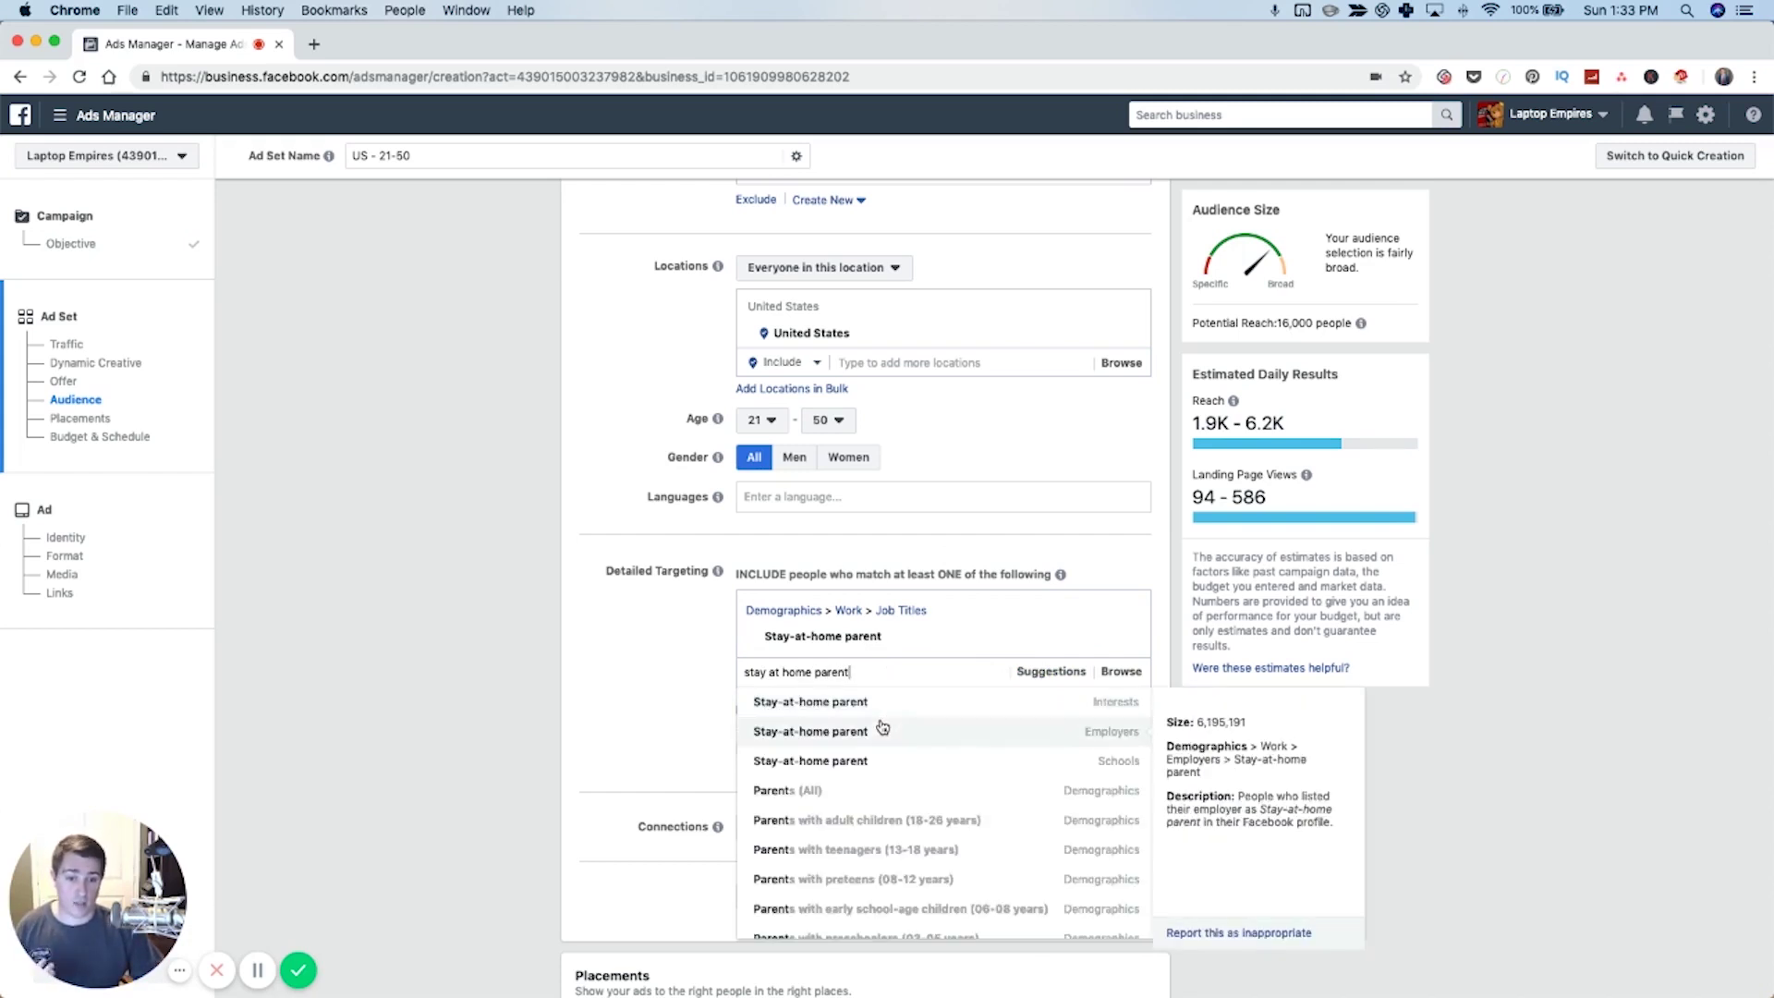
pyautogui.click(885, 701)
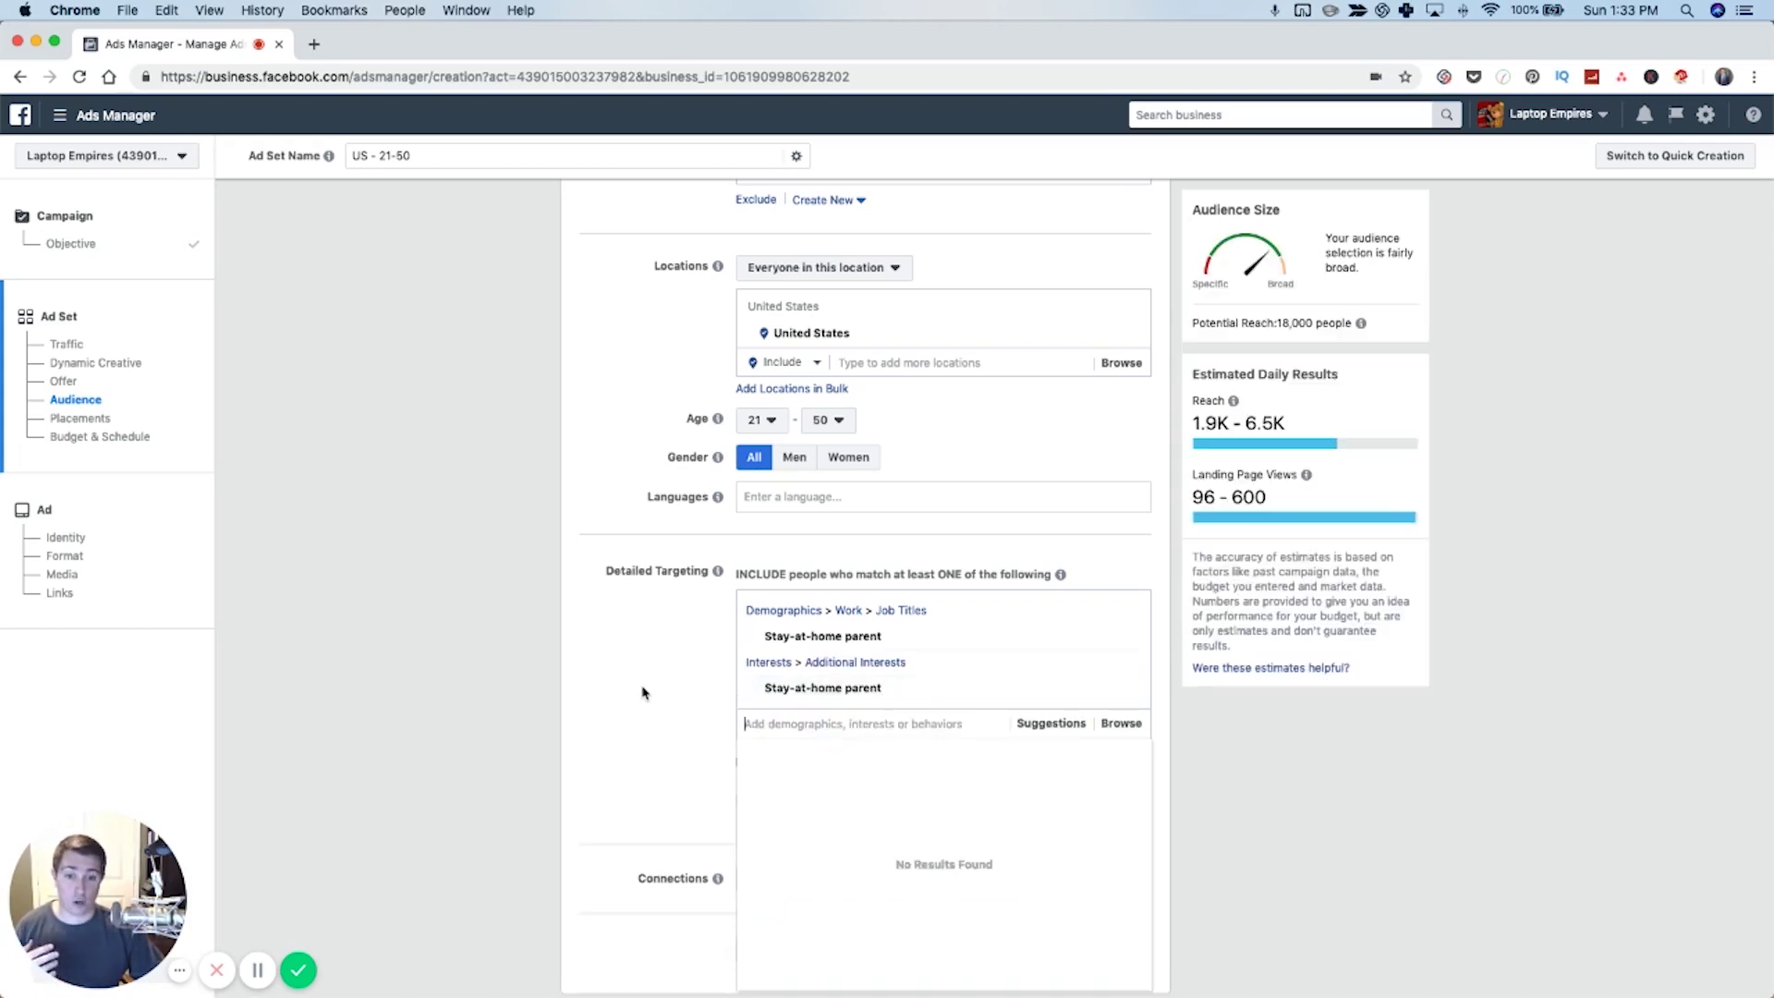
pyautogui.click(1053, 723)
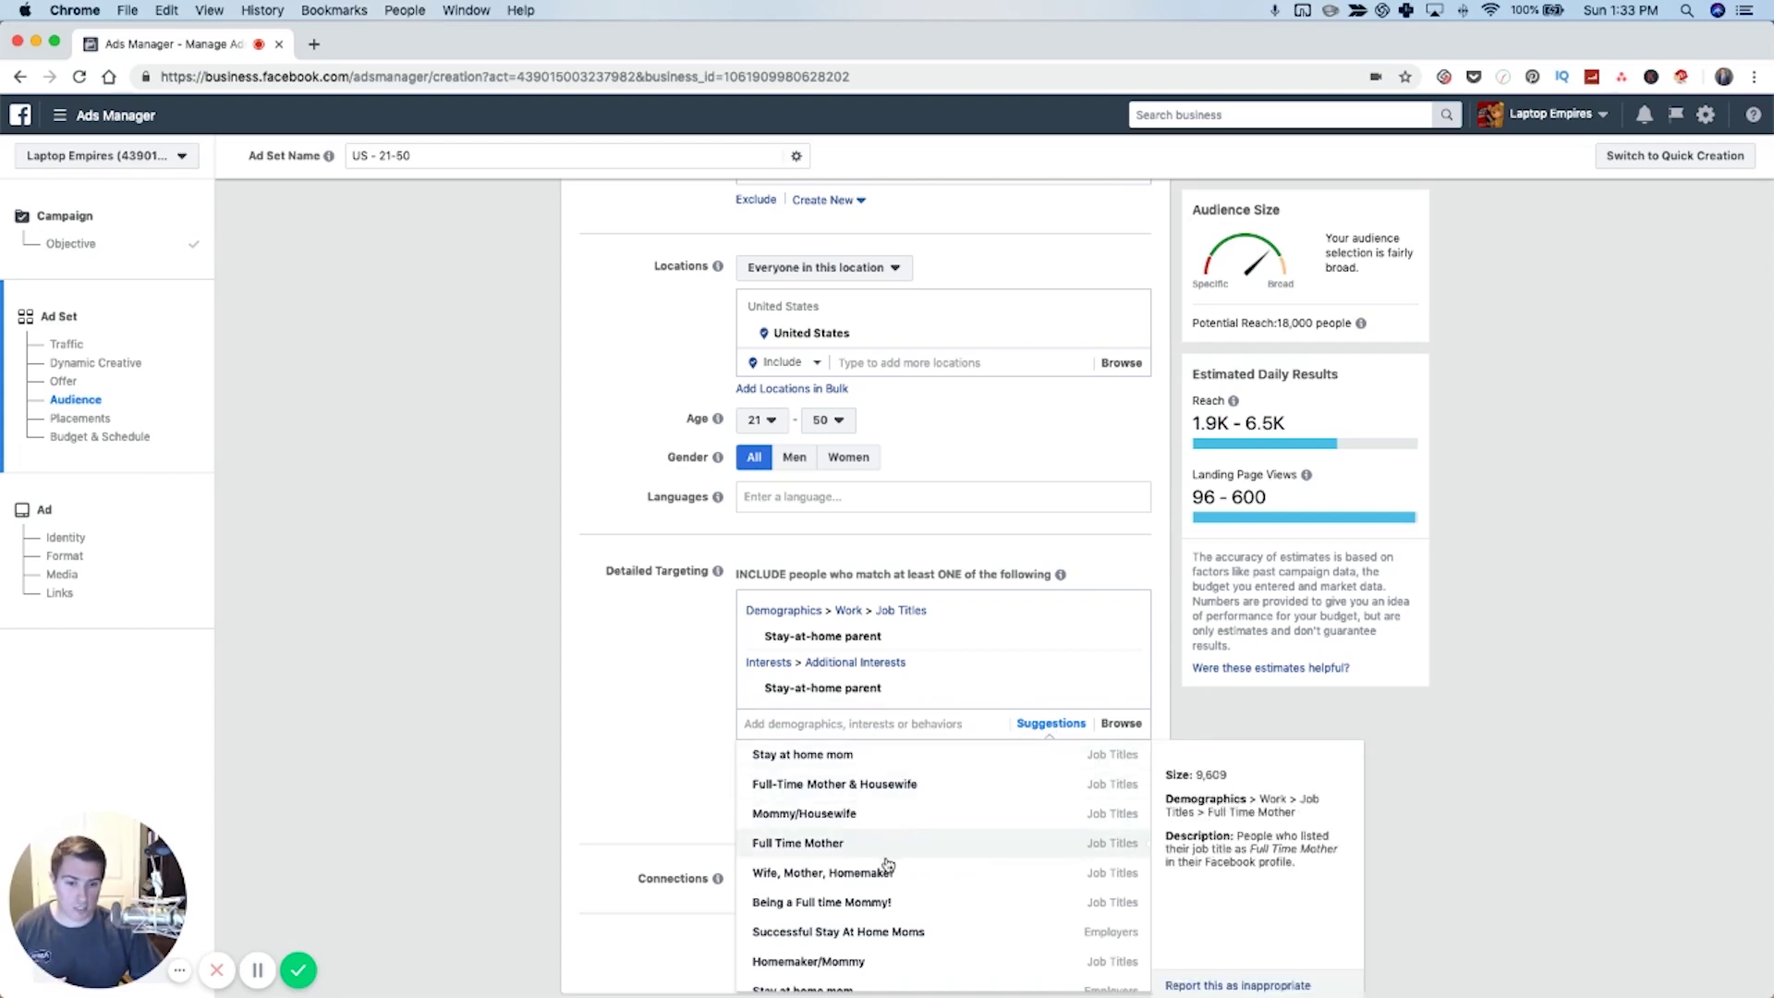
pyautogui.scroll(-2, 886, 867)
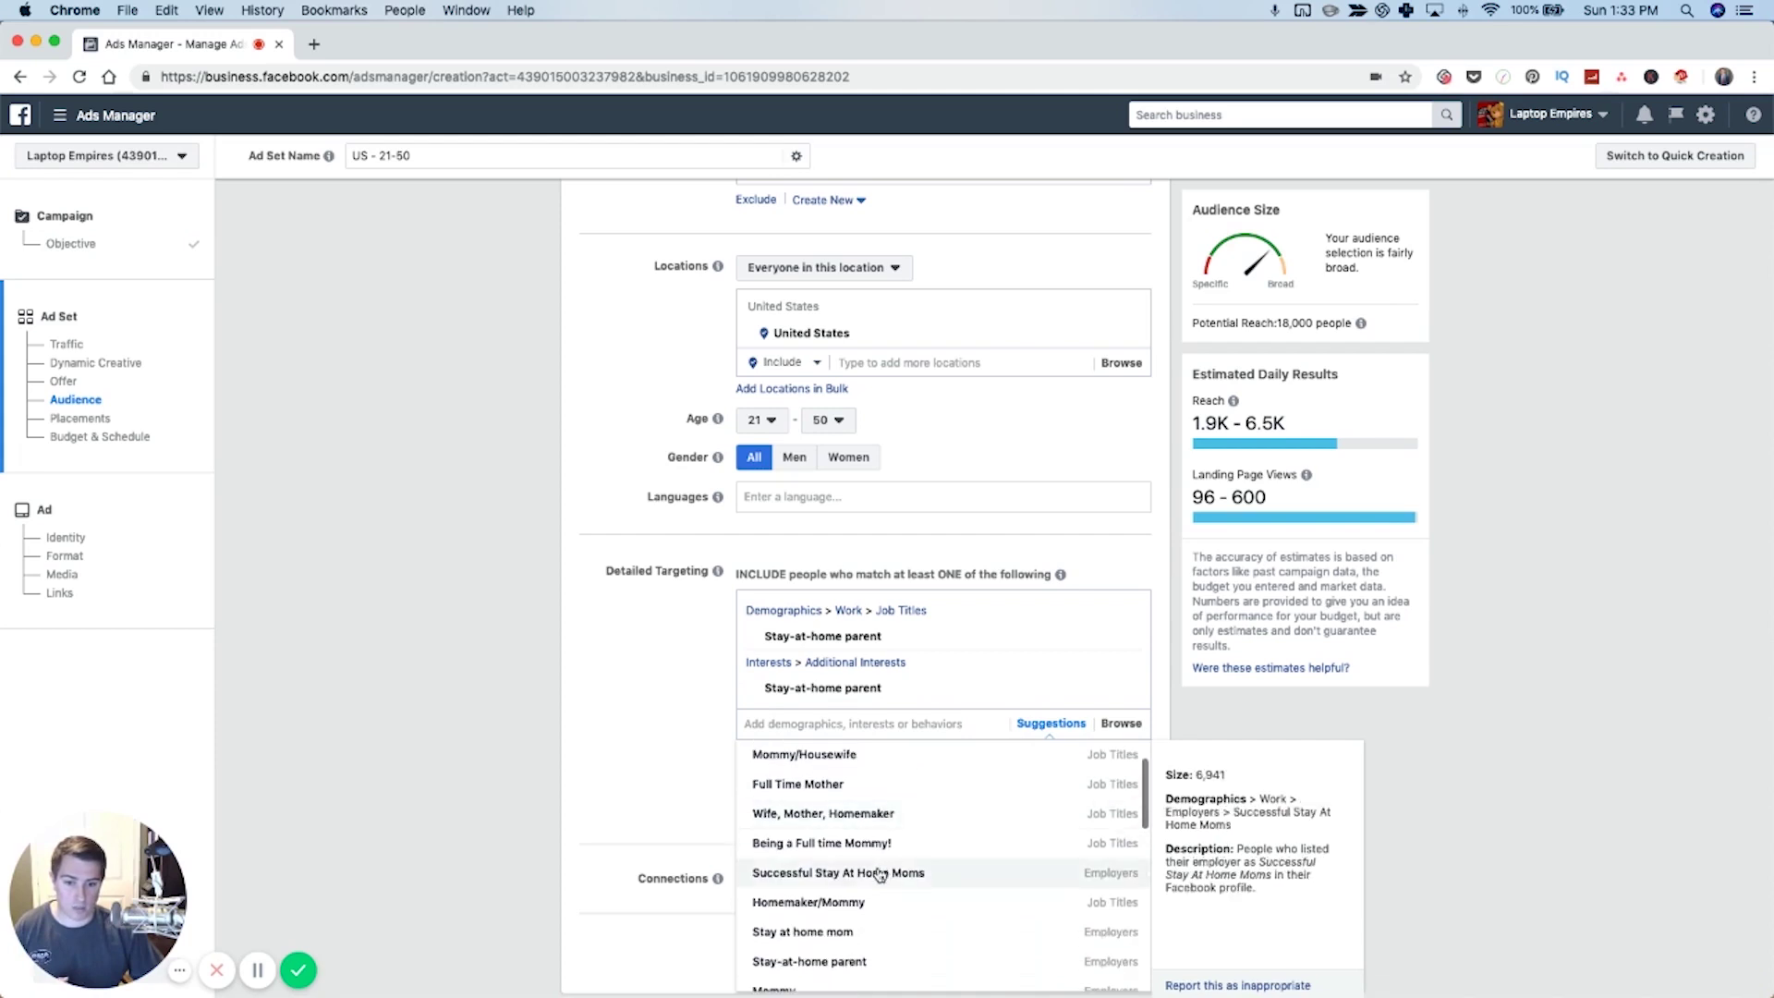
pyautogui.click(873, 721)
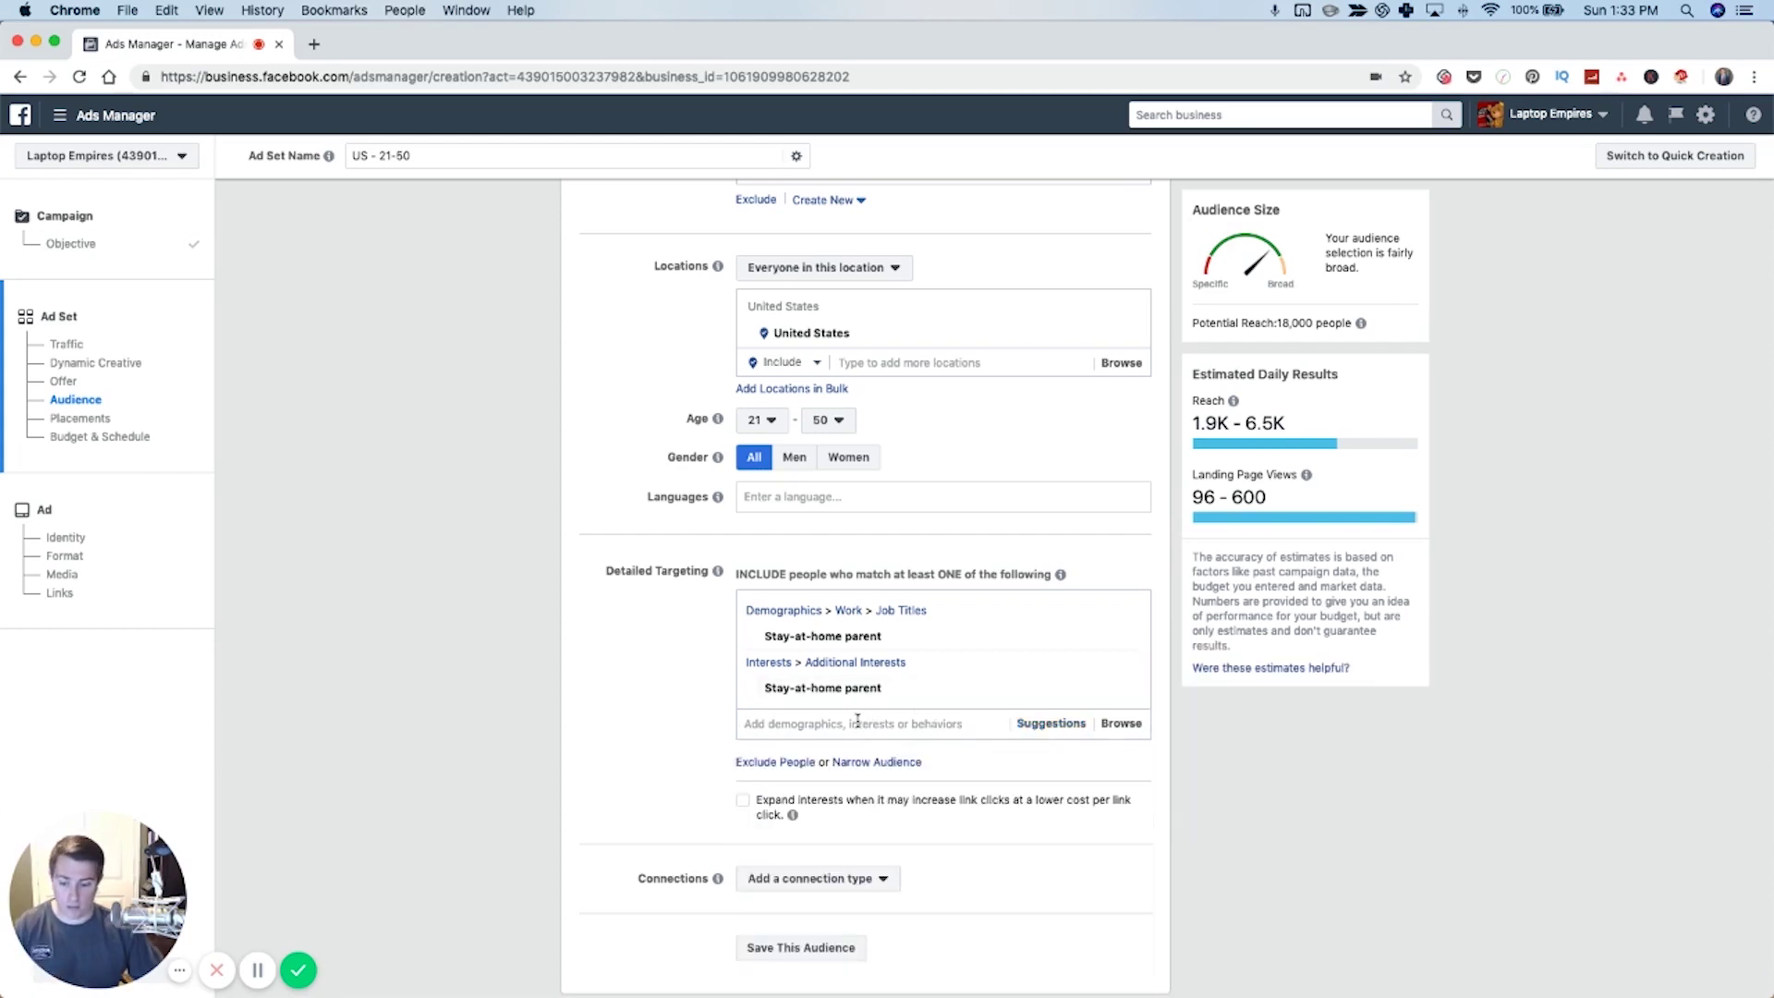
# Add Stay-at-home parent as an employer and remove it as an interest
pyautogui.write('sta')
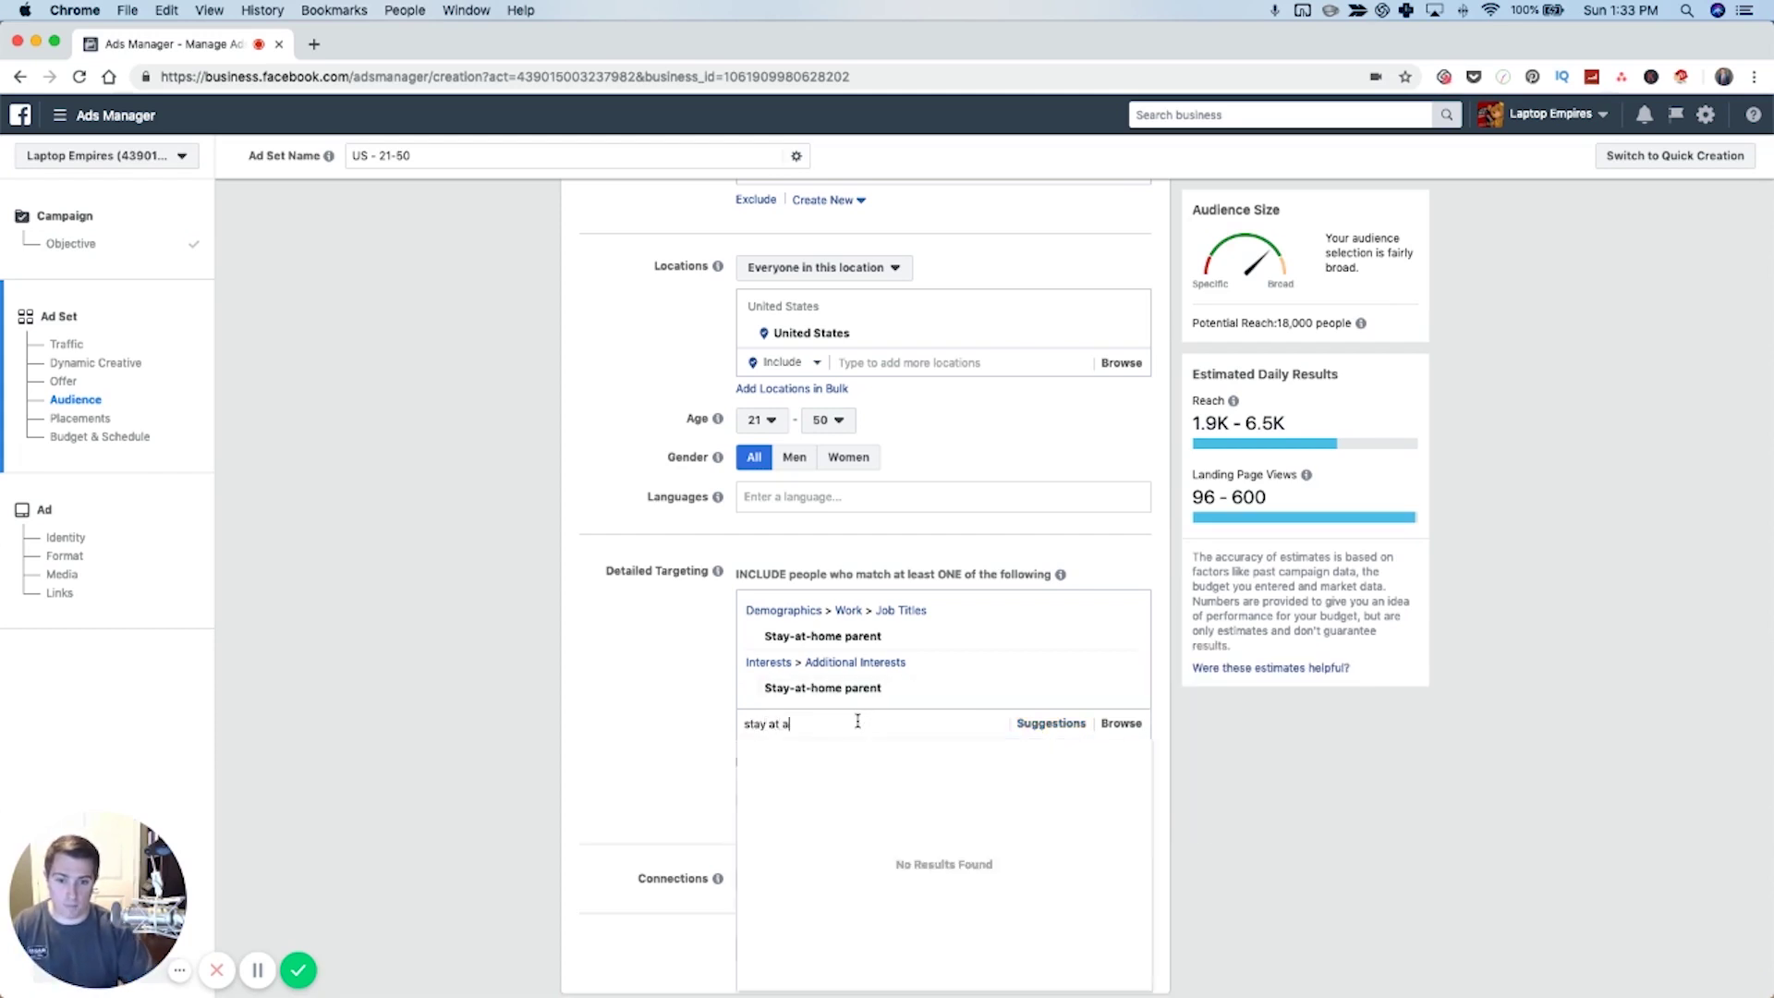
pyautogui.write('y at home parent')
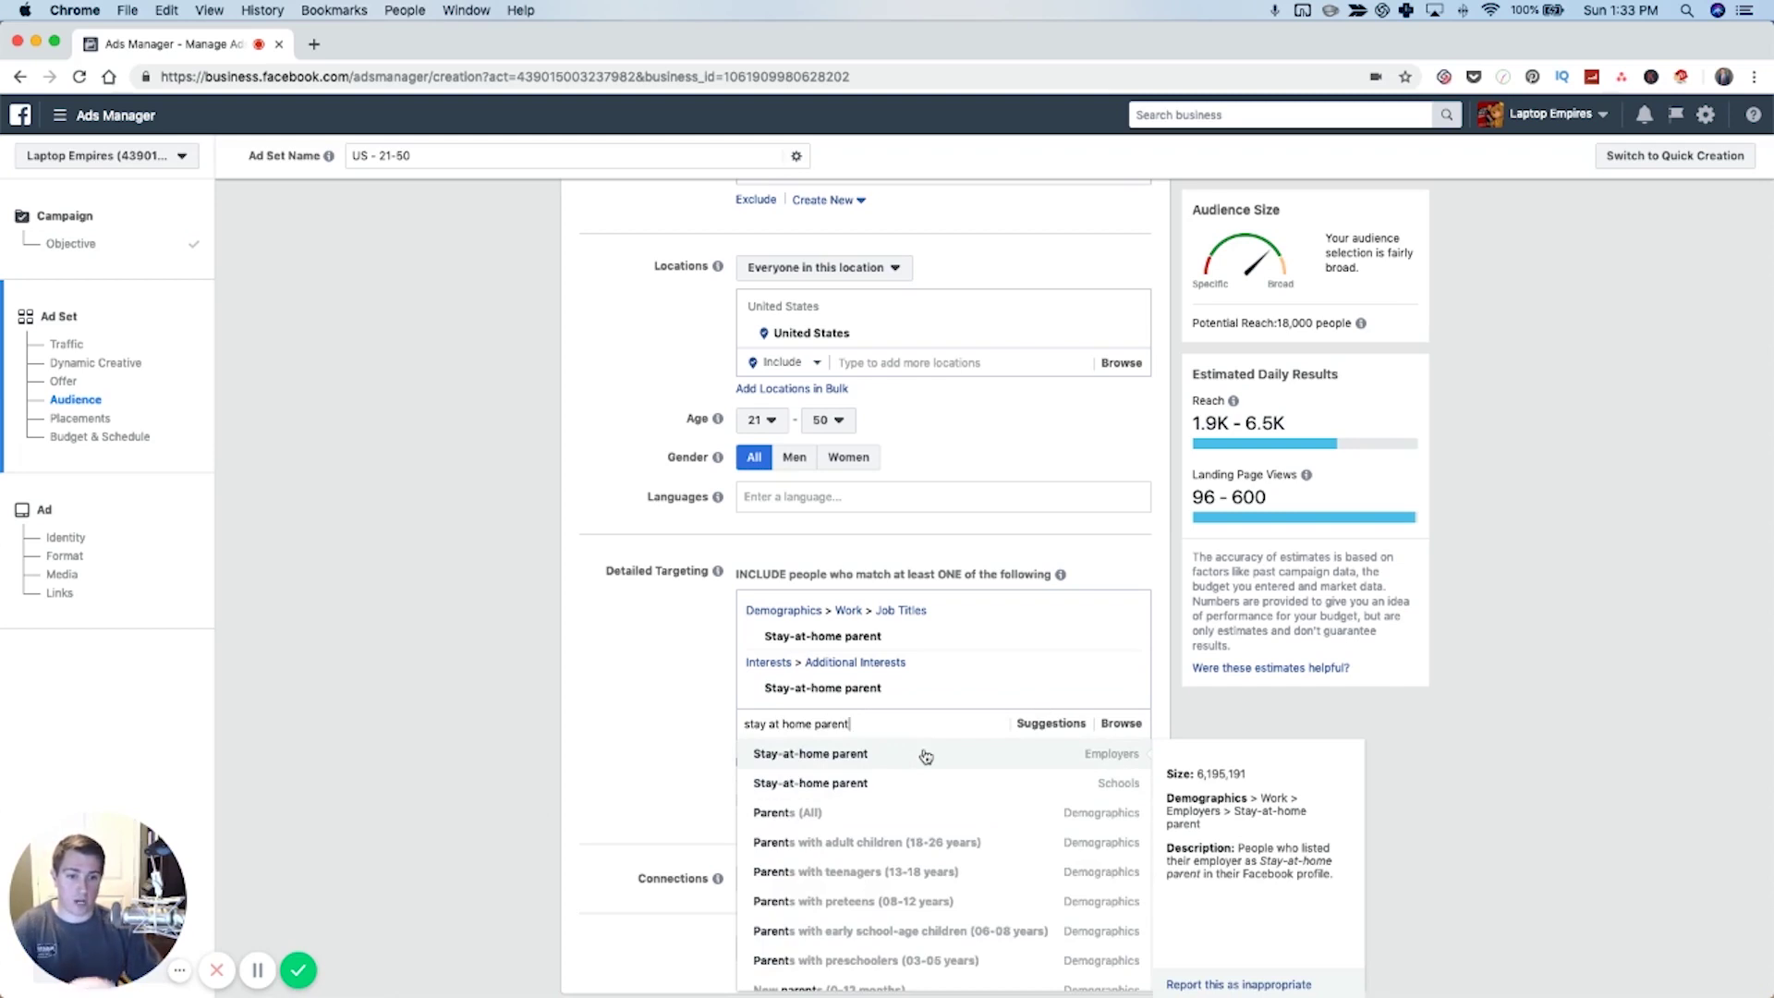
pyautogui.click(924, 756)
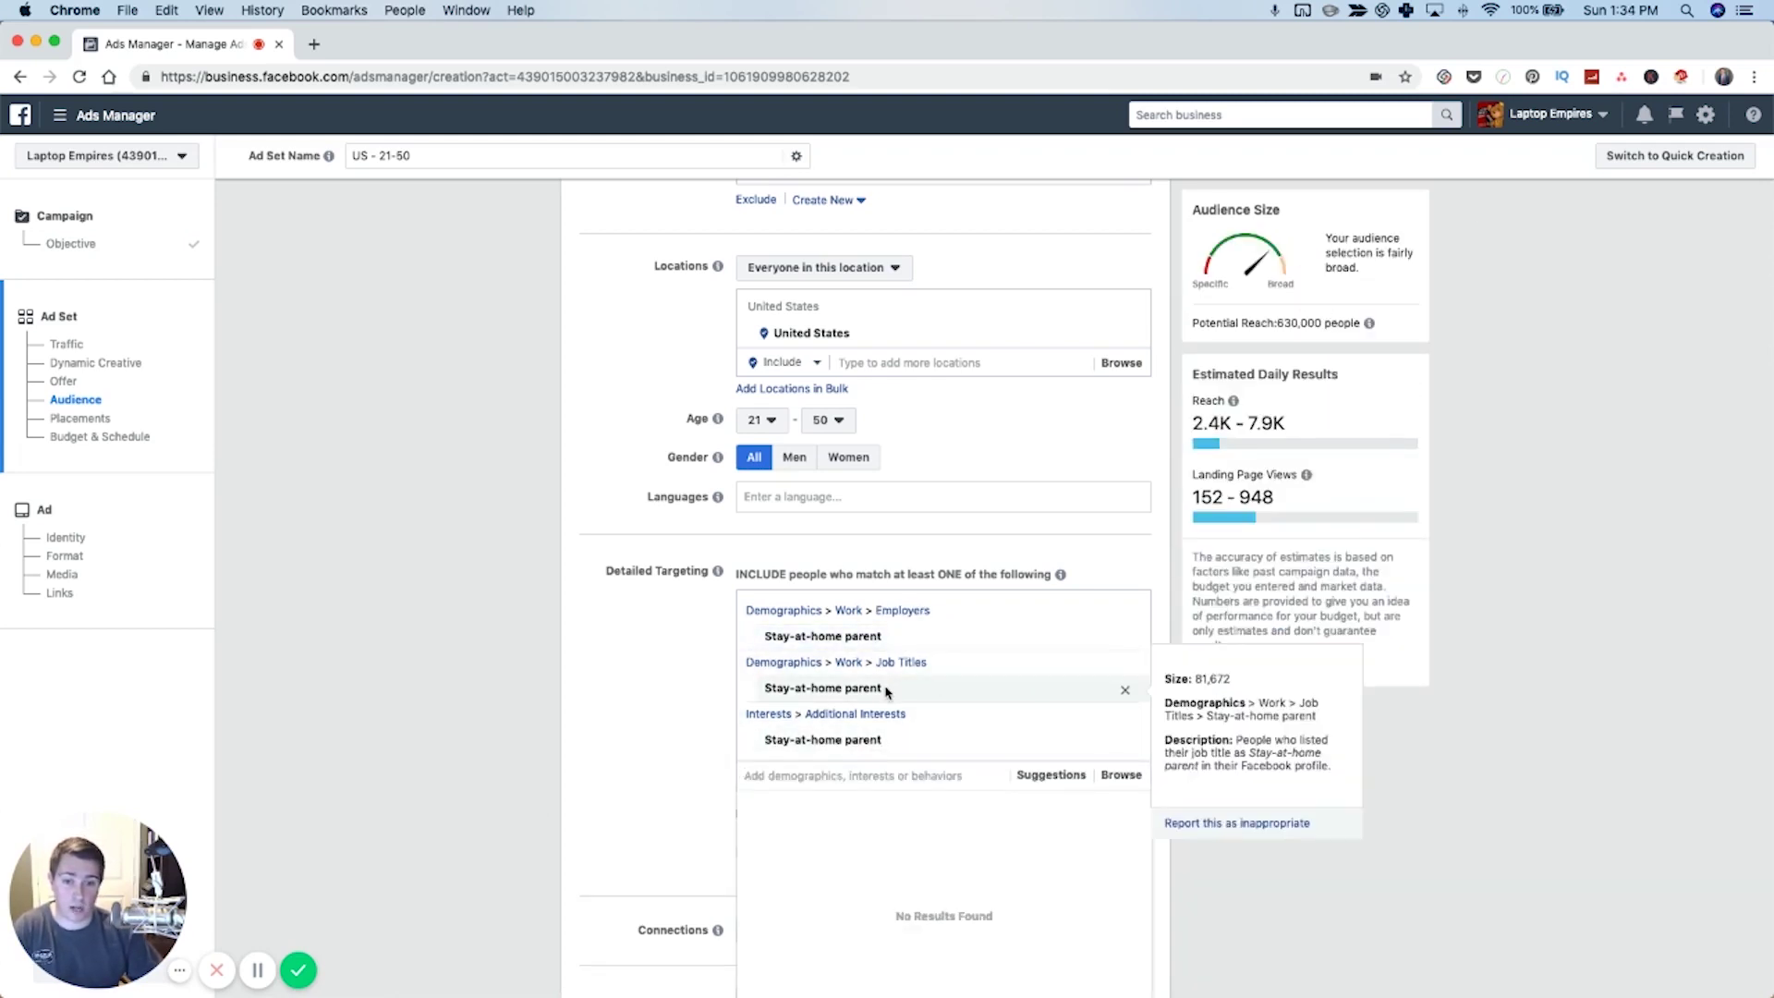
pyautogui.click(1126, 718)
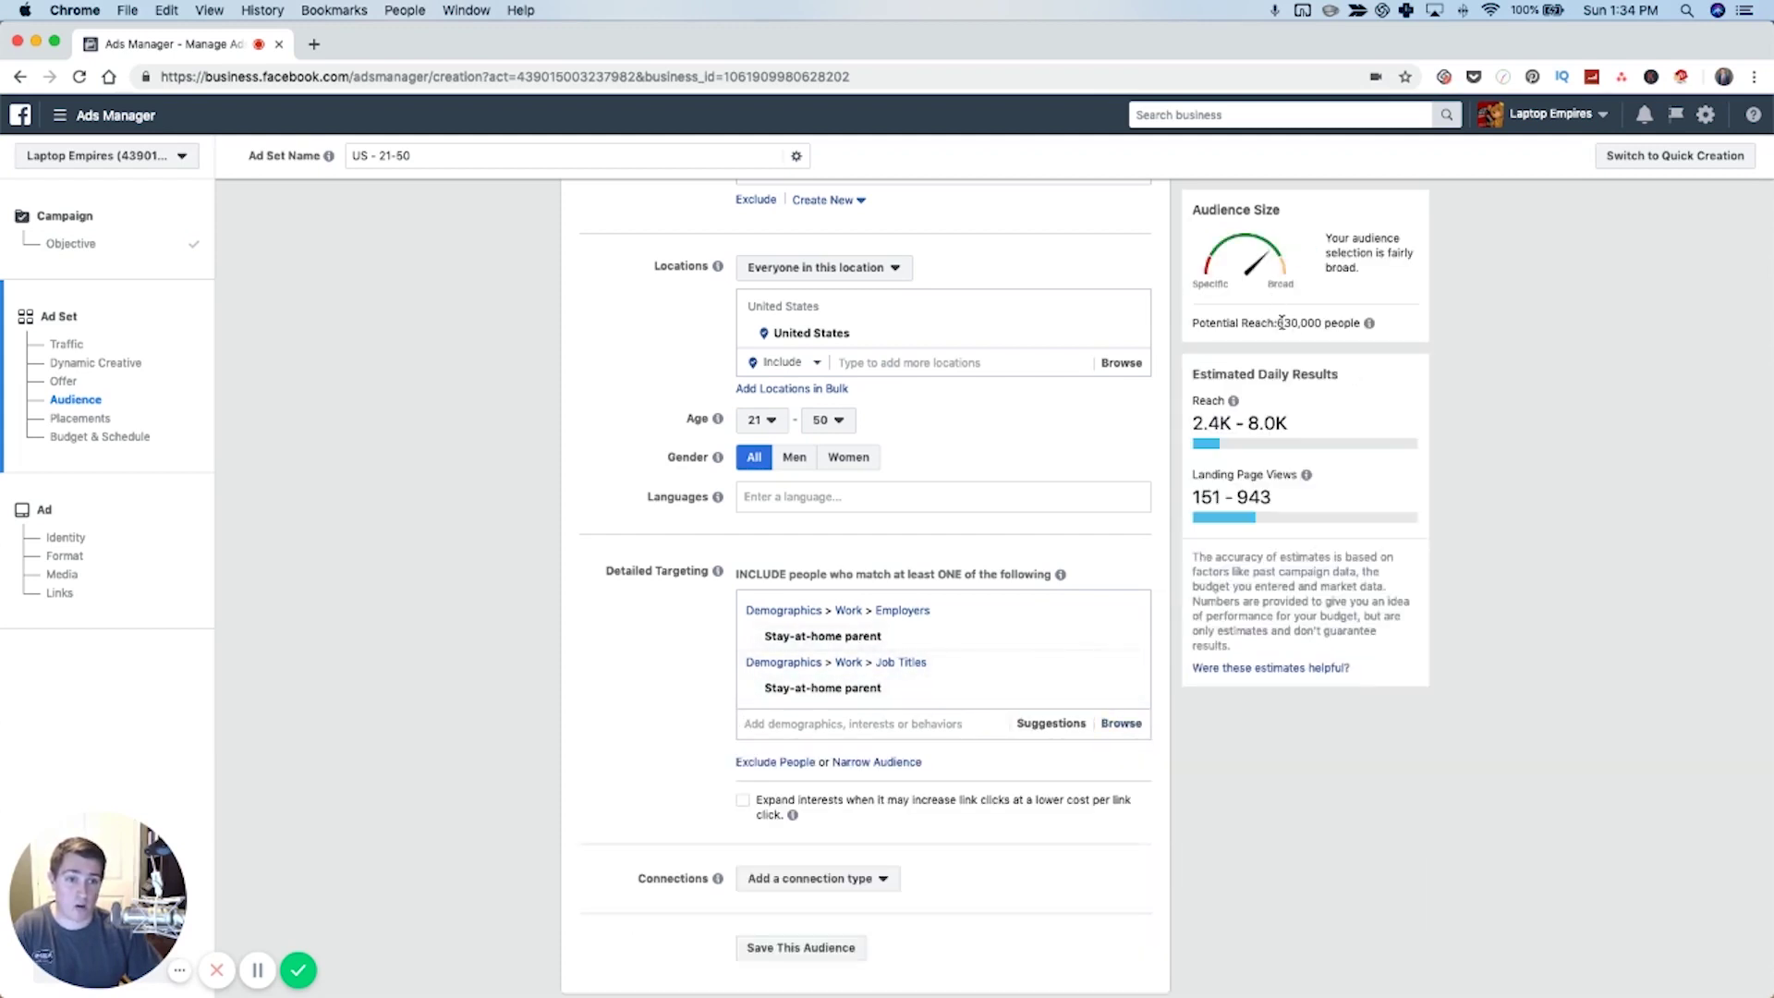
# Highlight the 630,000 potential reach figure in the Audience Size panel
pyautogui.moveTo(1278, 322); pyautogui.dragTo(1351, 325)
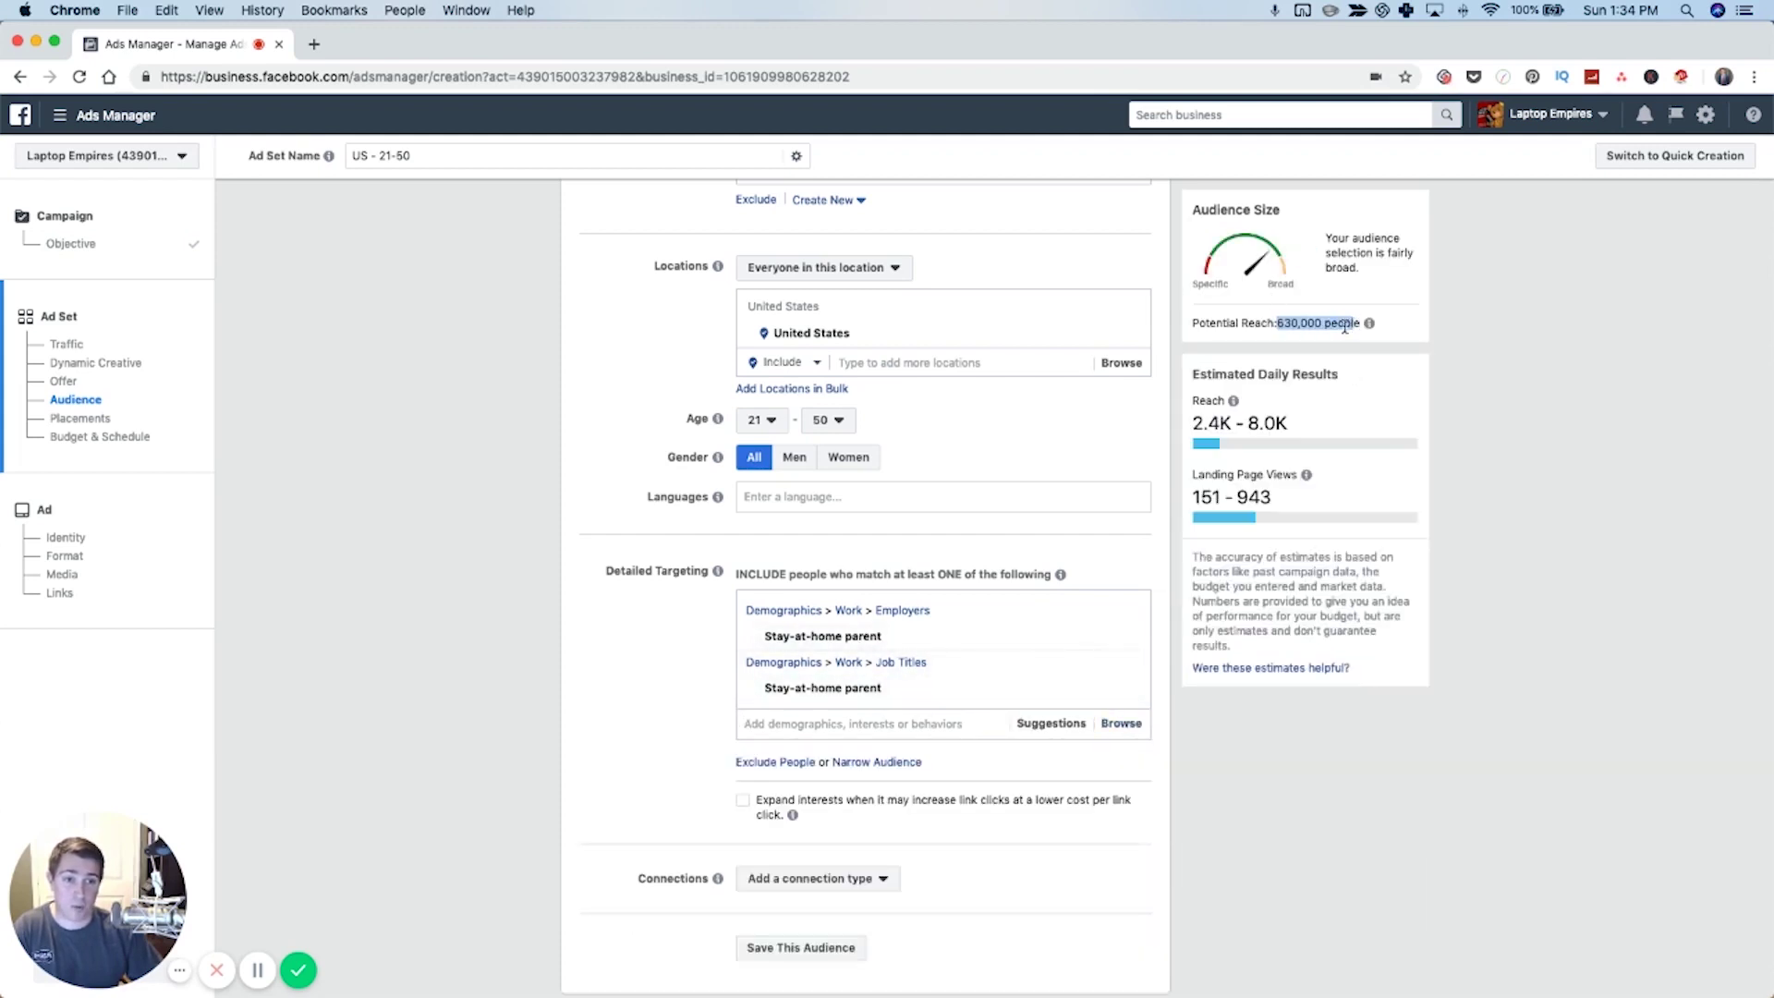
pyautogui.moveTo(836, 695)
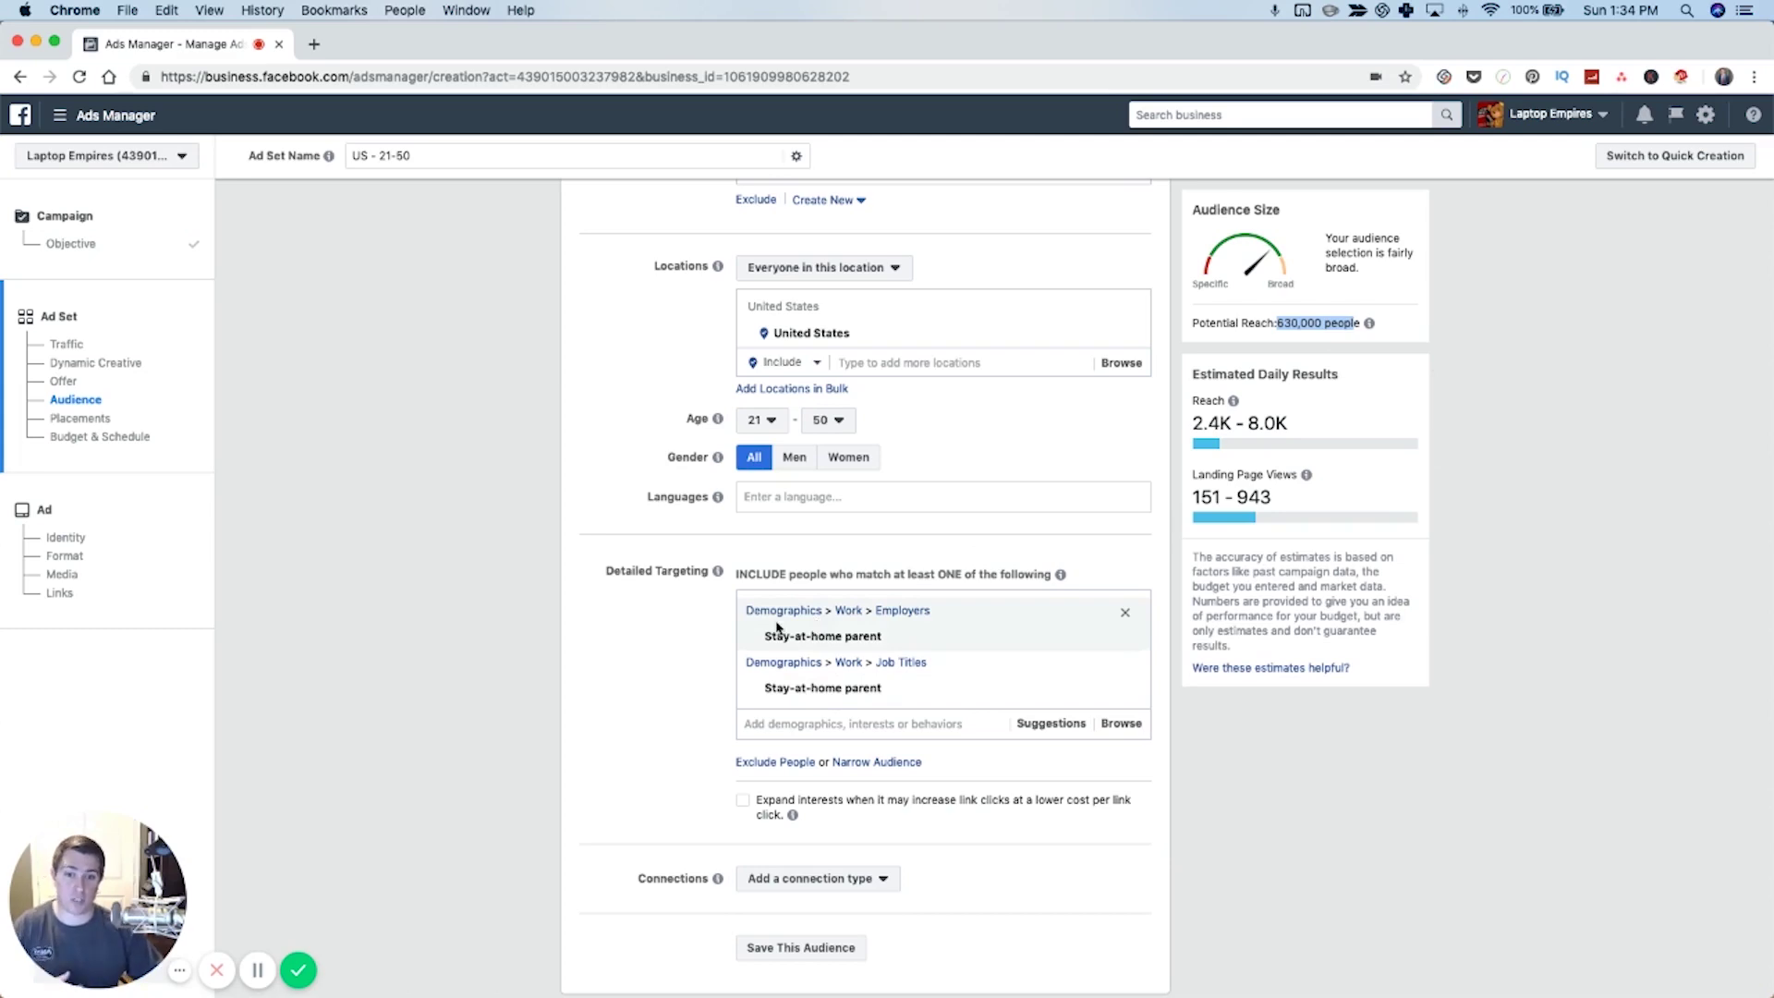
pyautogui.scroll(-5, 502, 813)
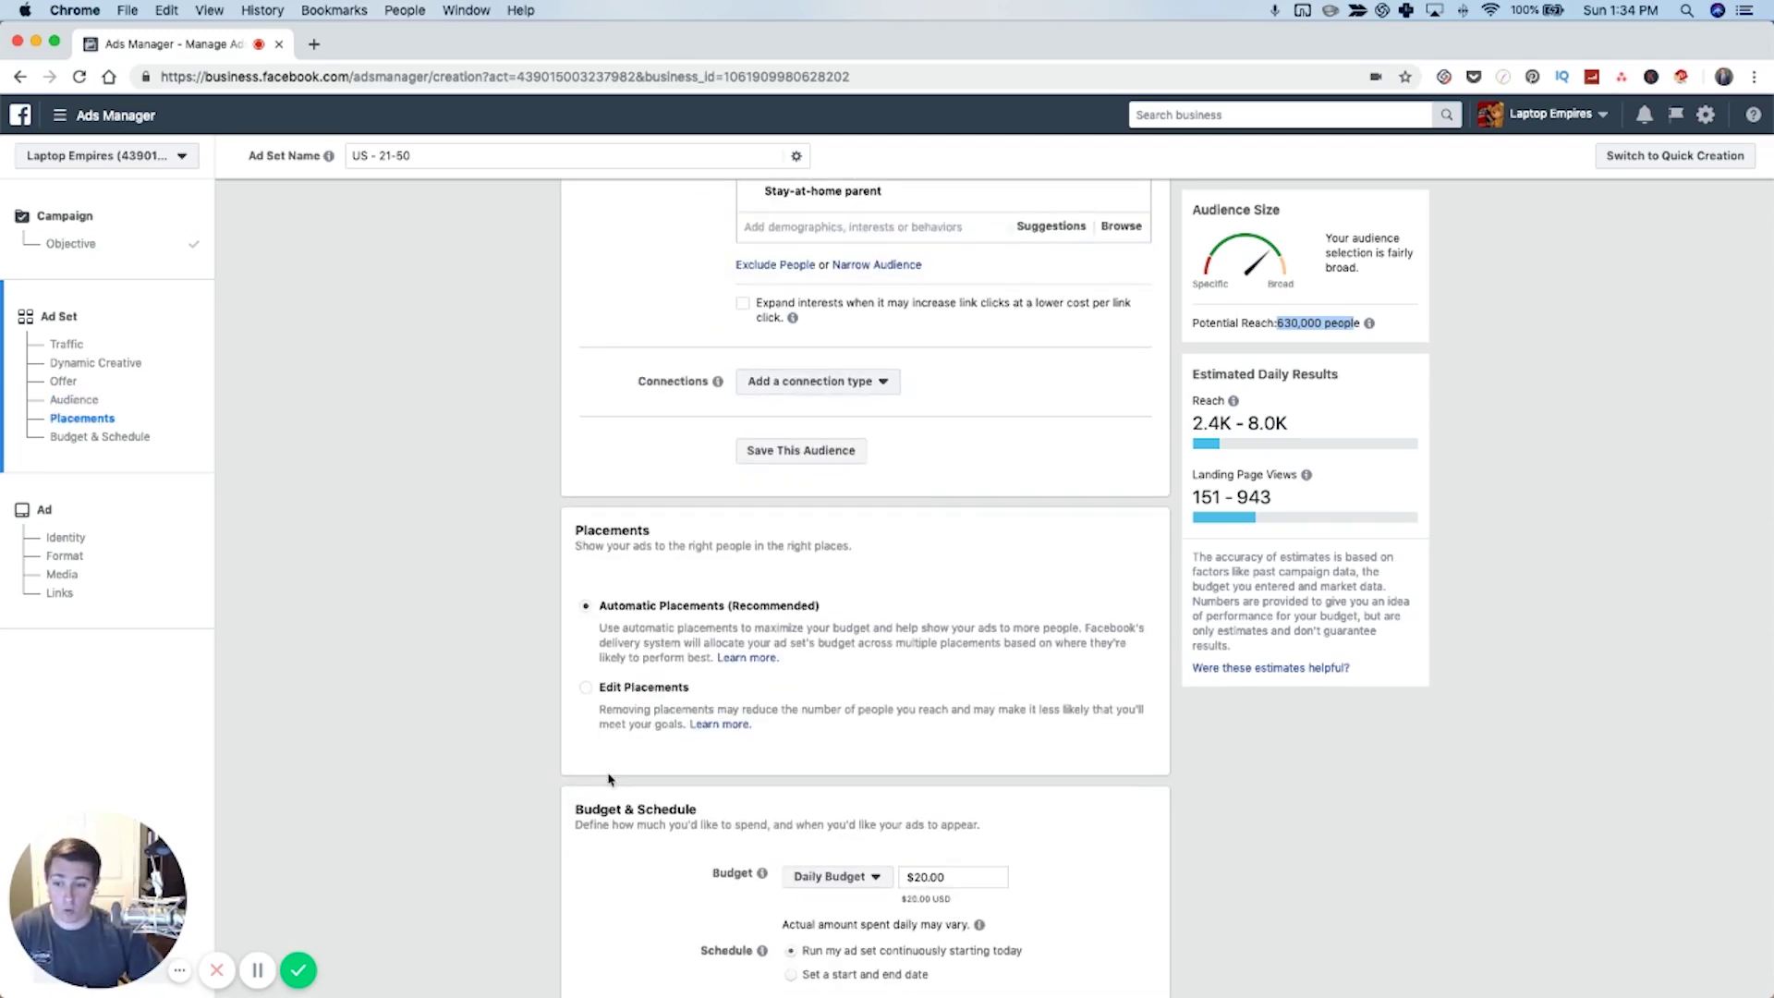
# Switch to manual placements with Device Types set to Mobile only
pyautogui.click(587, 689)
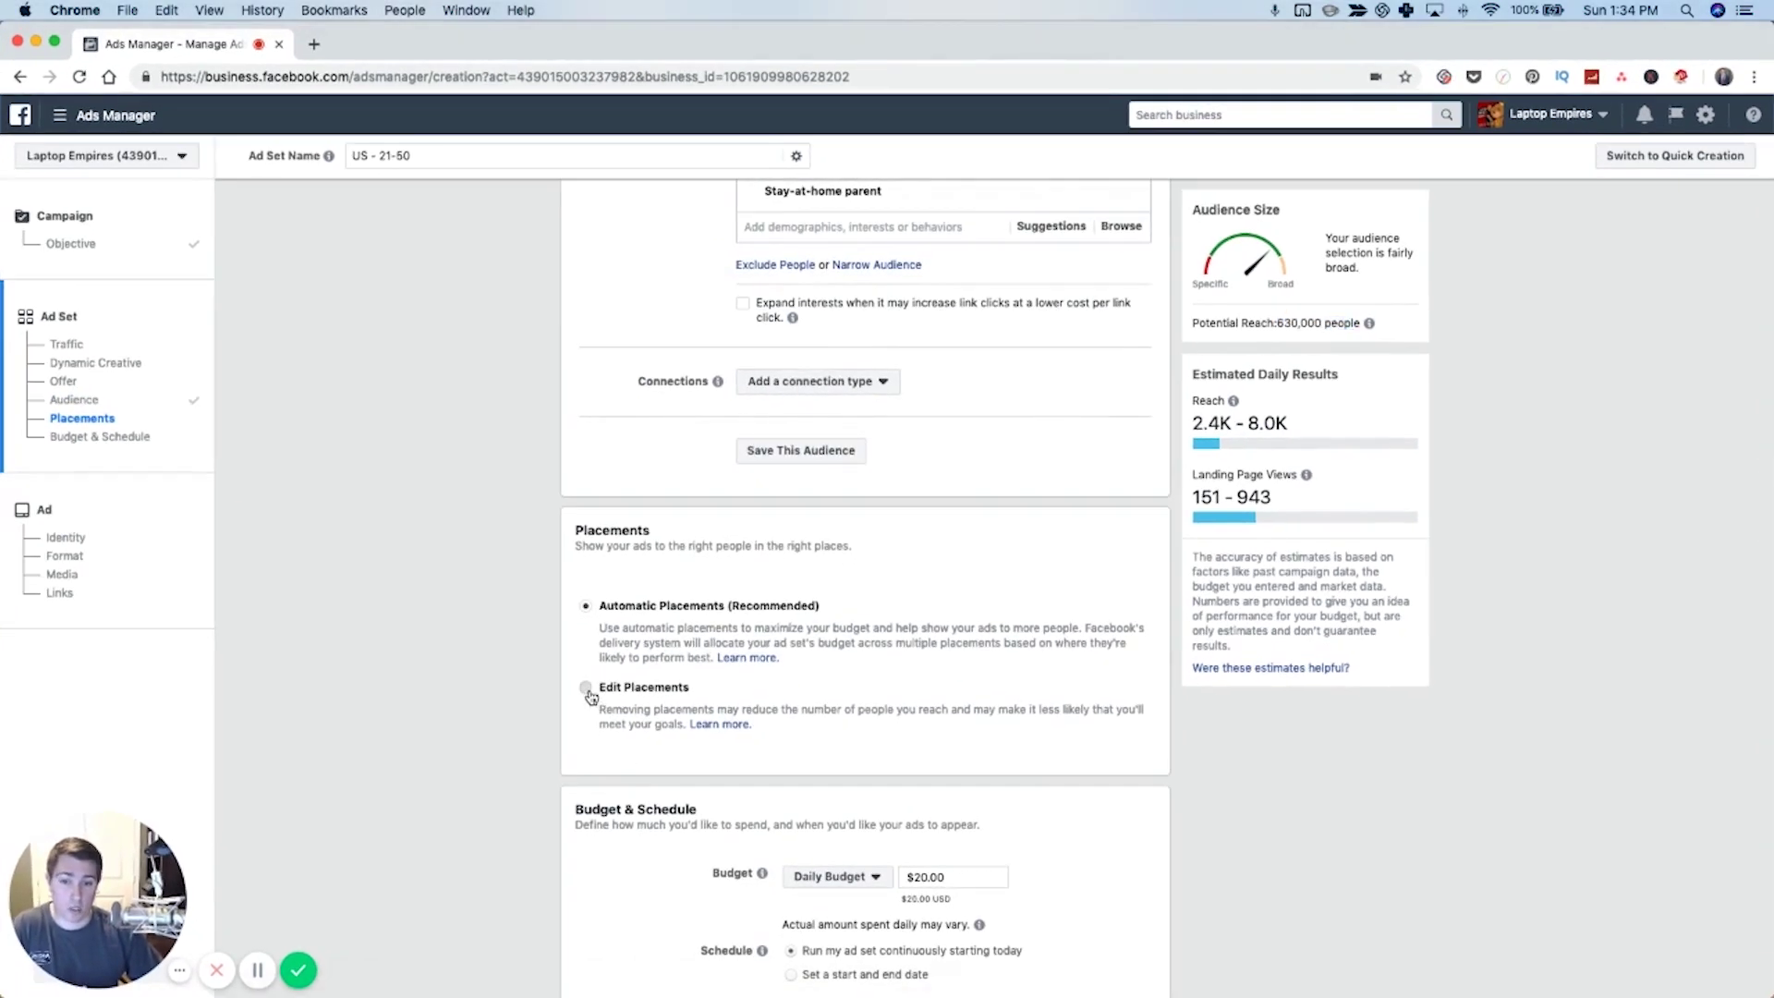
pyautogui.scroll(-3, 831, 767)
pyautogui.click(768, 502)
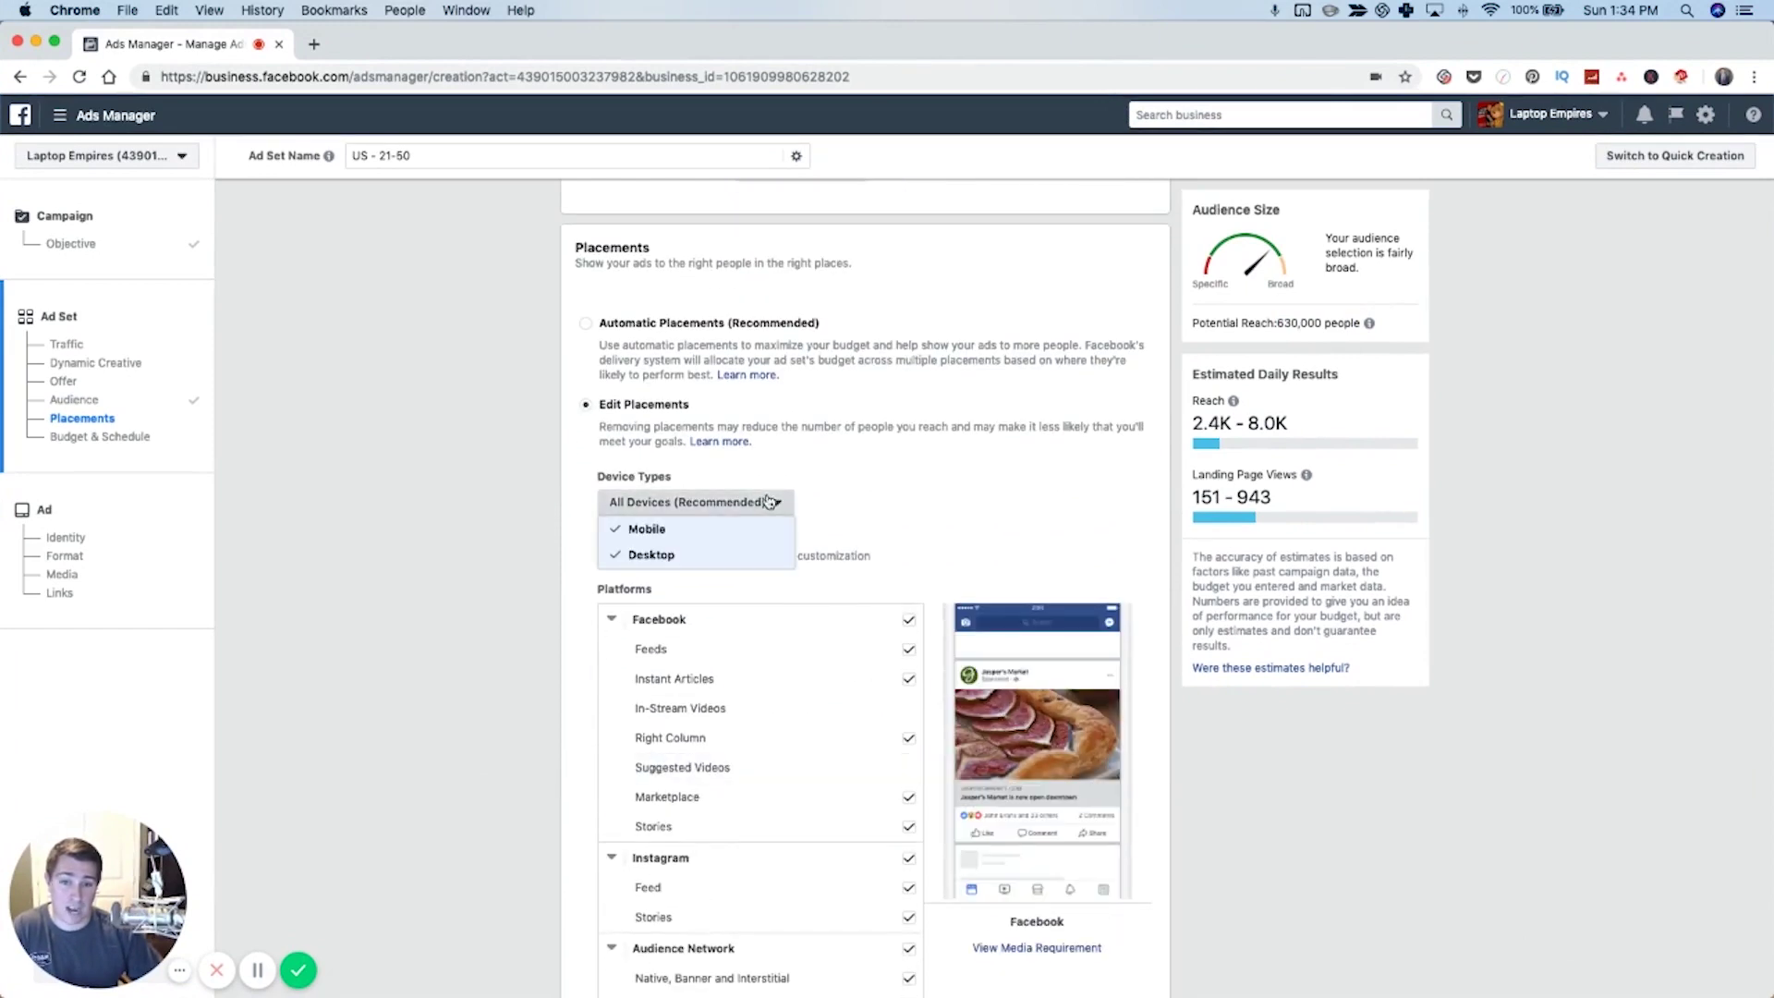
pyautogui.click(720, 554)
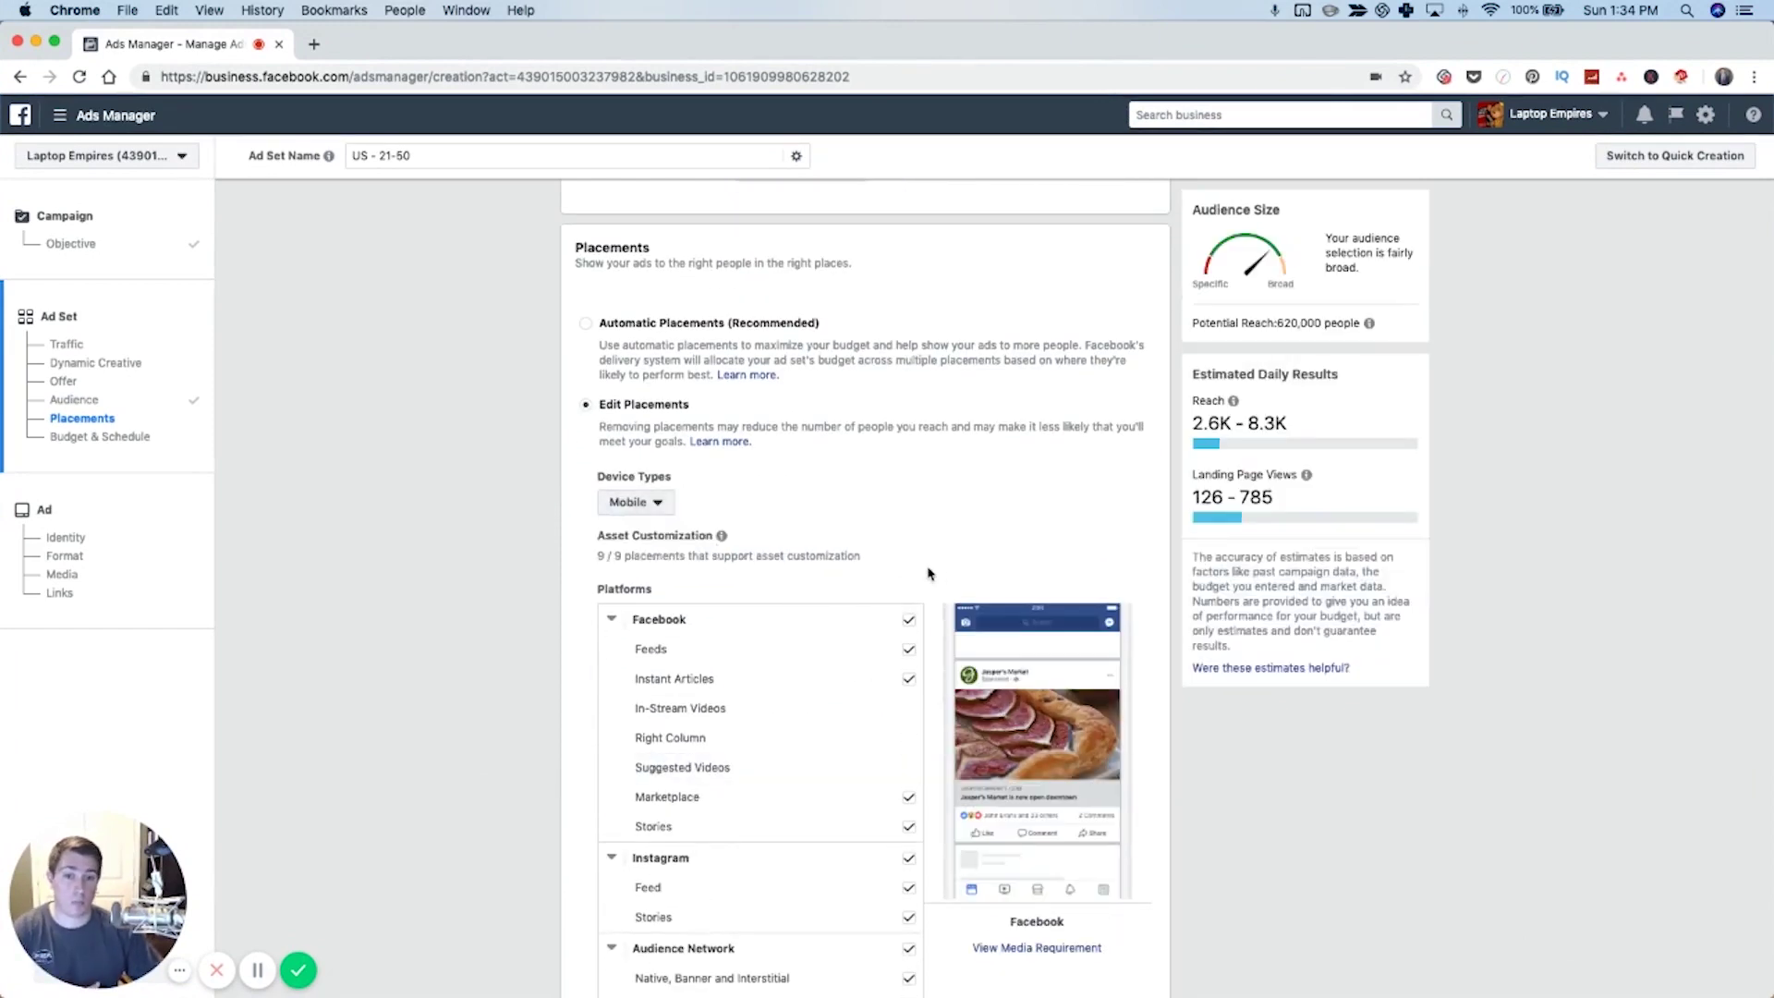
pyautogui.scroll(-1, 915, 566)
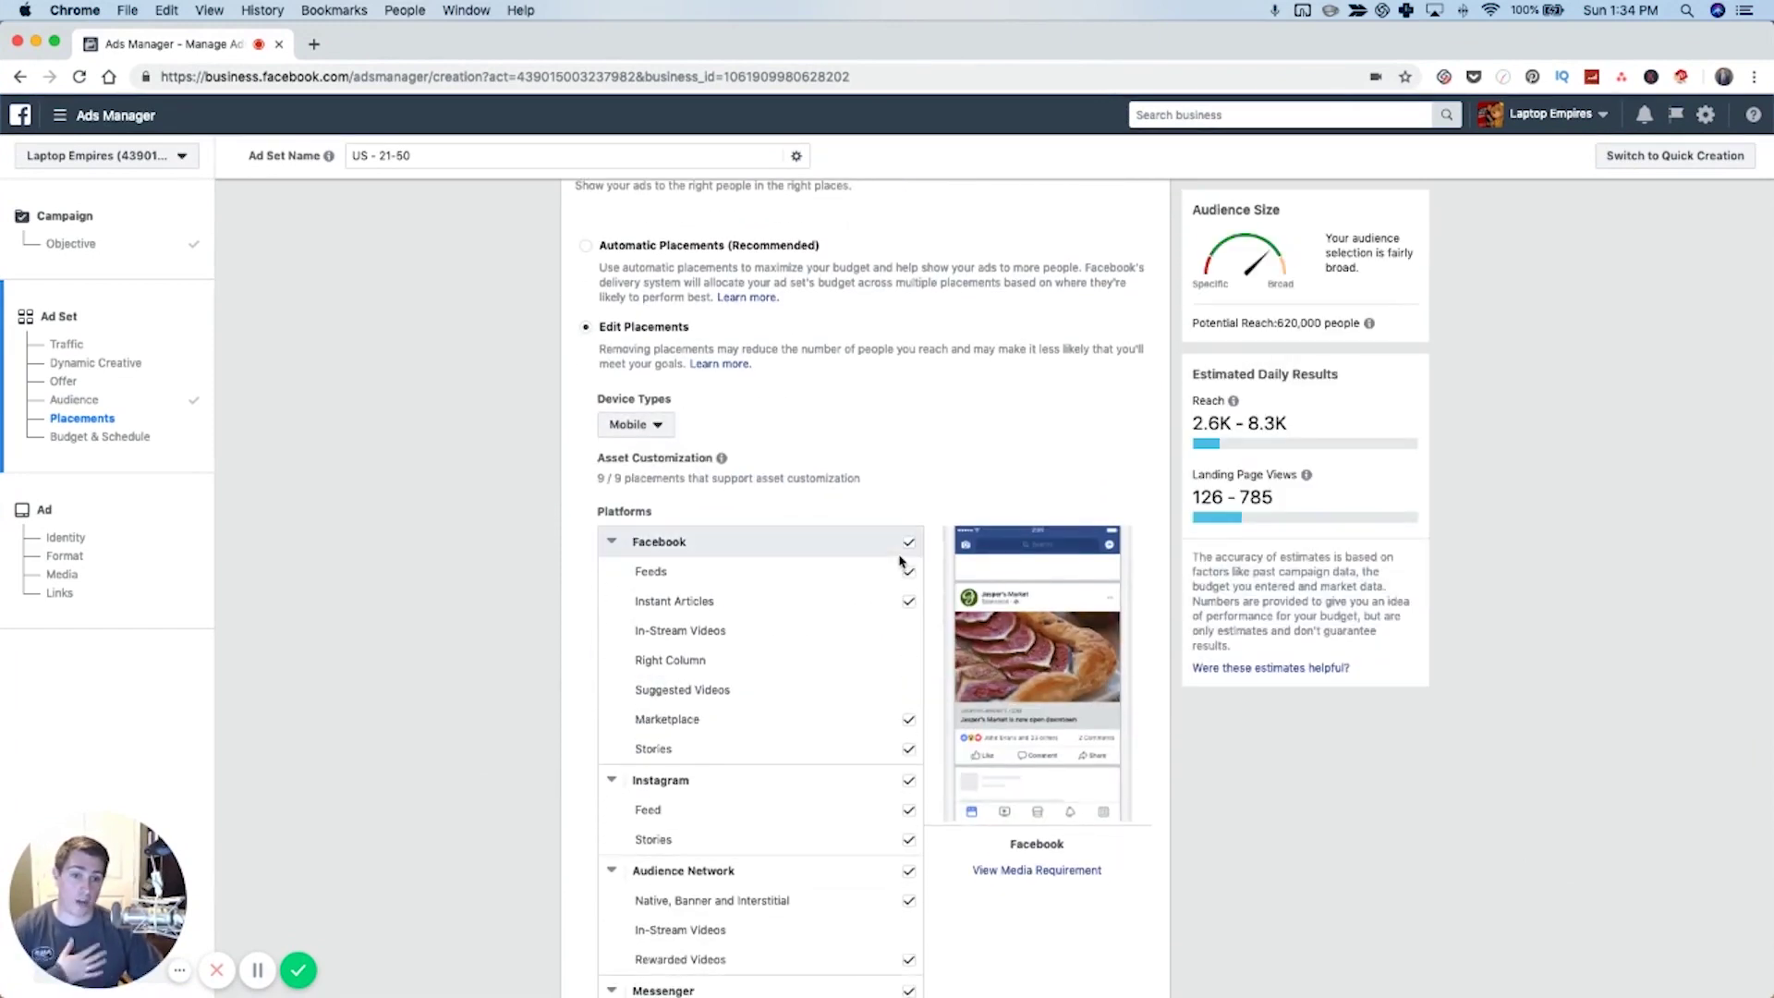
# Keep only Facebook Feeds plus Instagram Feed and Stories placements, for 600,000 reach
pyautogui.click(910, 605)
pyautogui.click(909, 735)
pyautogui.click(910, 761)
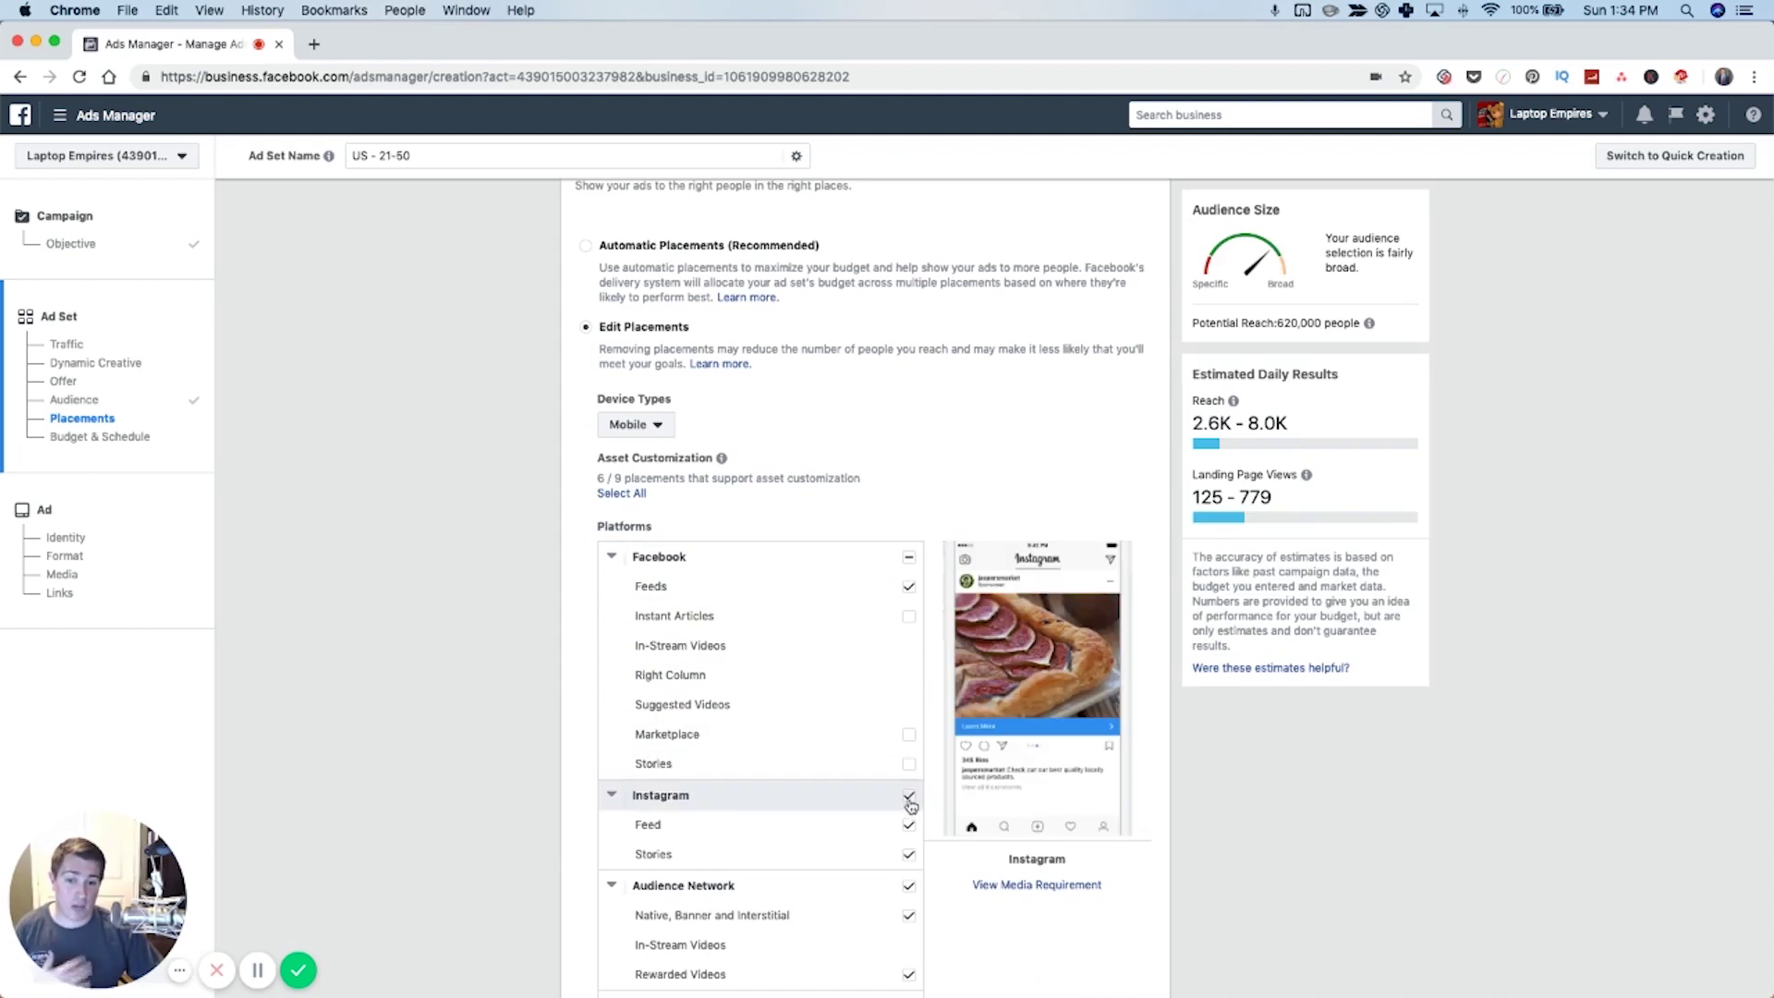
pyautogui.click(909, 800)
pyautogui.scroll(-2, 911, 880)
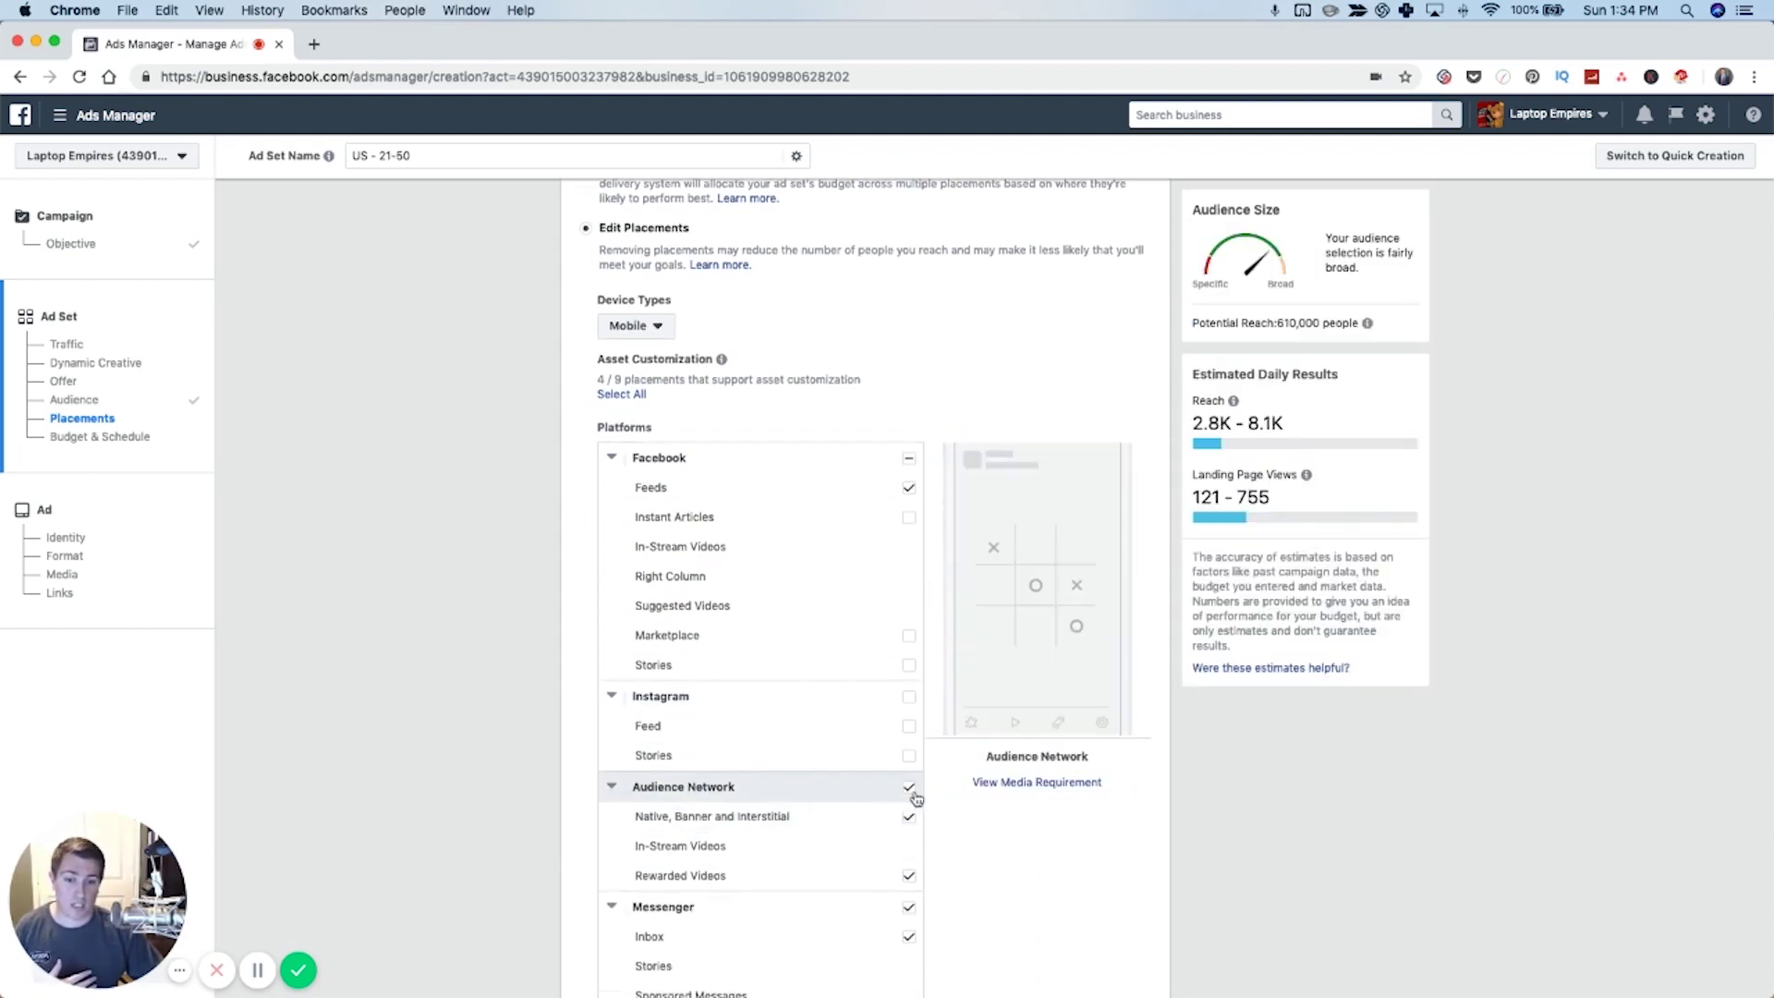
pyautogui.click(909, 788)
pyautogui.click(908, 906)
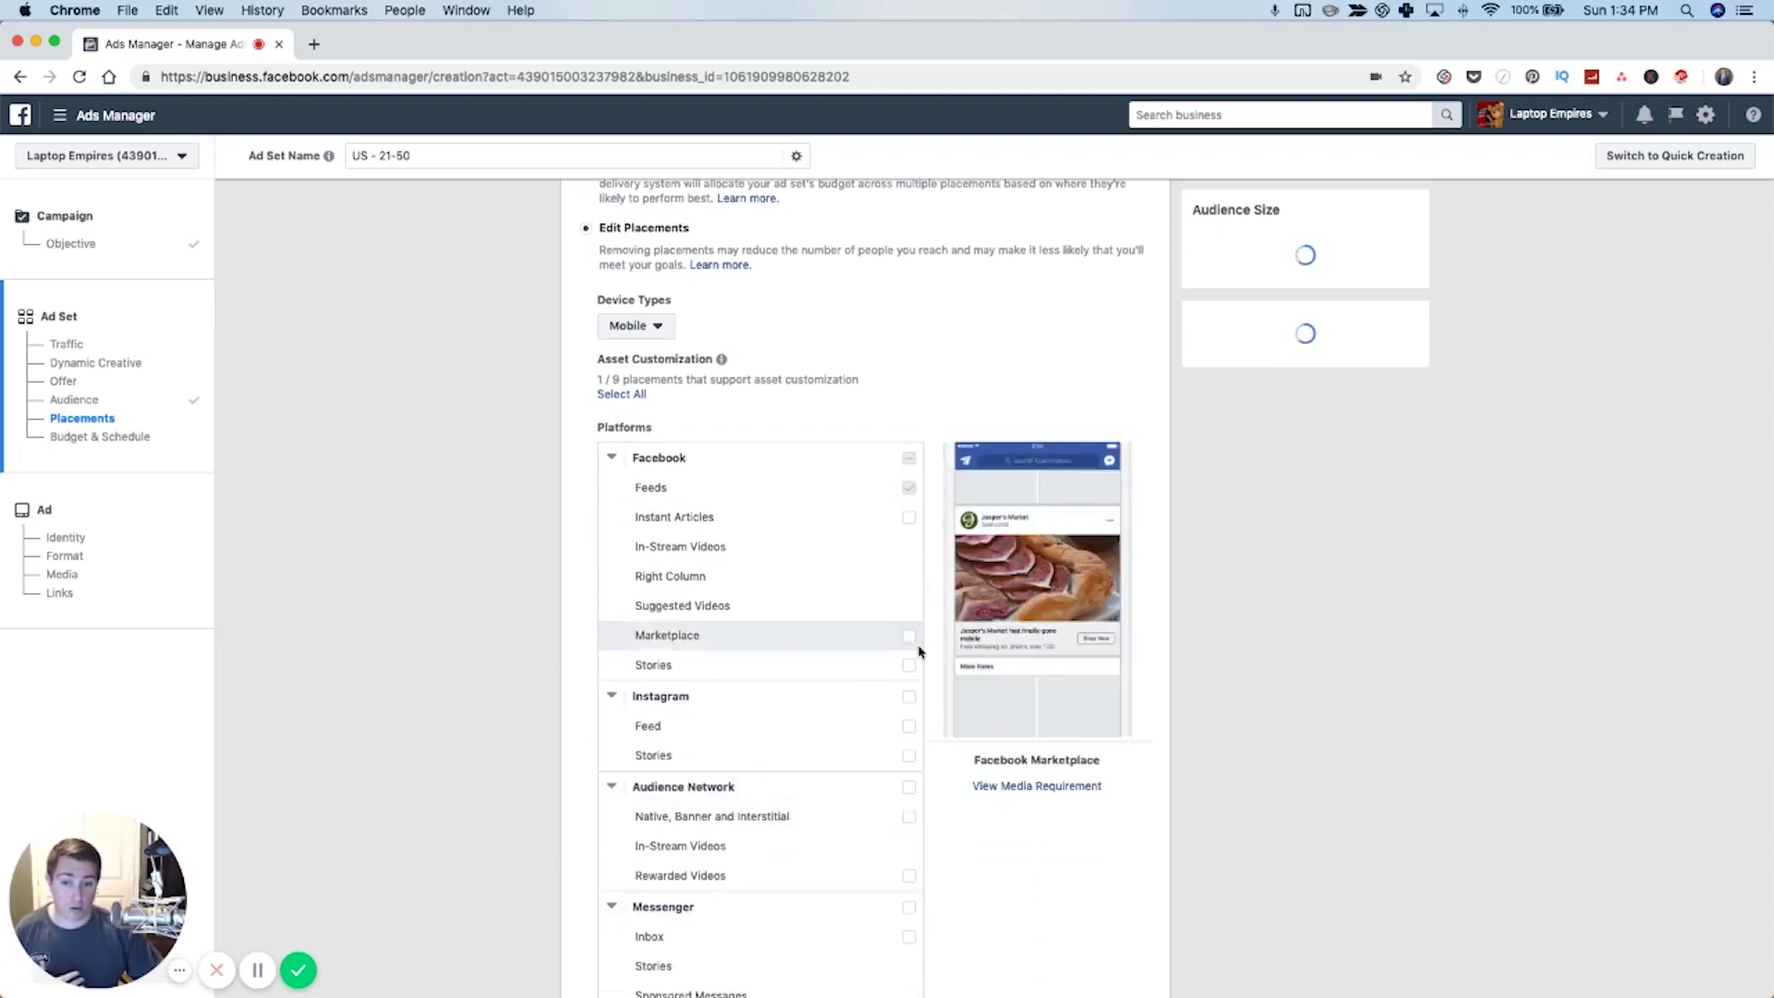
pyautogui.click(910, 698)
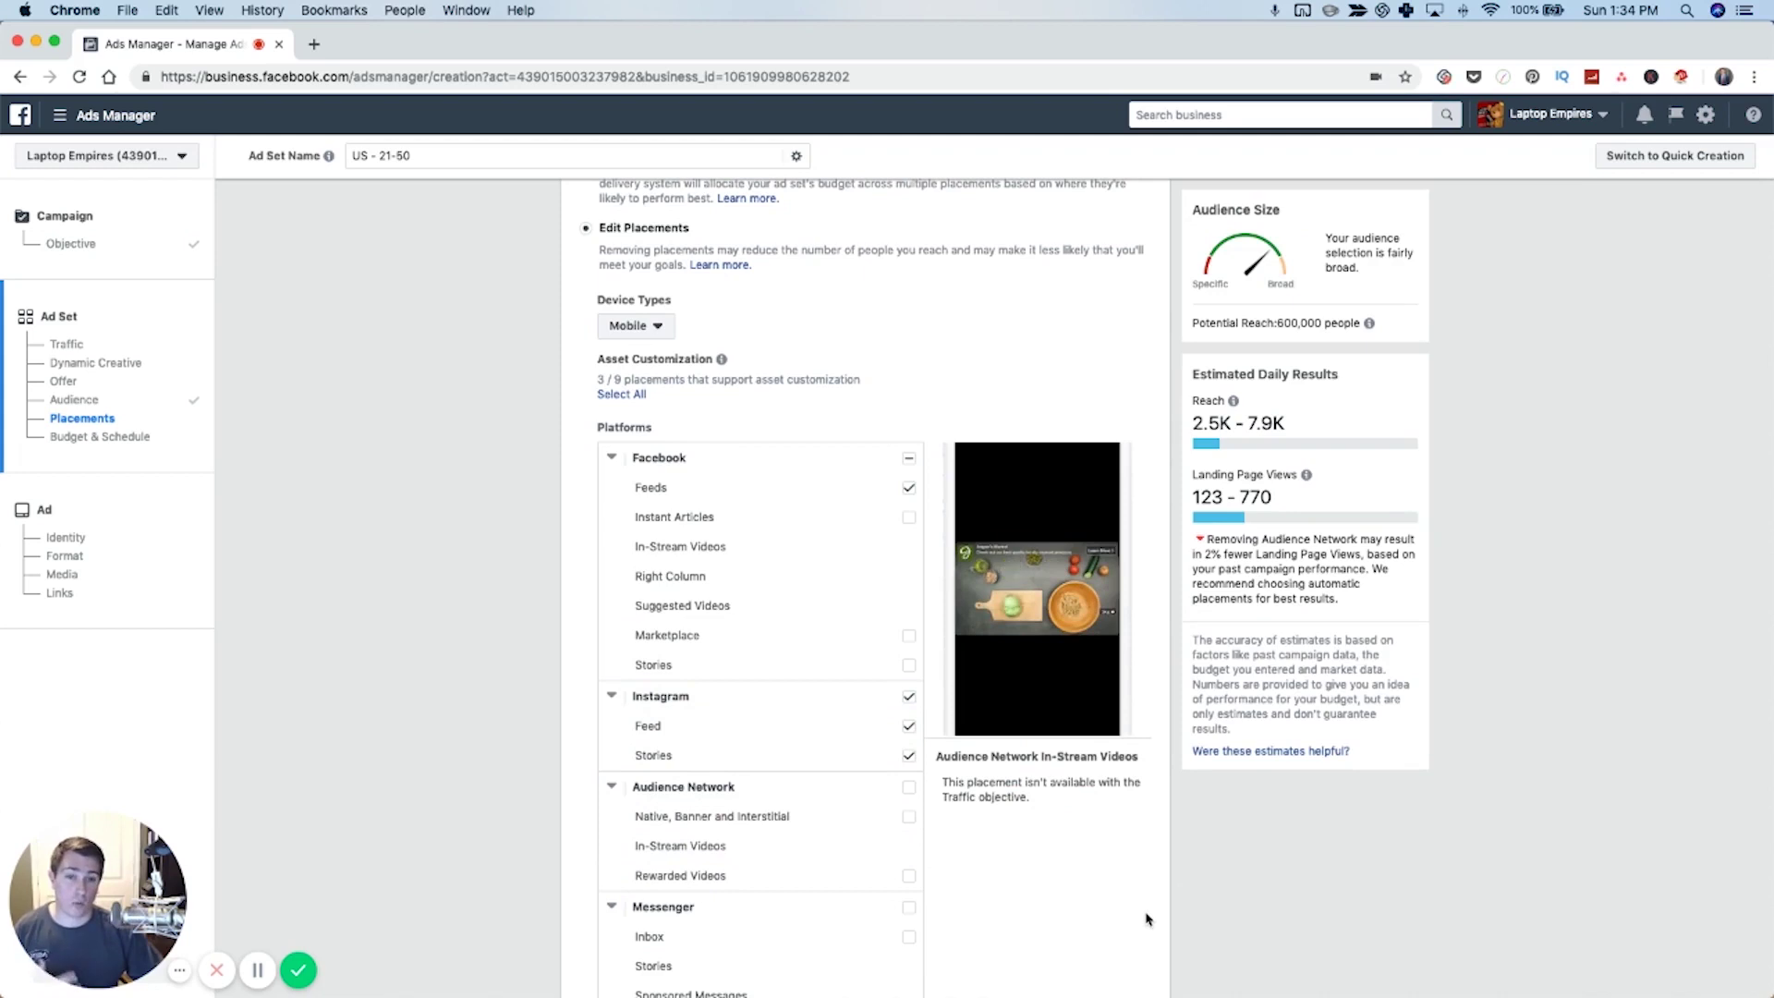
pyautogui.scroll(-3, 1146, 919)
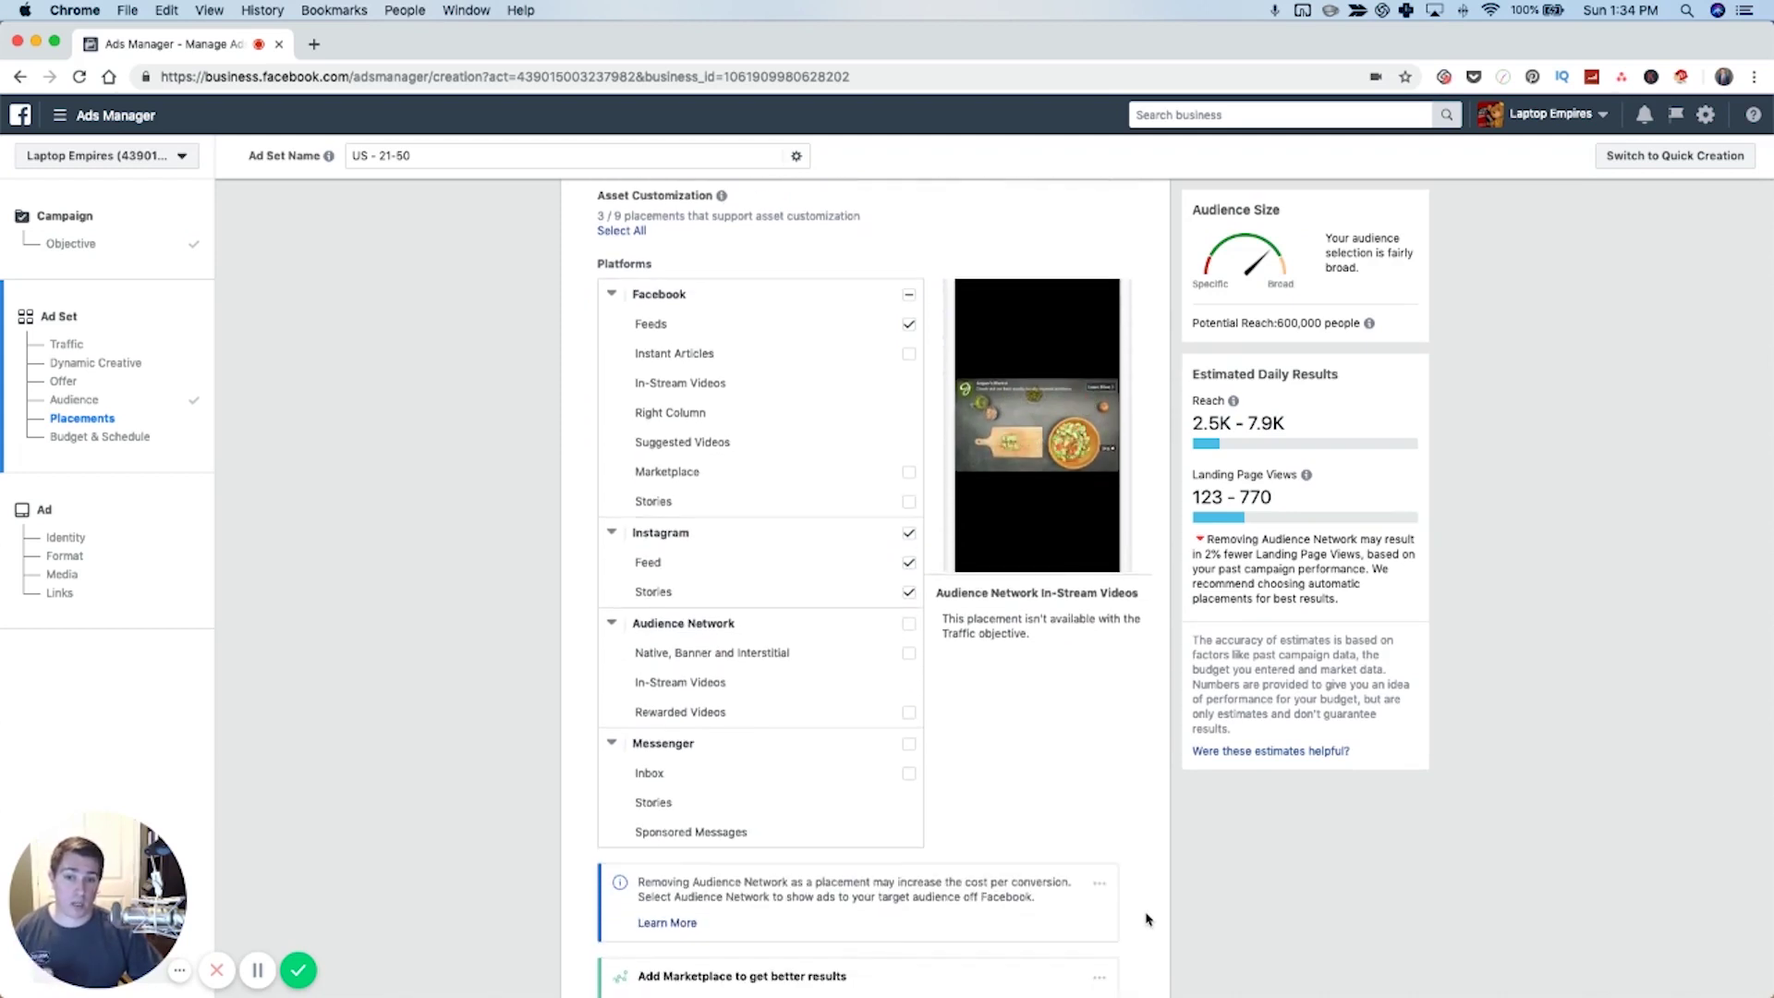
pyautogui.scroll(-10, 1145, 919)
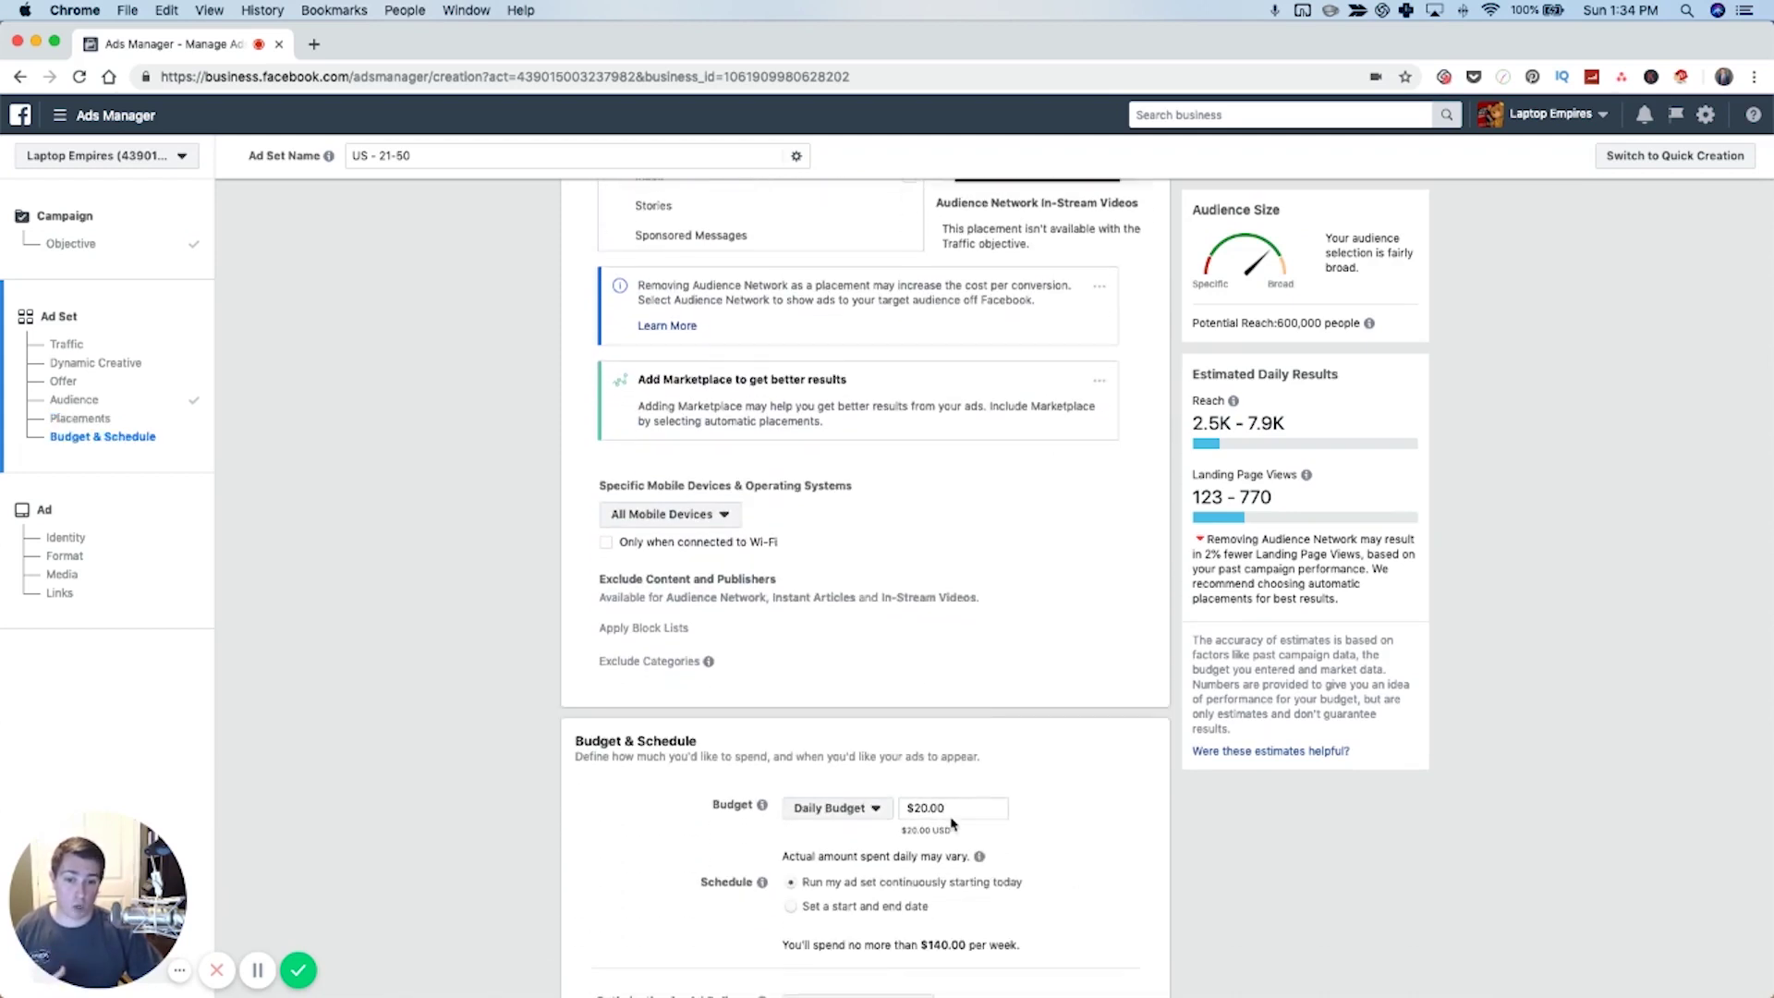
# Change the daily budget from $20.00 to $1.00
pyautogui.click(922, 806)
pyautogui.write('1')
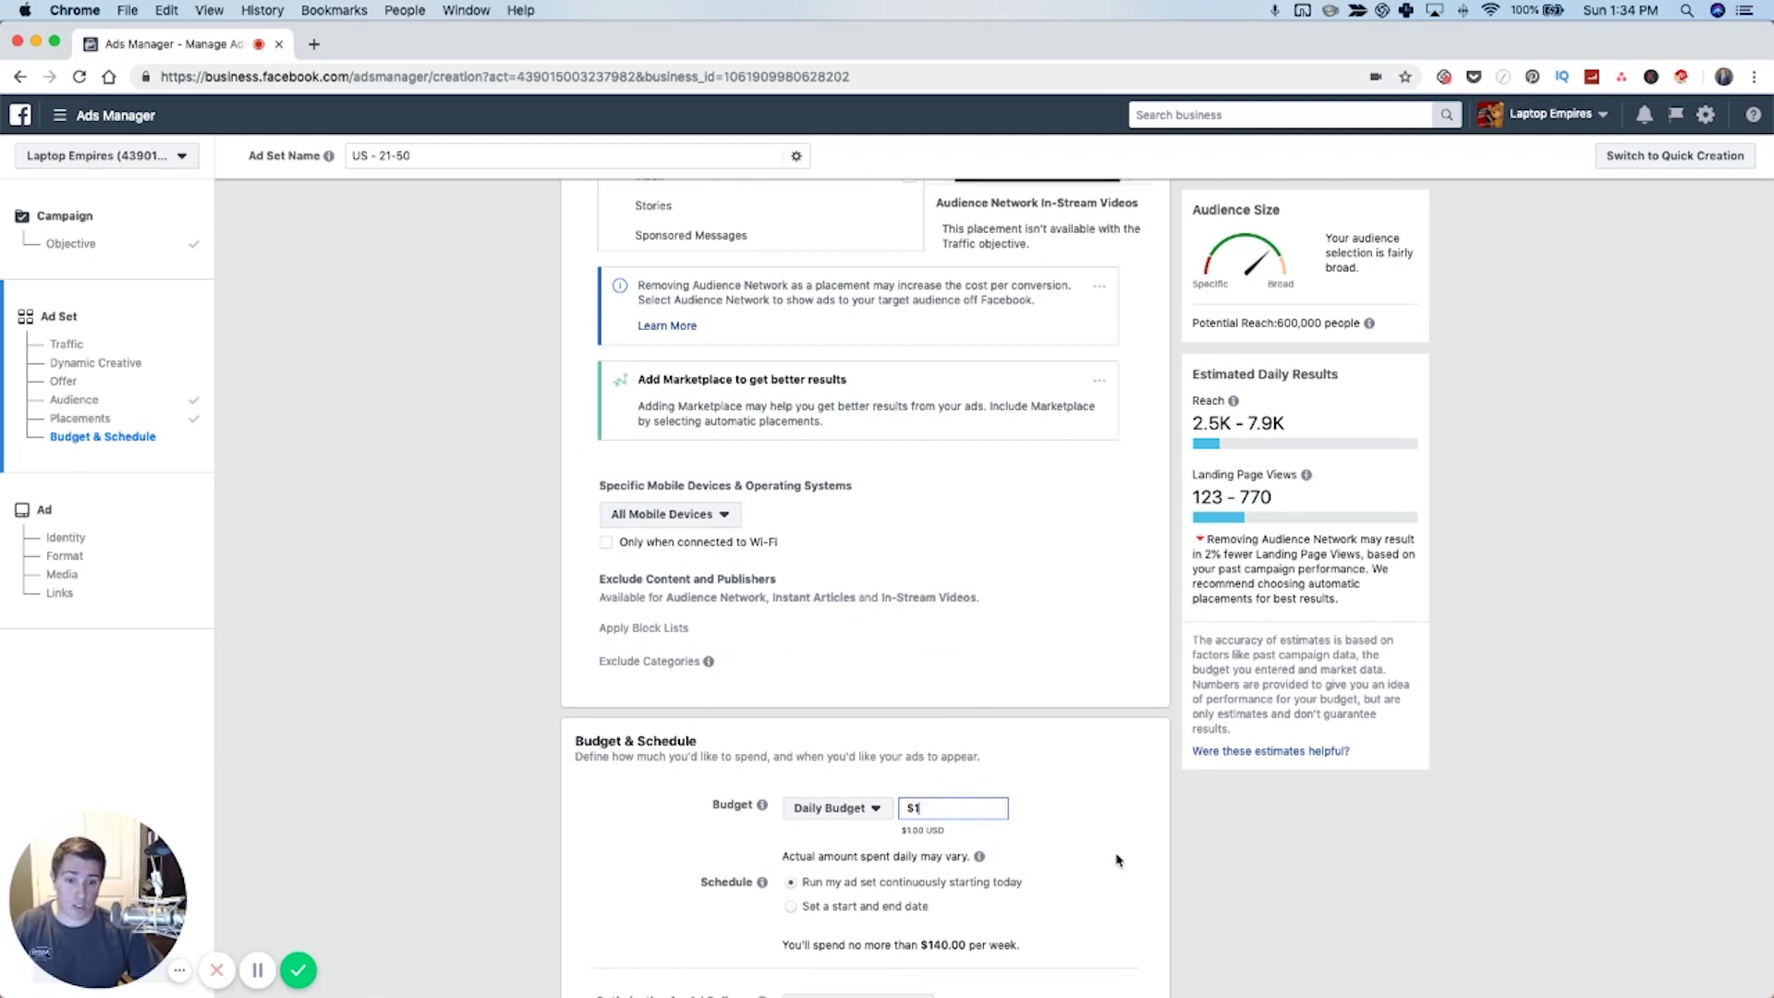
pyautogui.click(1118, 860)
pyautogui.scroll(-3, 1118, 860)
pyautogui.scroll(-1, 1118, 860)
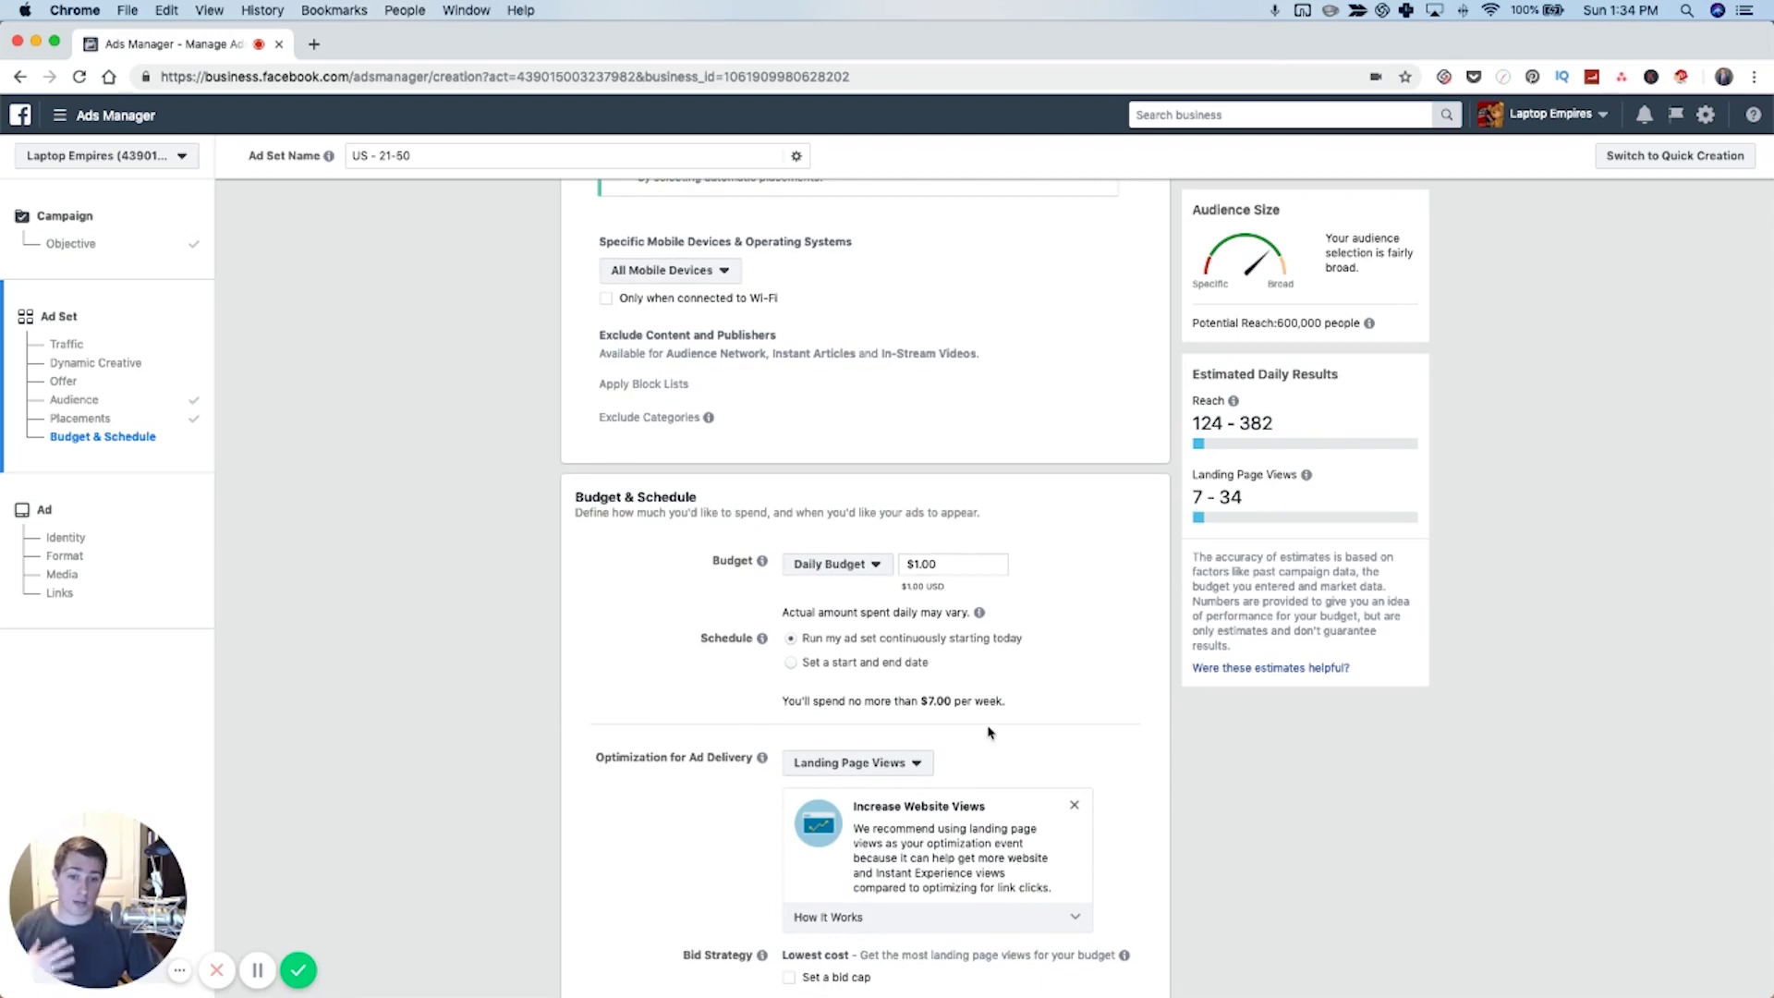
pyautogui.scroll(-1, 942, 748)
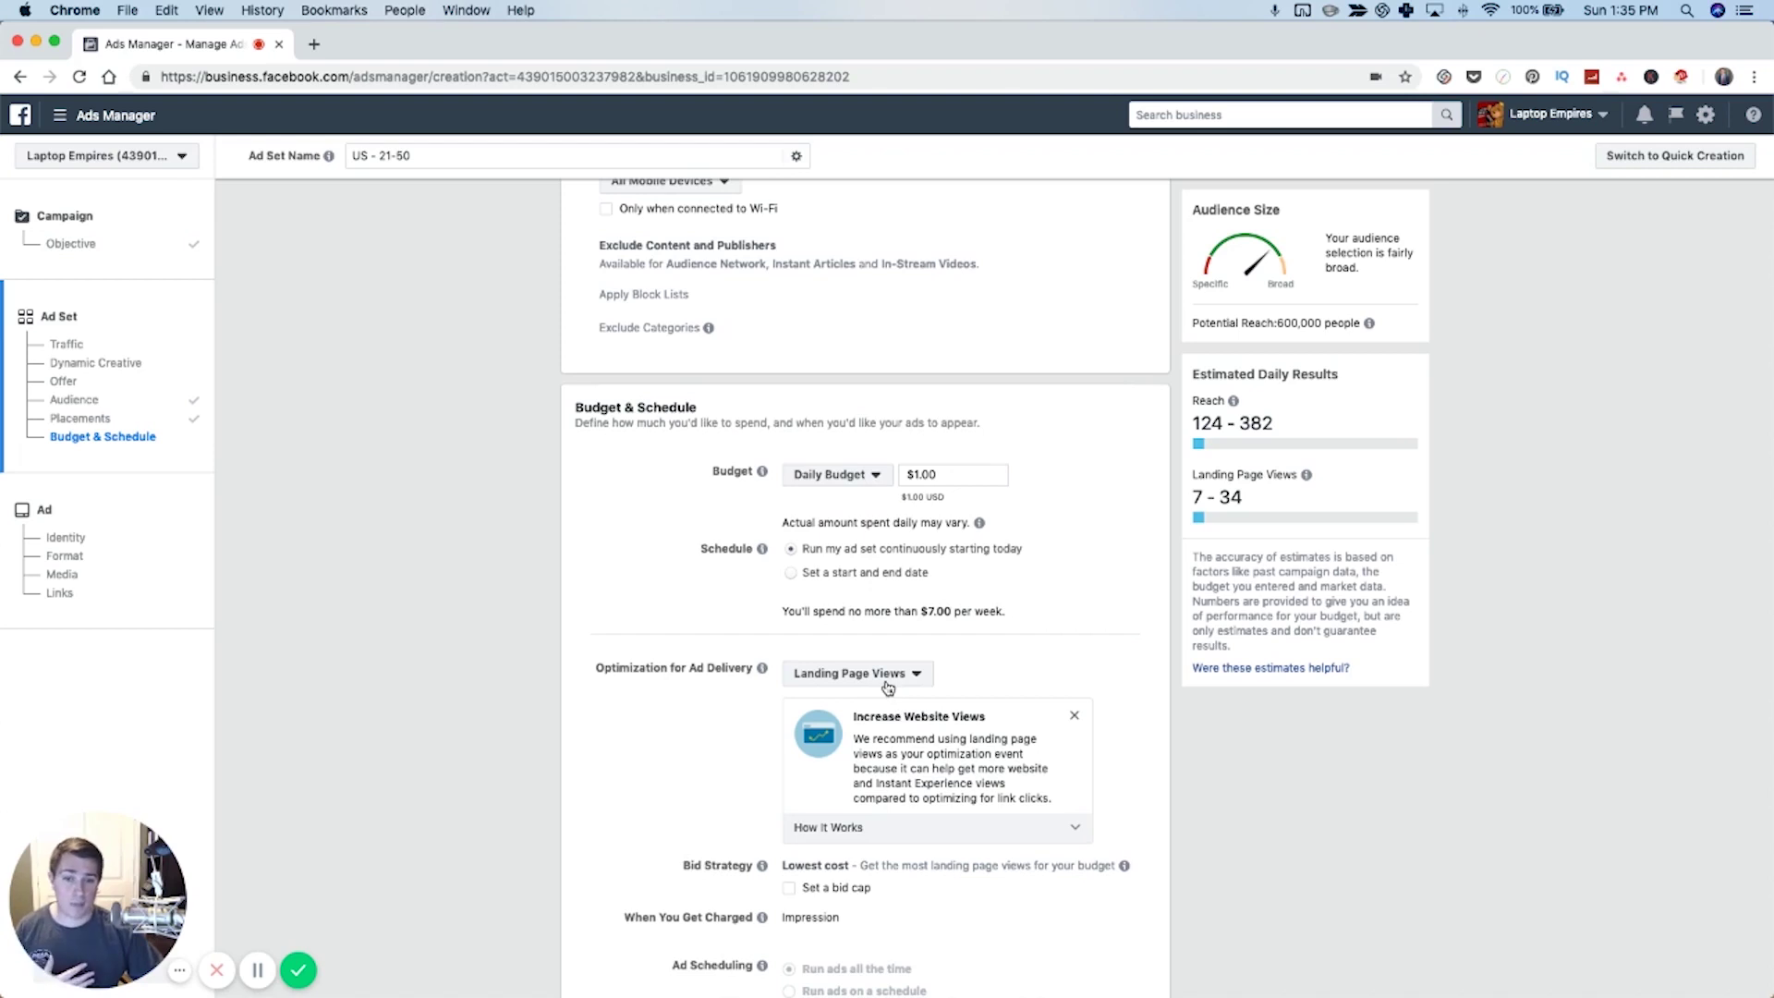
# Keep ad delivery optimized for Landing Page Views and finish the ad set
pyautogui.click(887, 684)
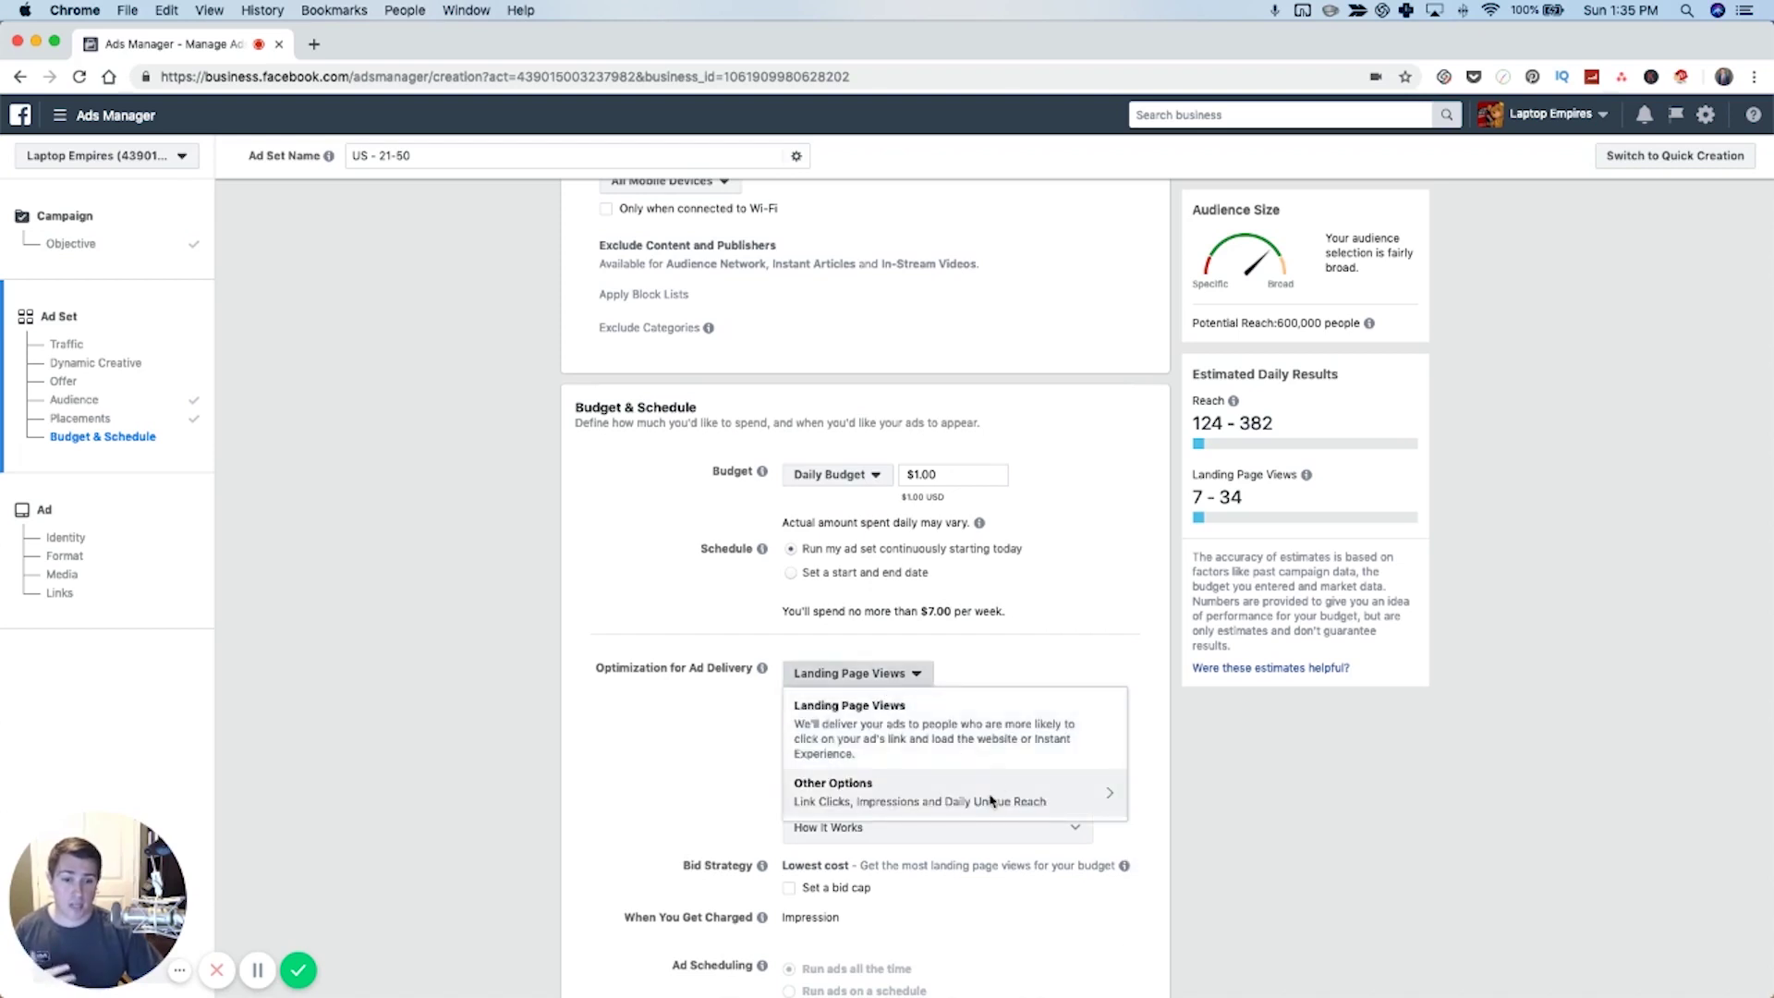
pyautogui.click(1119, 798)
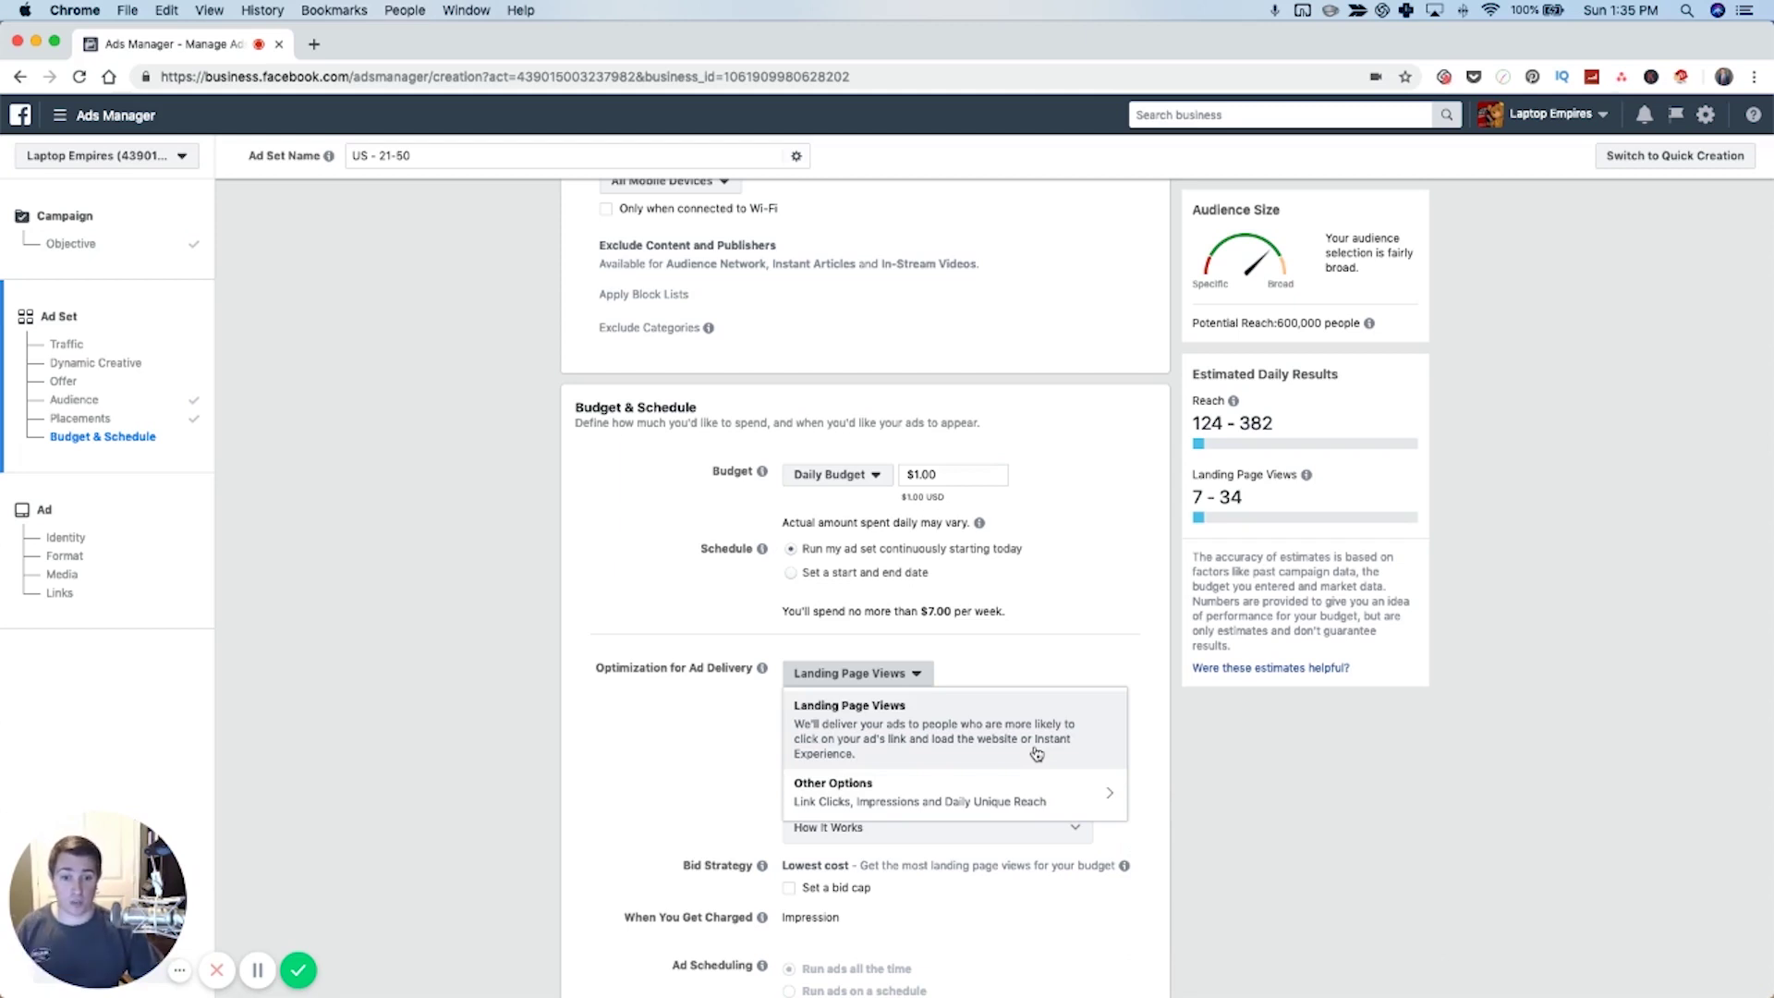
pyautogui.click(1037, 753)
pyautogui.scroll(-3, 842, 915)
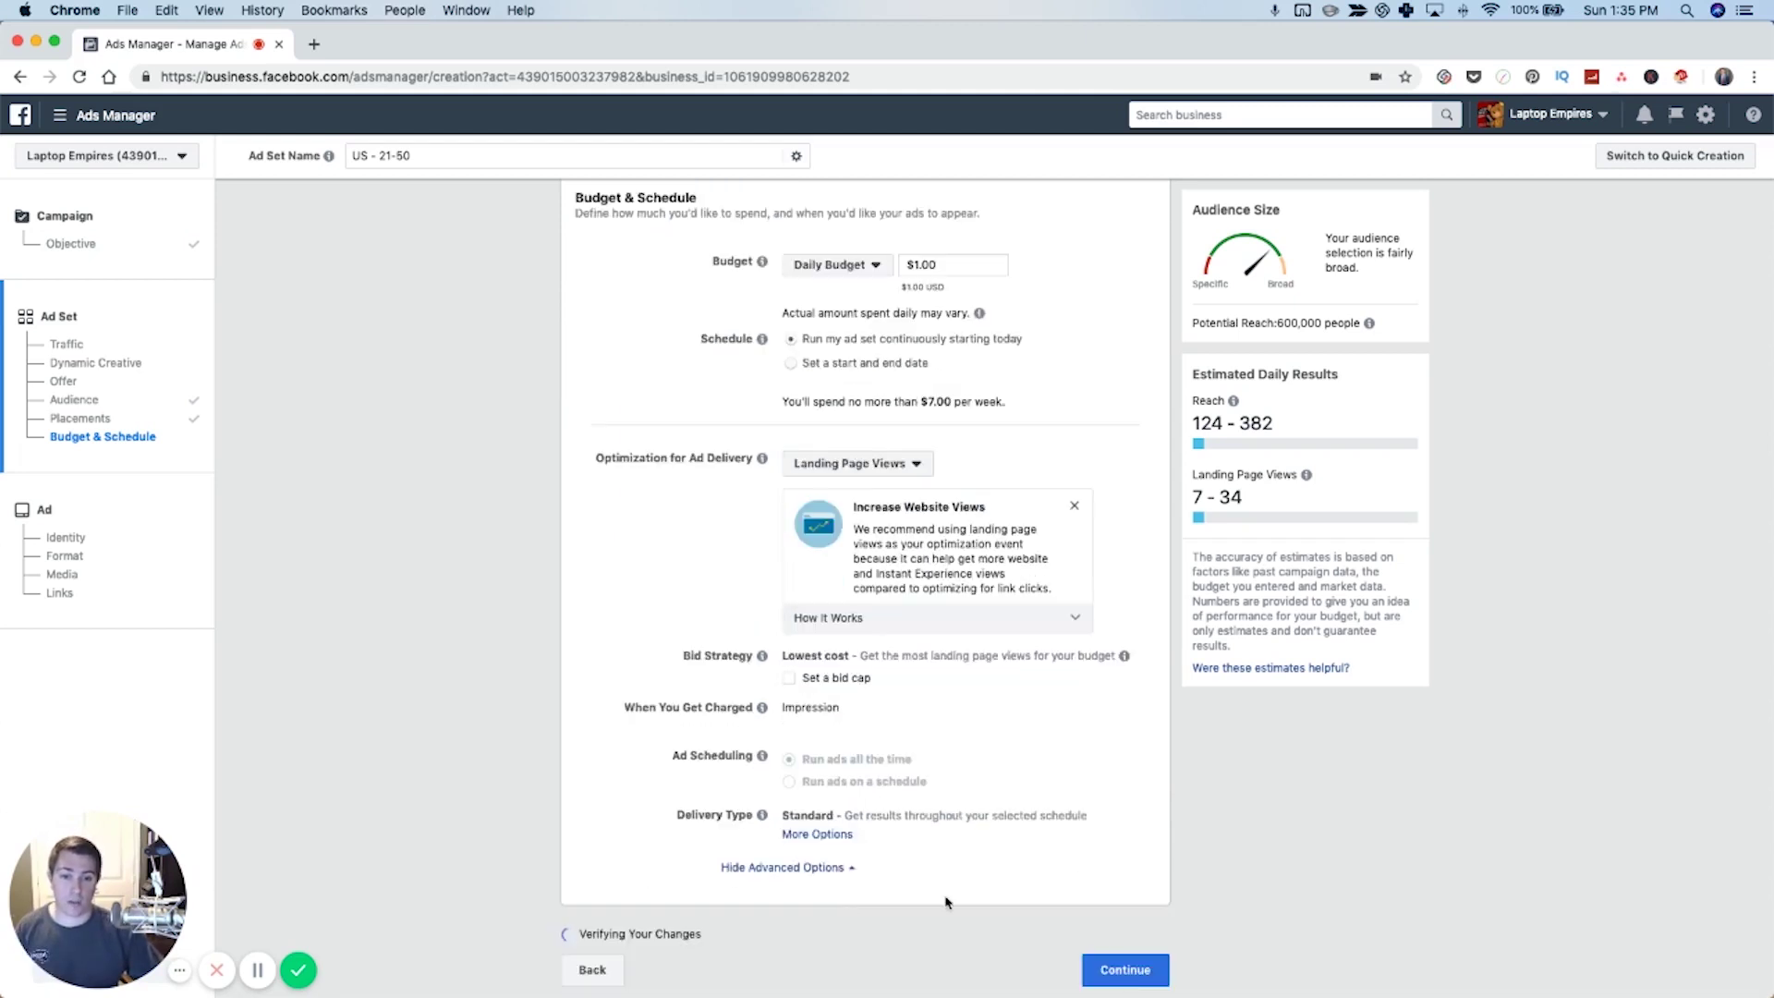
pyautogui.click(1113, 972)
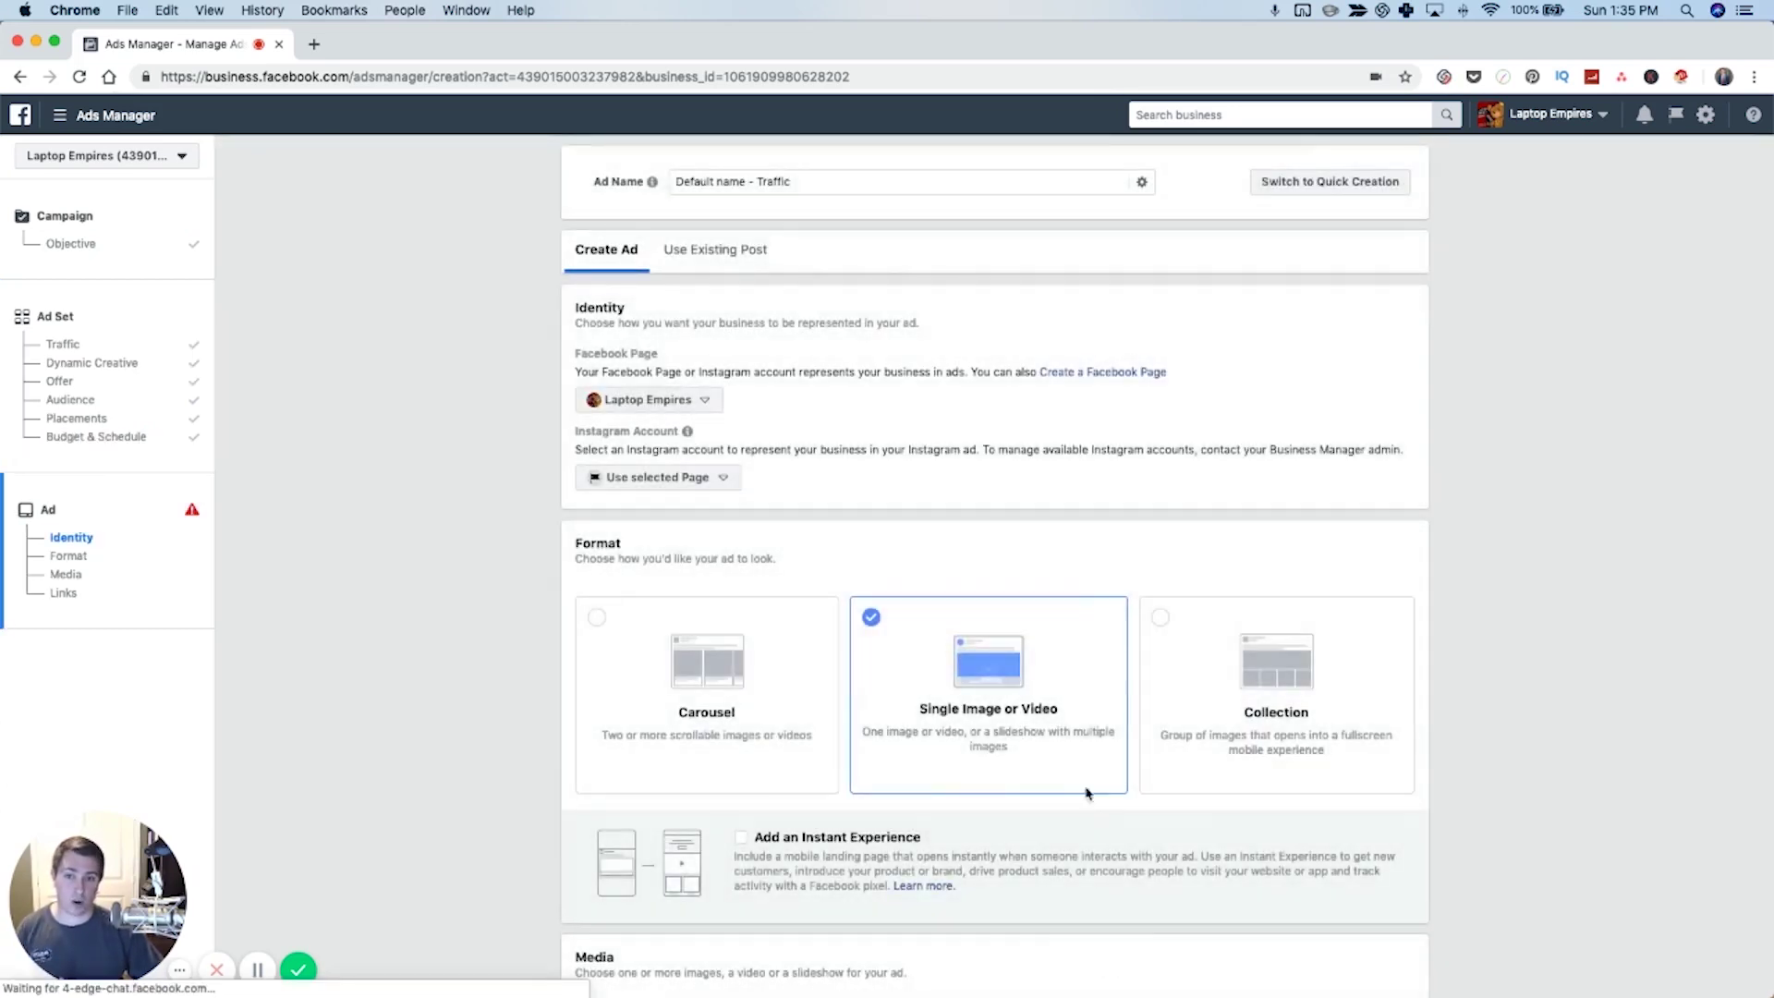
# Use the business's Instagram account for the ad
pyautogui.click(658, 477)
pyautogui.click(684, 538)
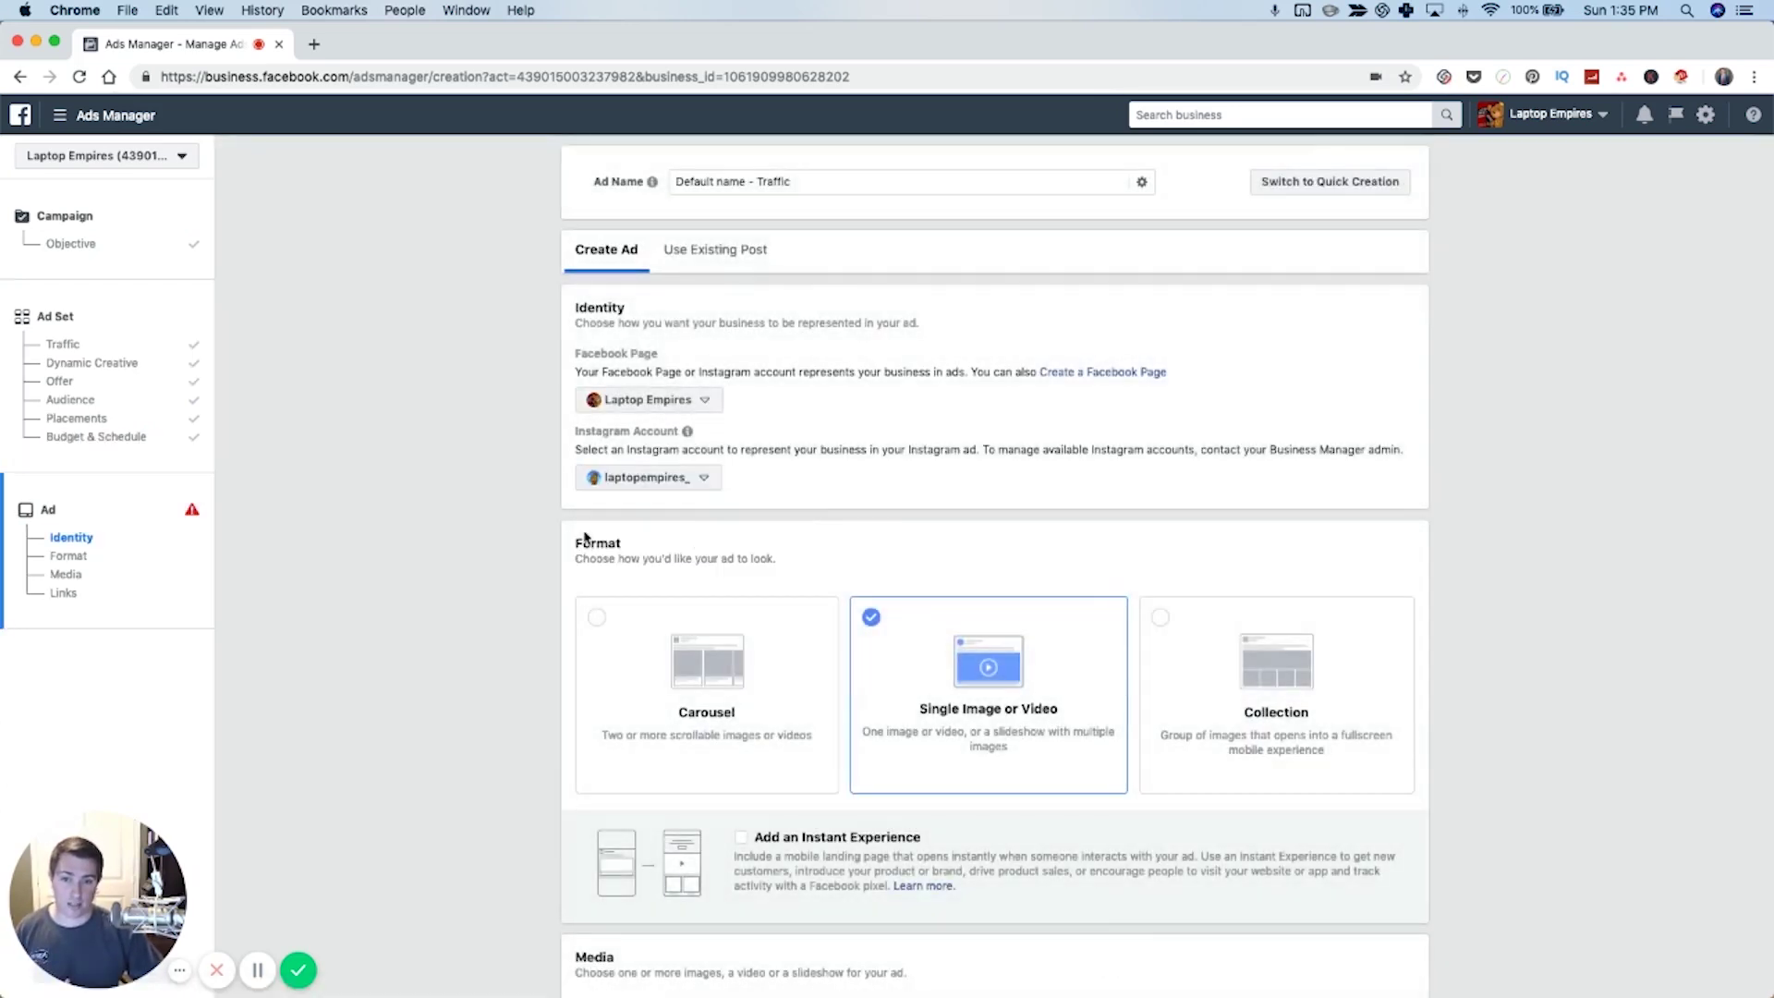
pyautogui.scroll(-4, 480, 772)
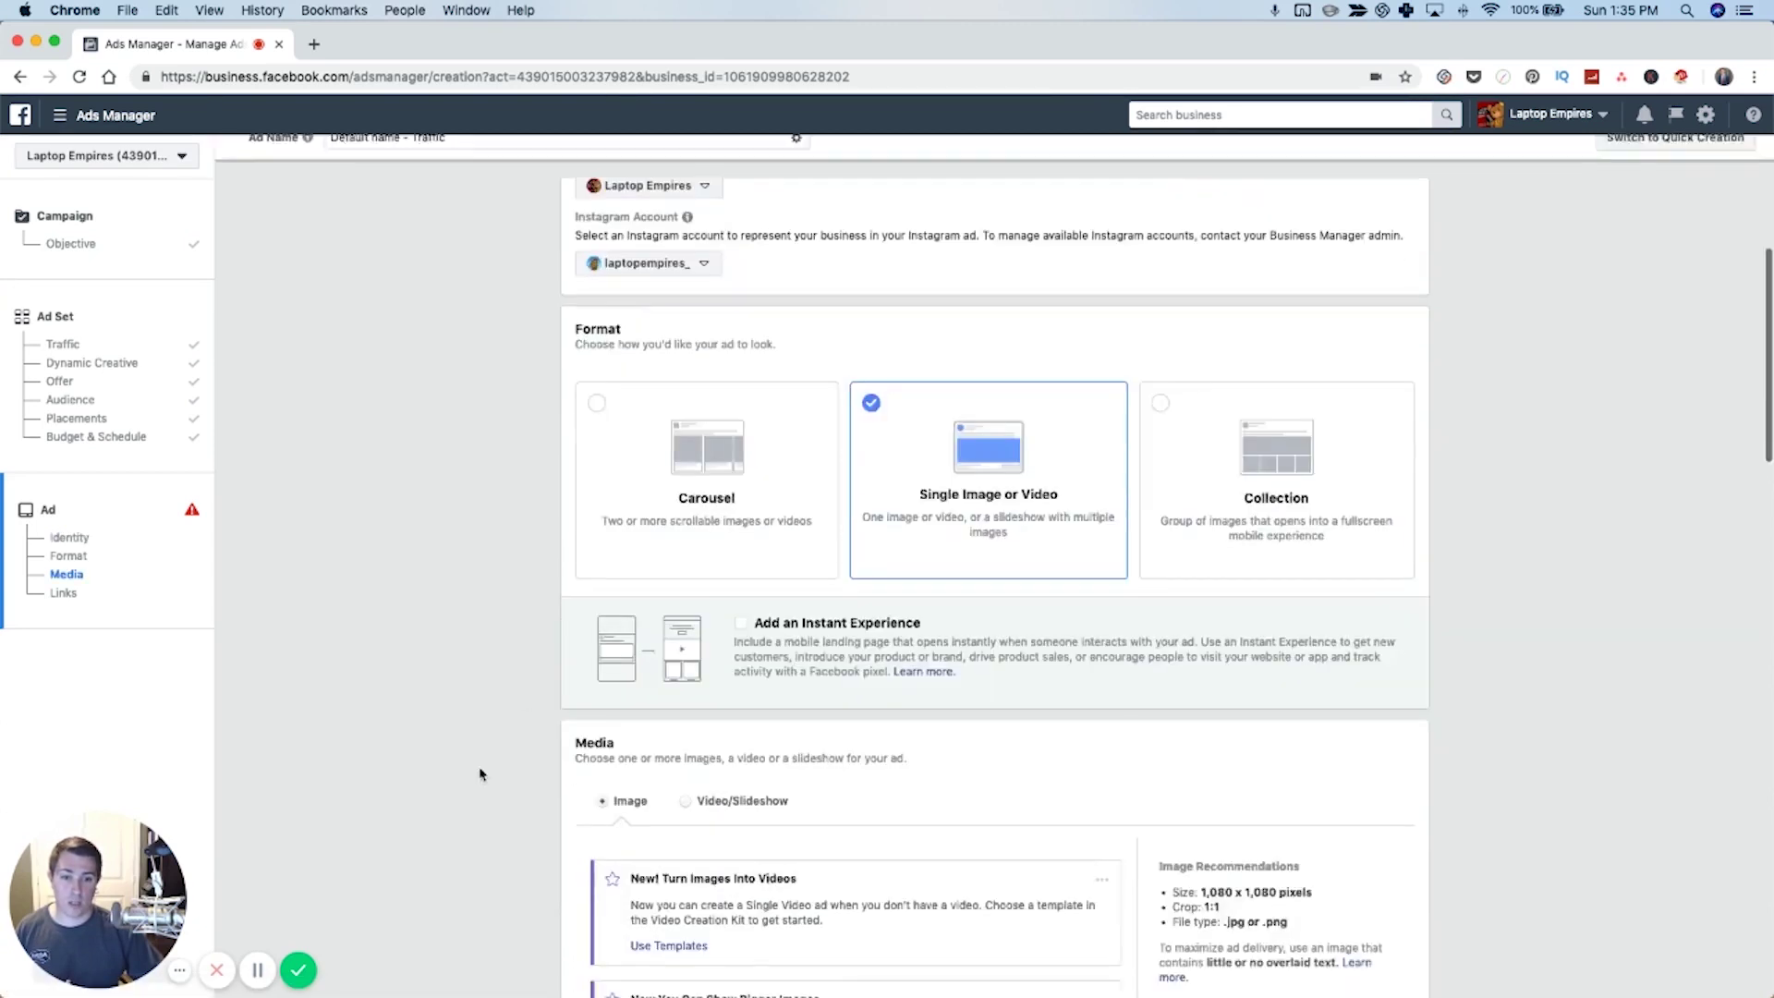
pyautogui.scroll(-2, 479, 773)
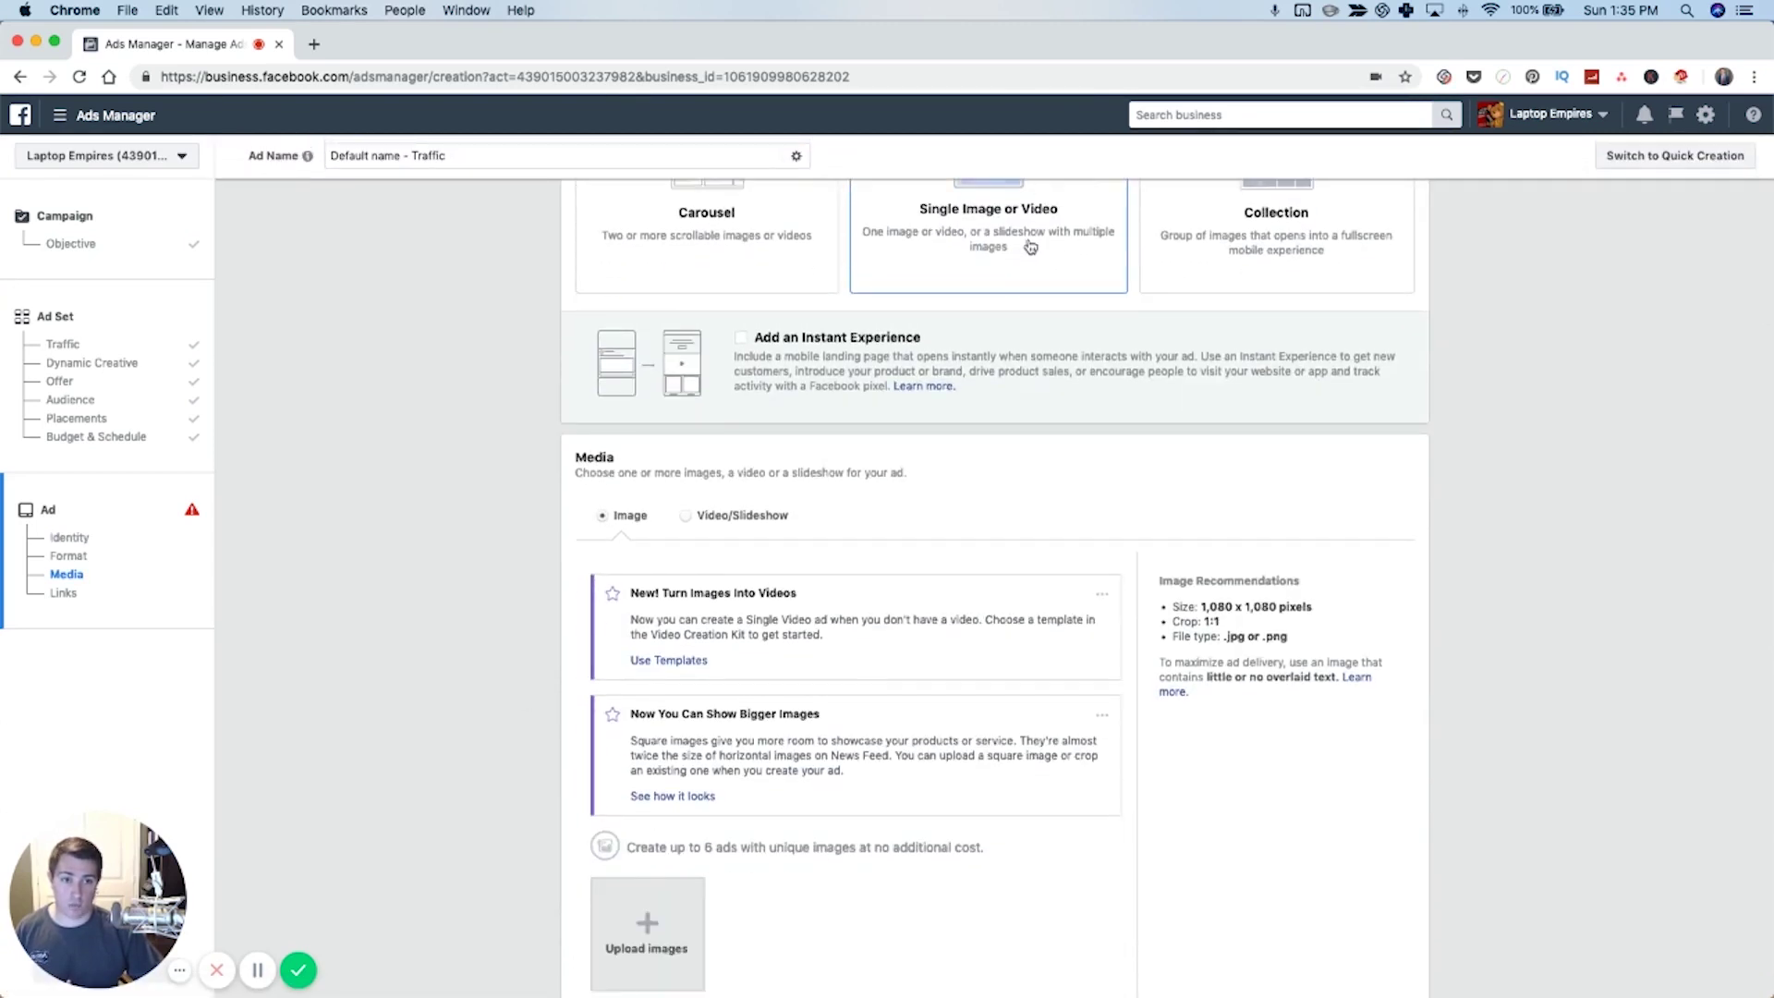
pyautogui.scroll(-2, 681, 813)
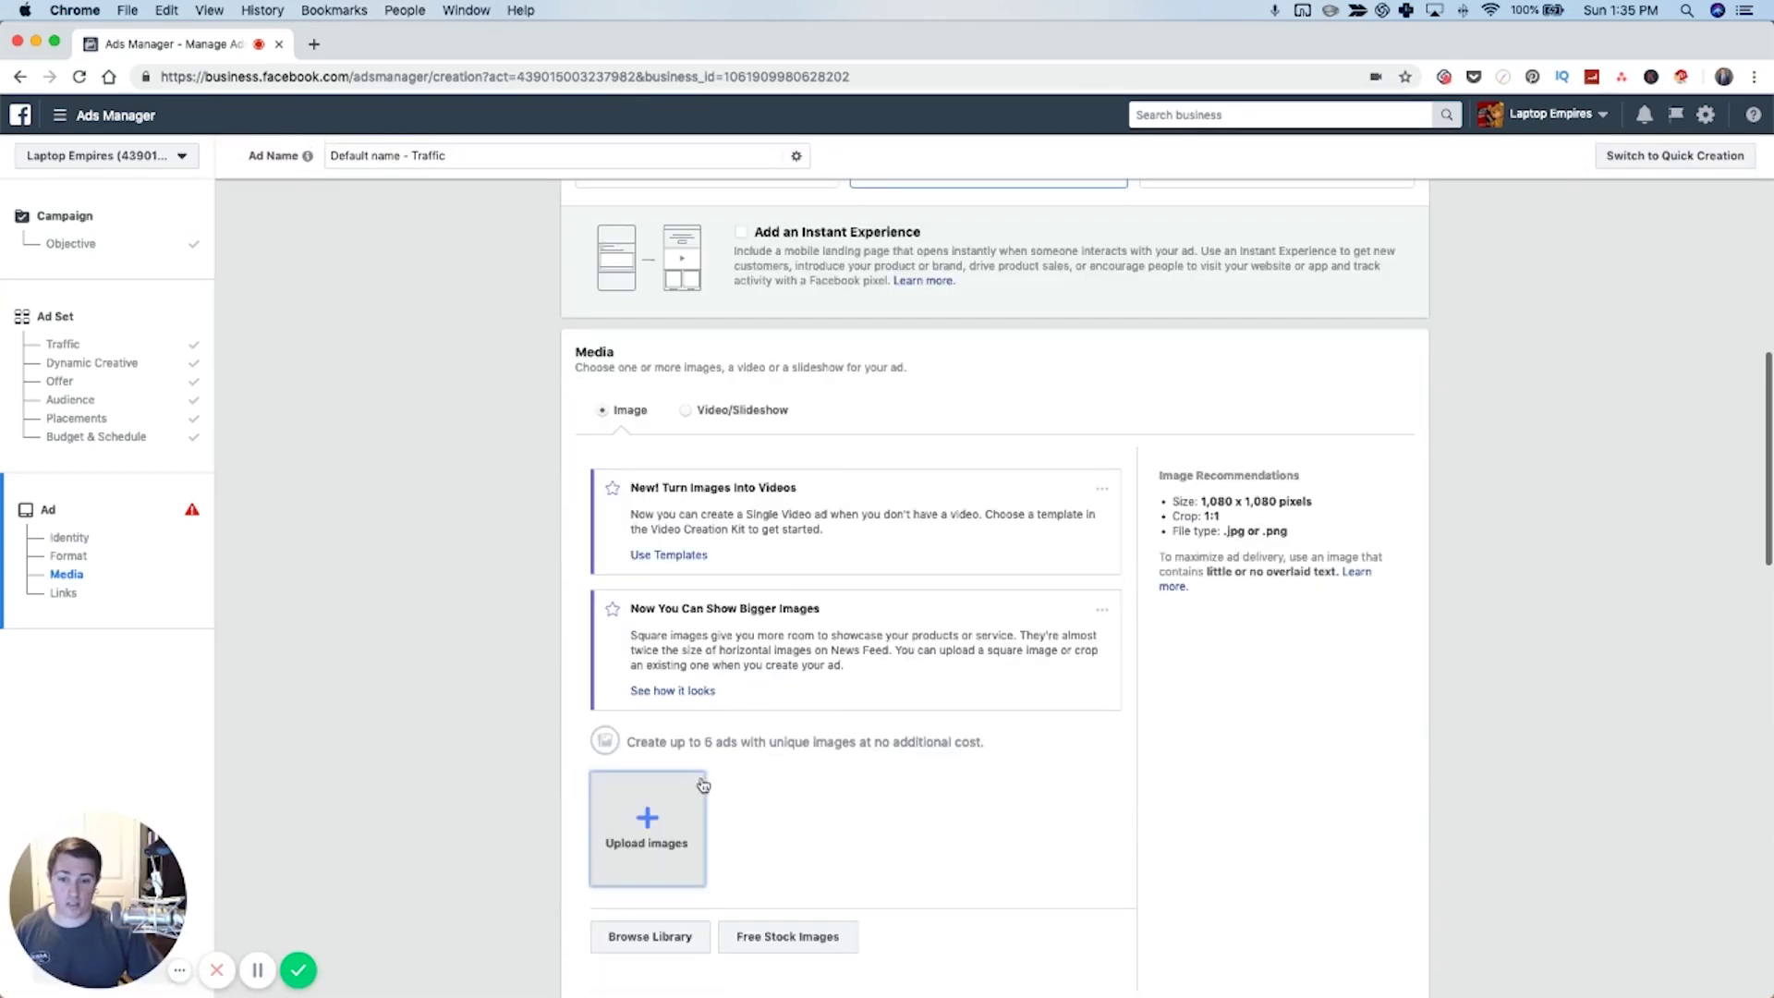
# Choose the 960 × 720 library photo of the man and child as the ad image
pyautogui.click(657, 939)
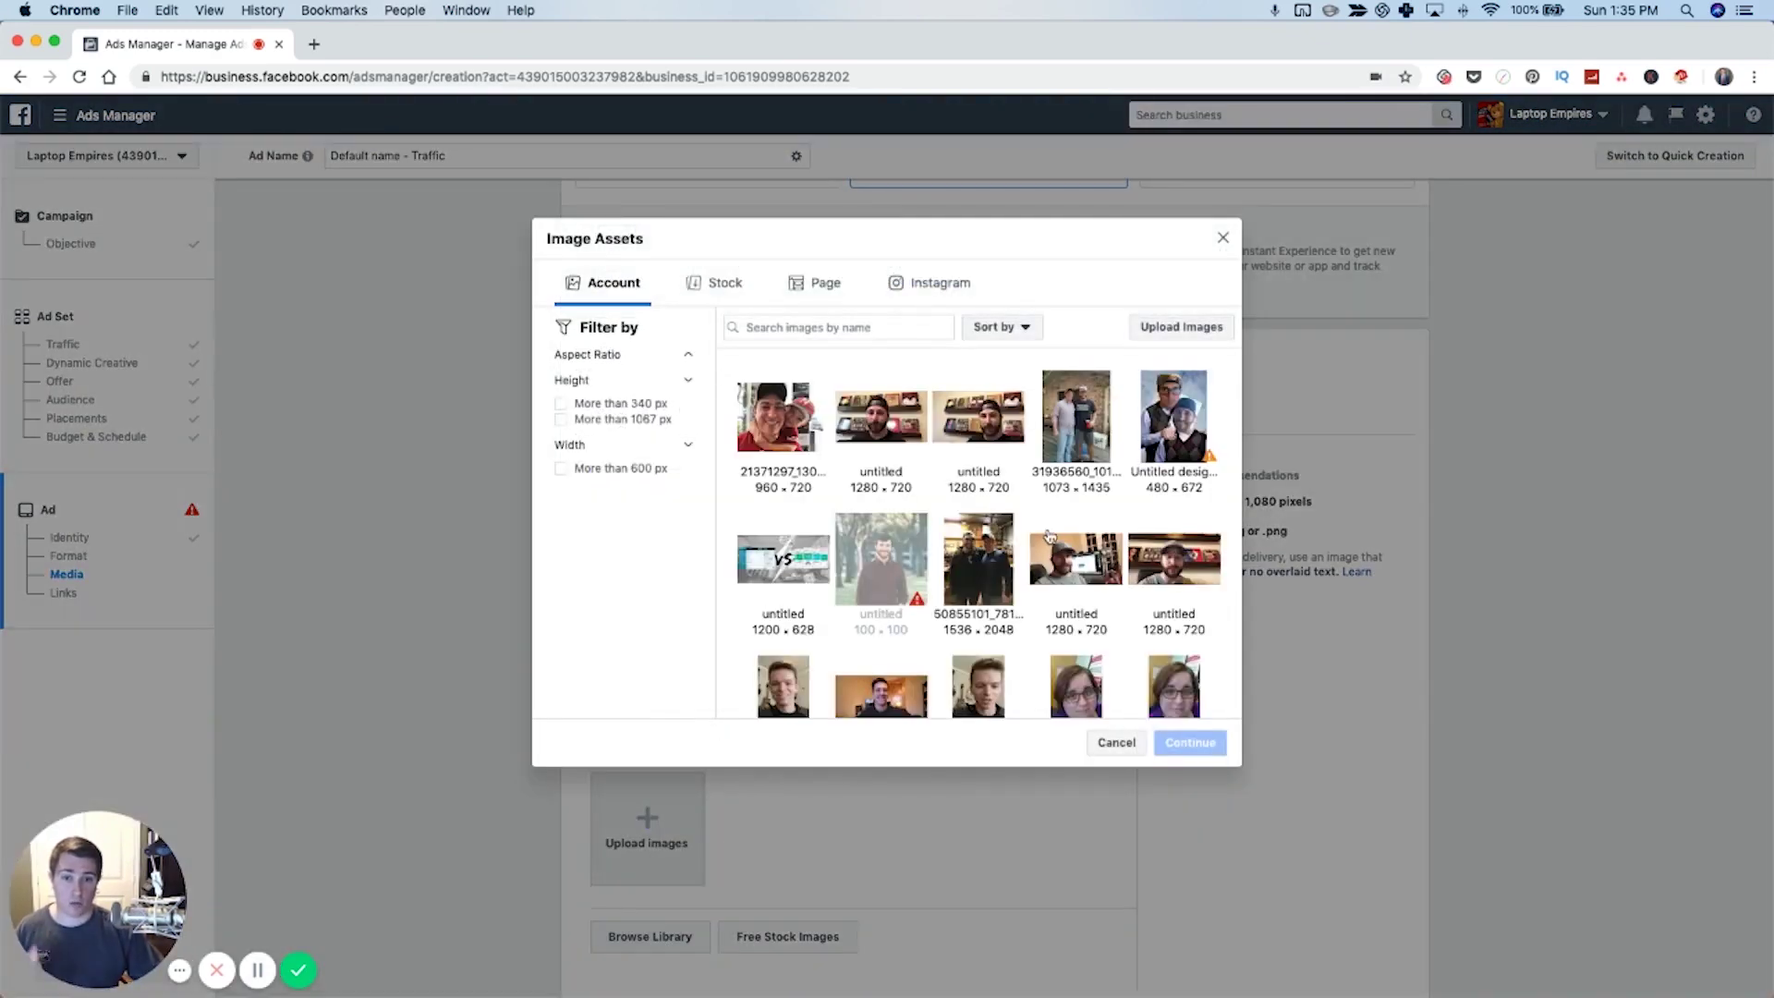
pyautogui.click(784, 440)
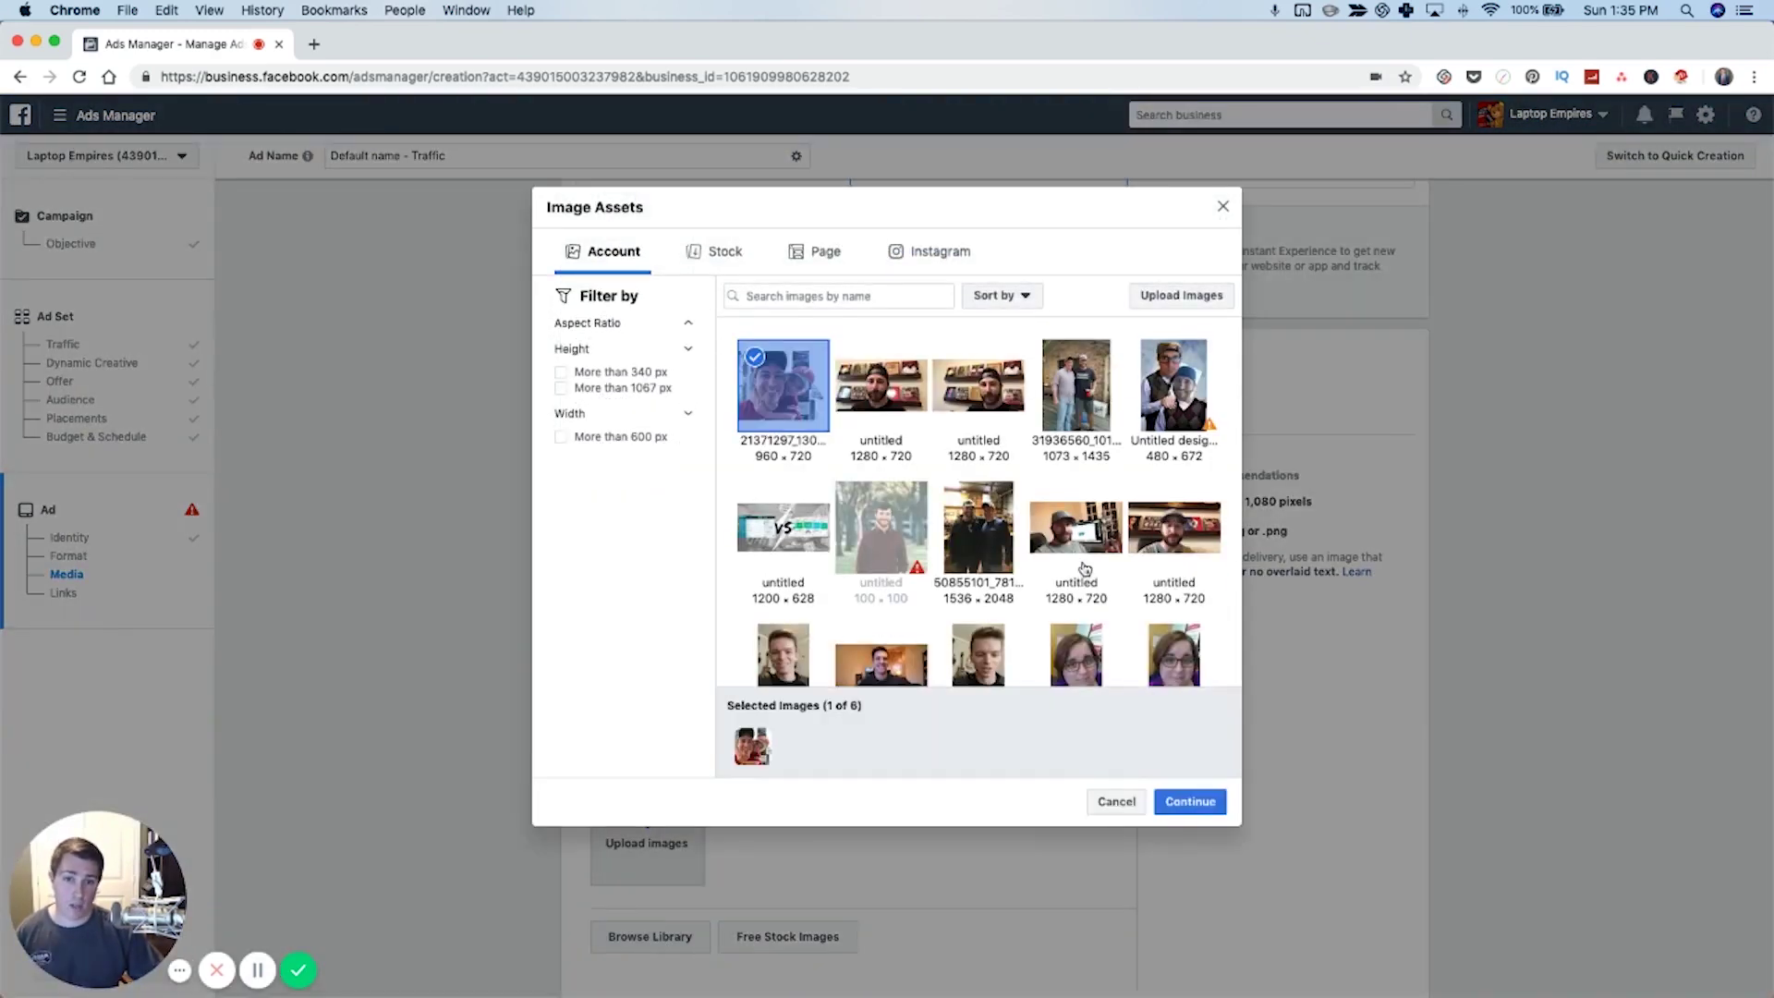
pyautogui.click(1191, 802)
pyautogui.scroll(-4, 1113, 839)
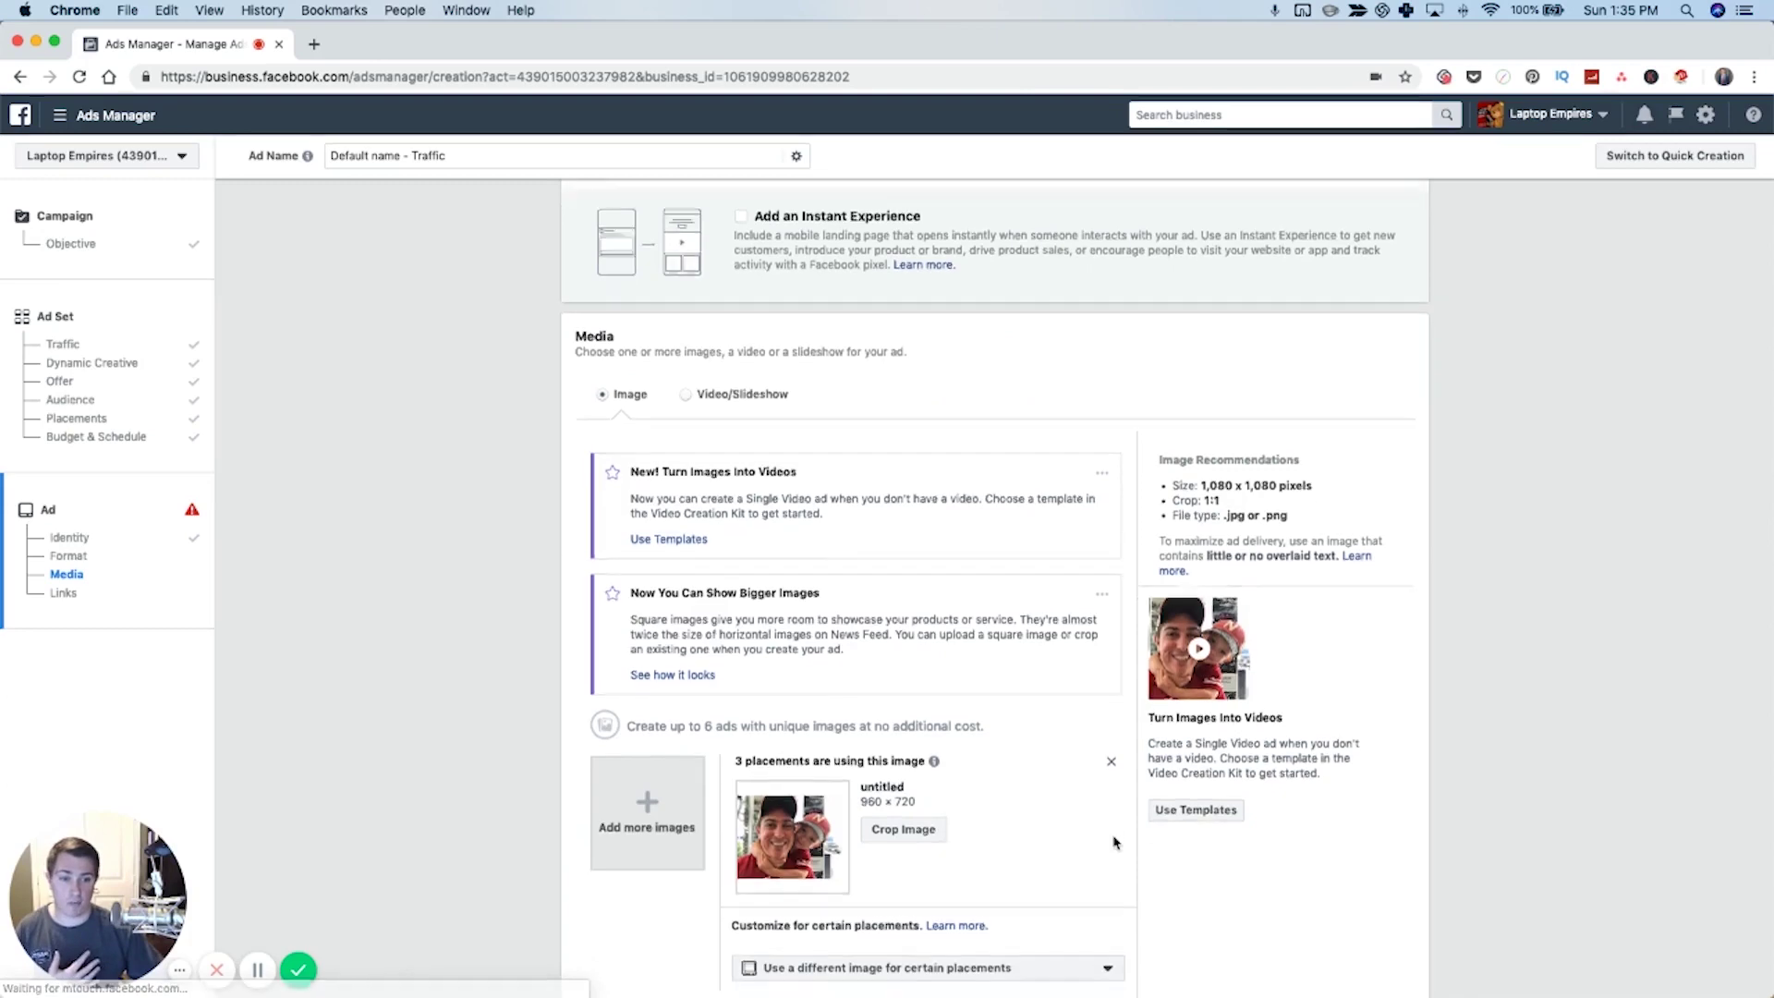
pyautogui.scroll(-5, 1113, 841)
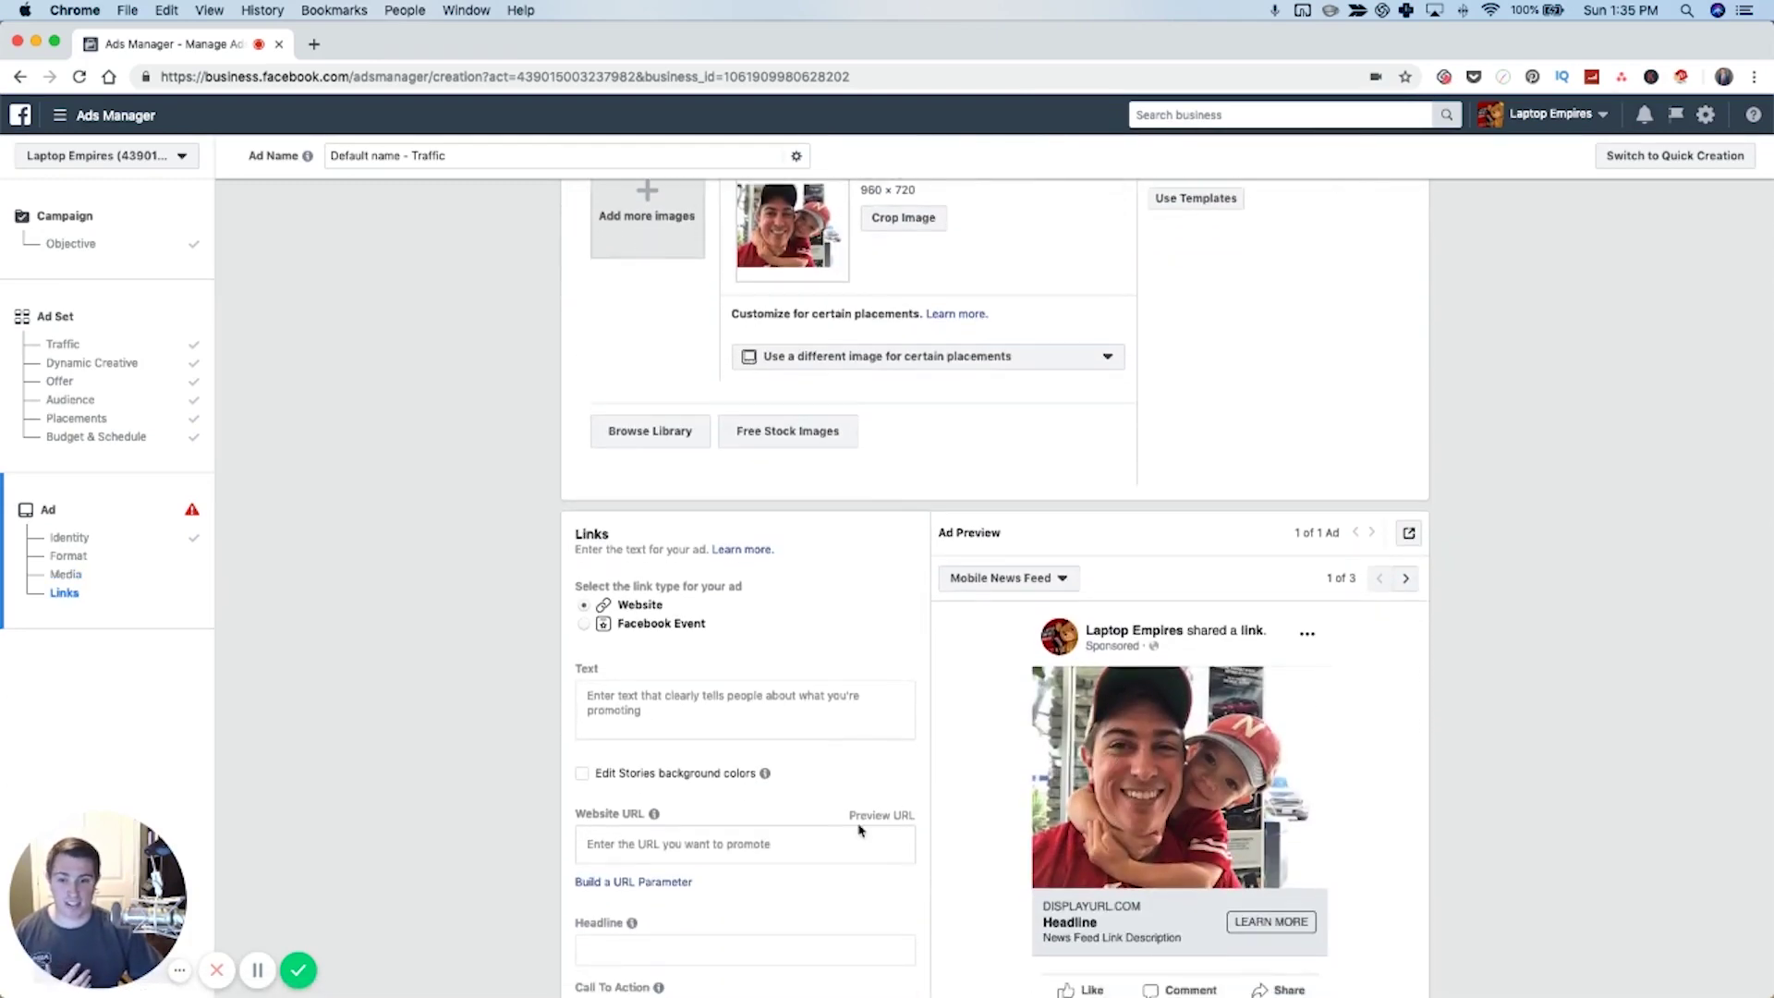
pyautogui.scroll(-3, 859, 830)
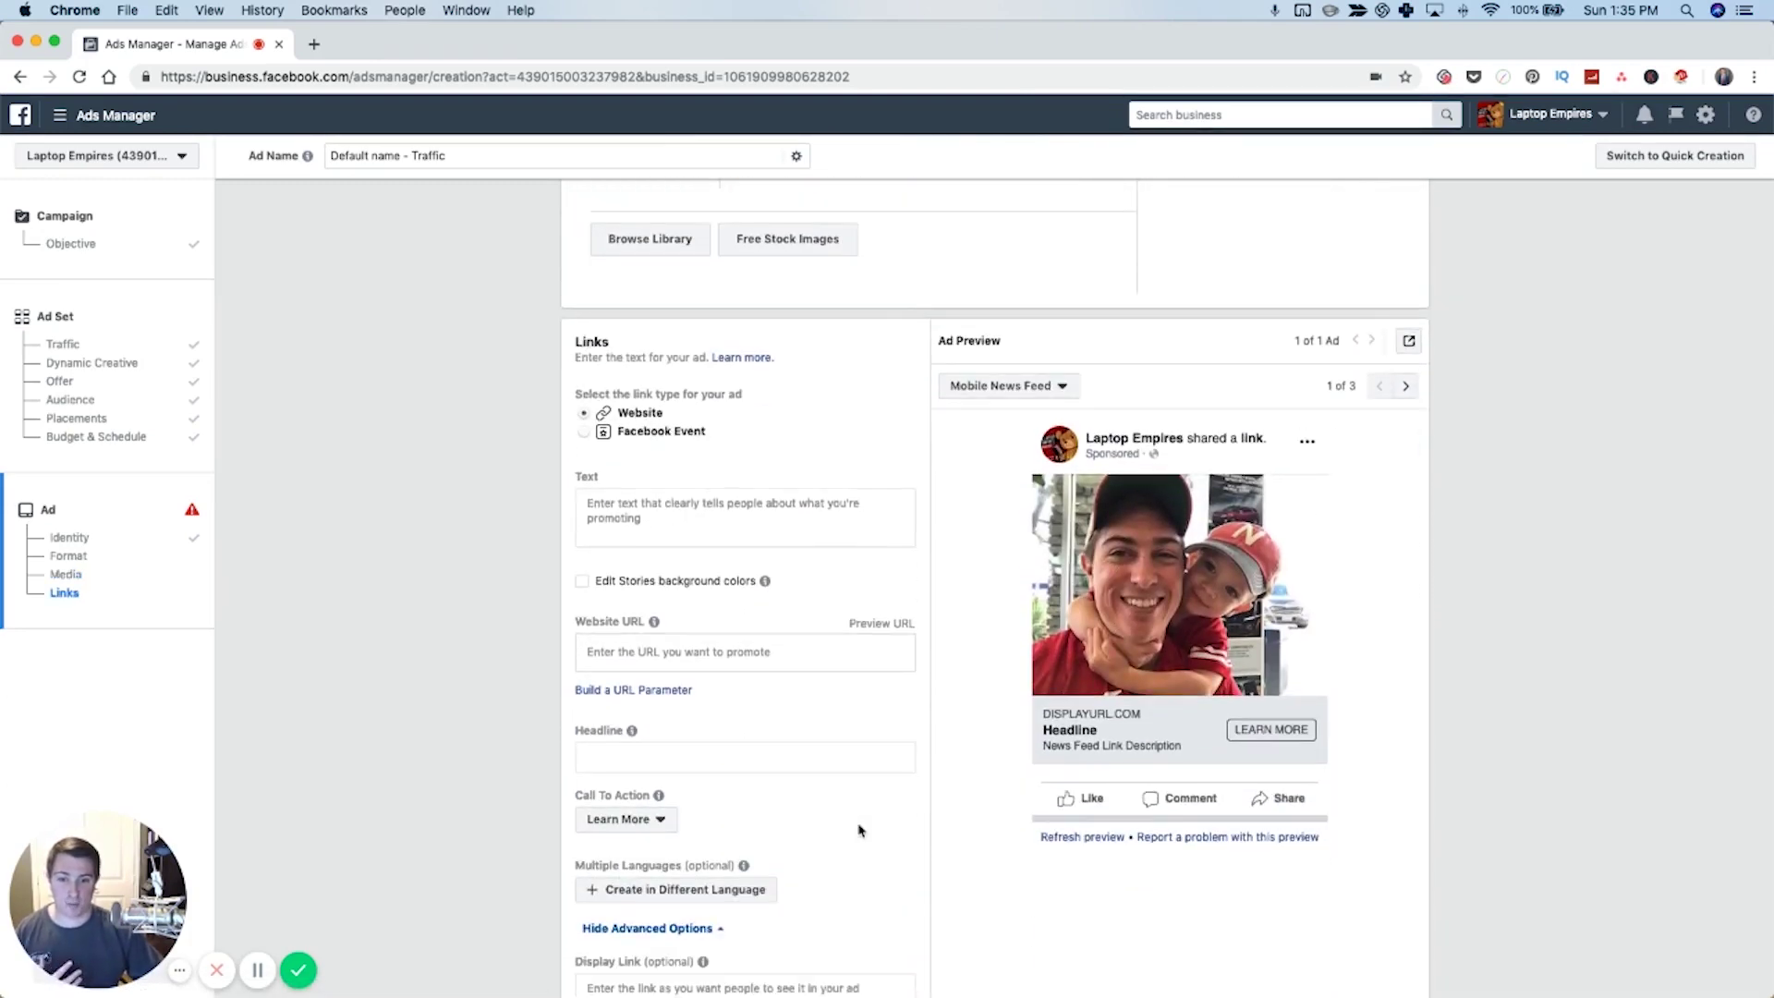
# Paste the laptopempires.com stay-at-home-dad blog post URL as the Website URL
pyautogui.click(693, 506)
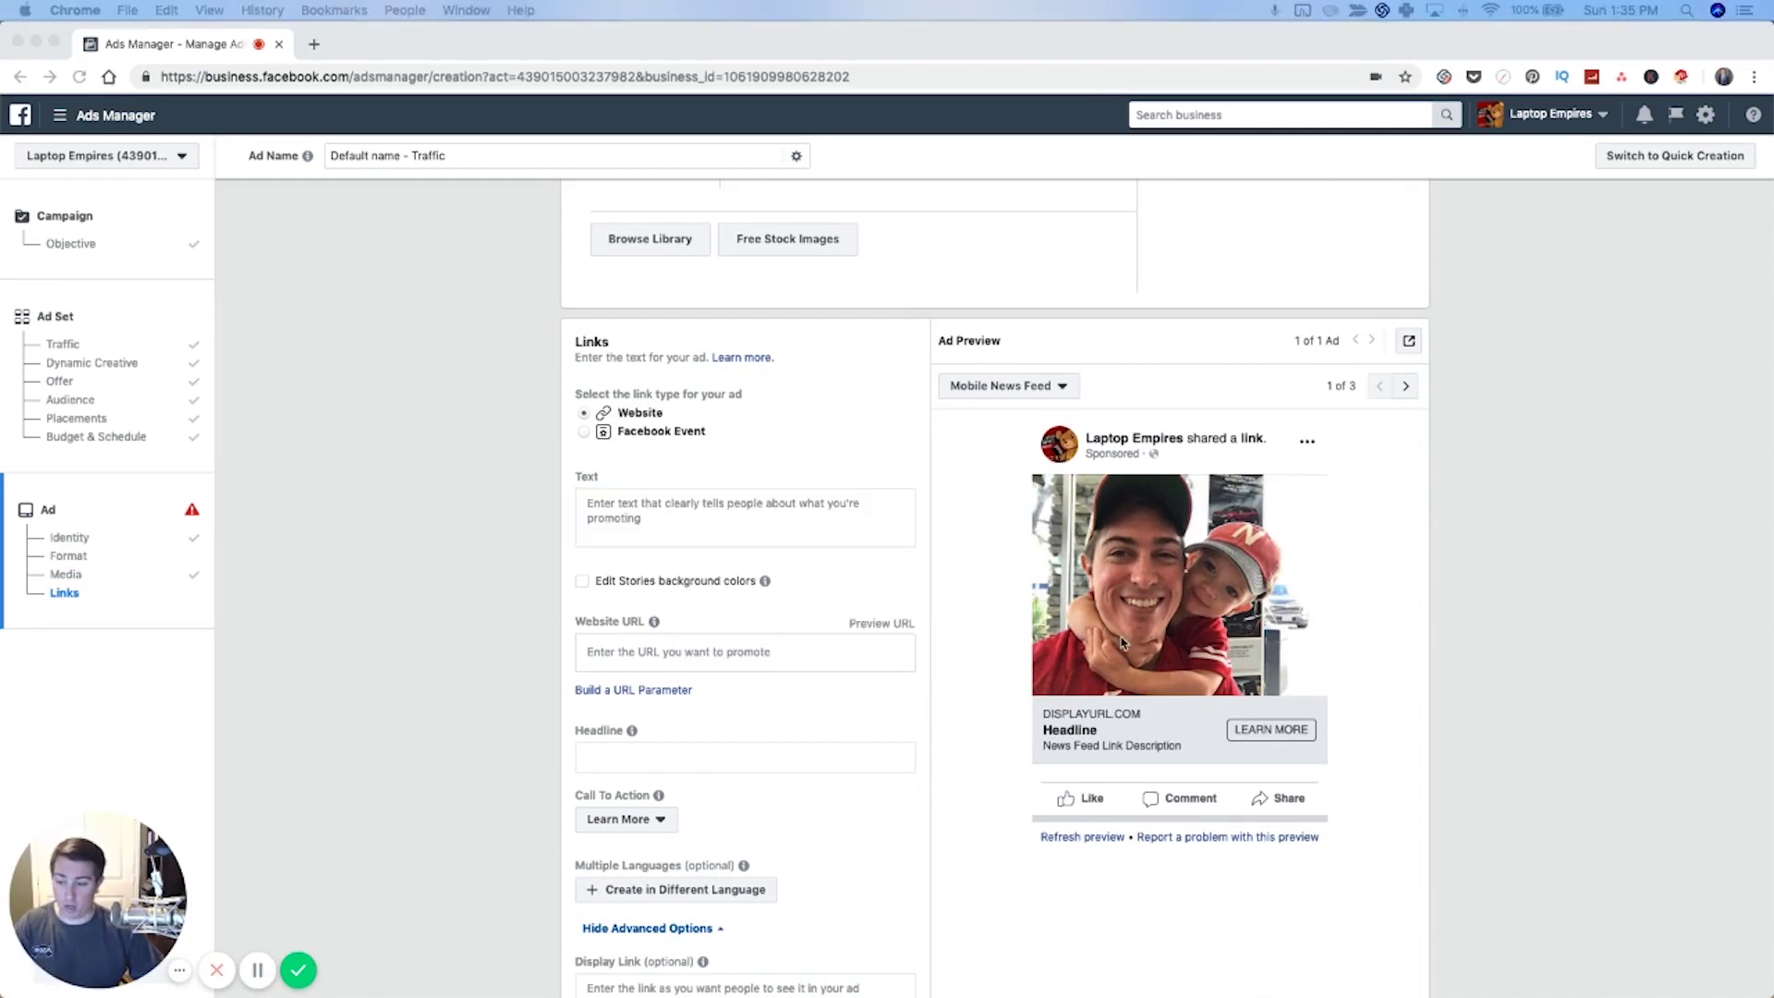
pyautogui.click(658, 665)
pyautogui.click(658, 665)
pyautogui.press('super+v')
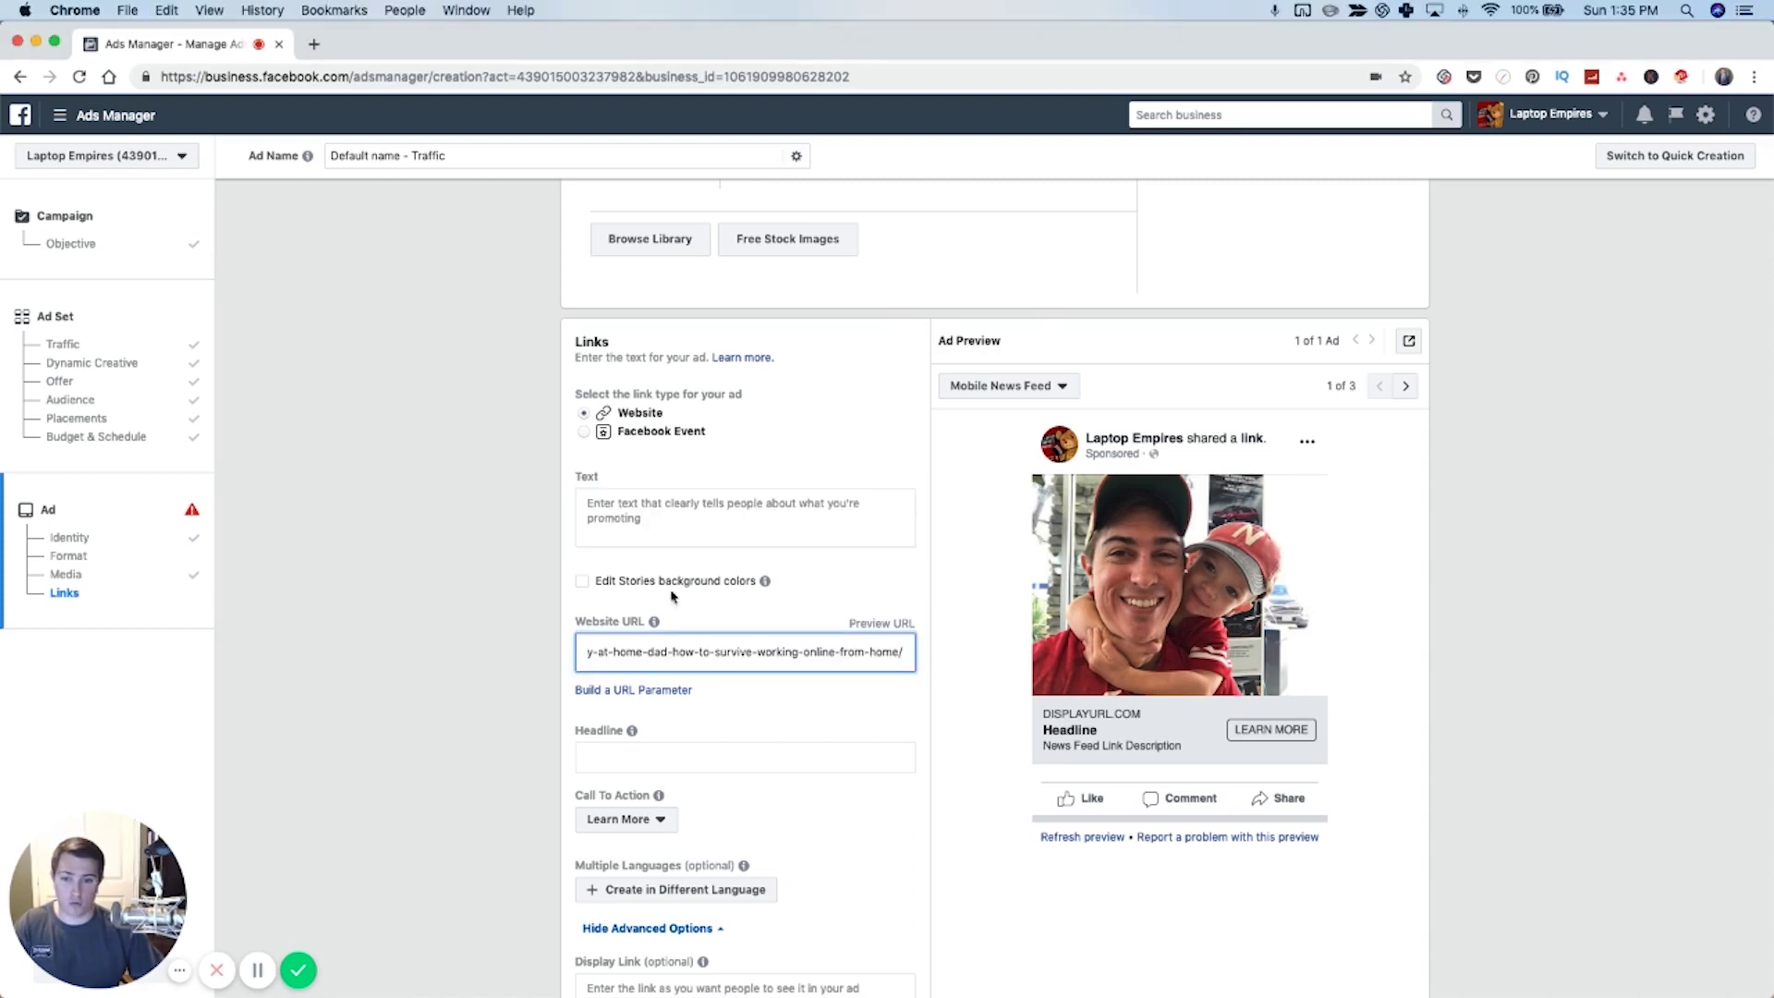
# Replace the primary text with 'What it's like to own an online business...'
pyautogui.click(624, 501)
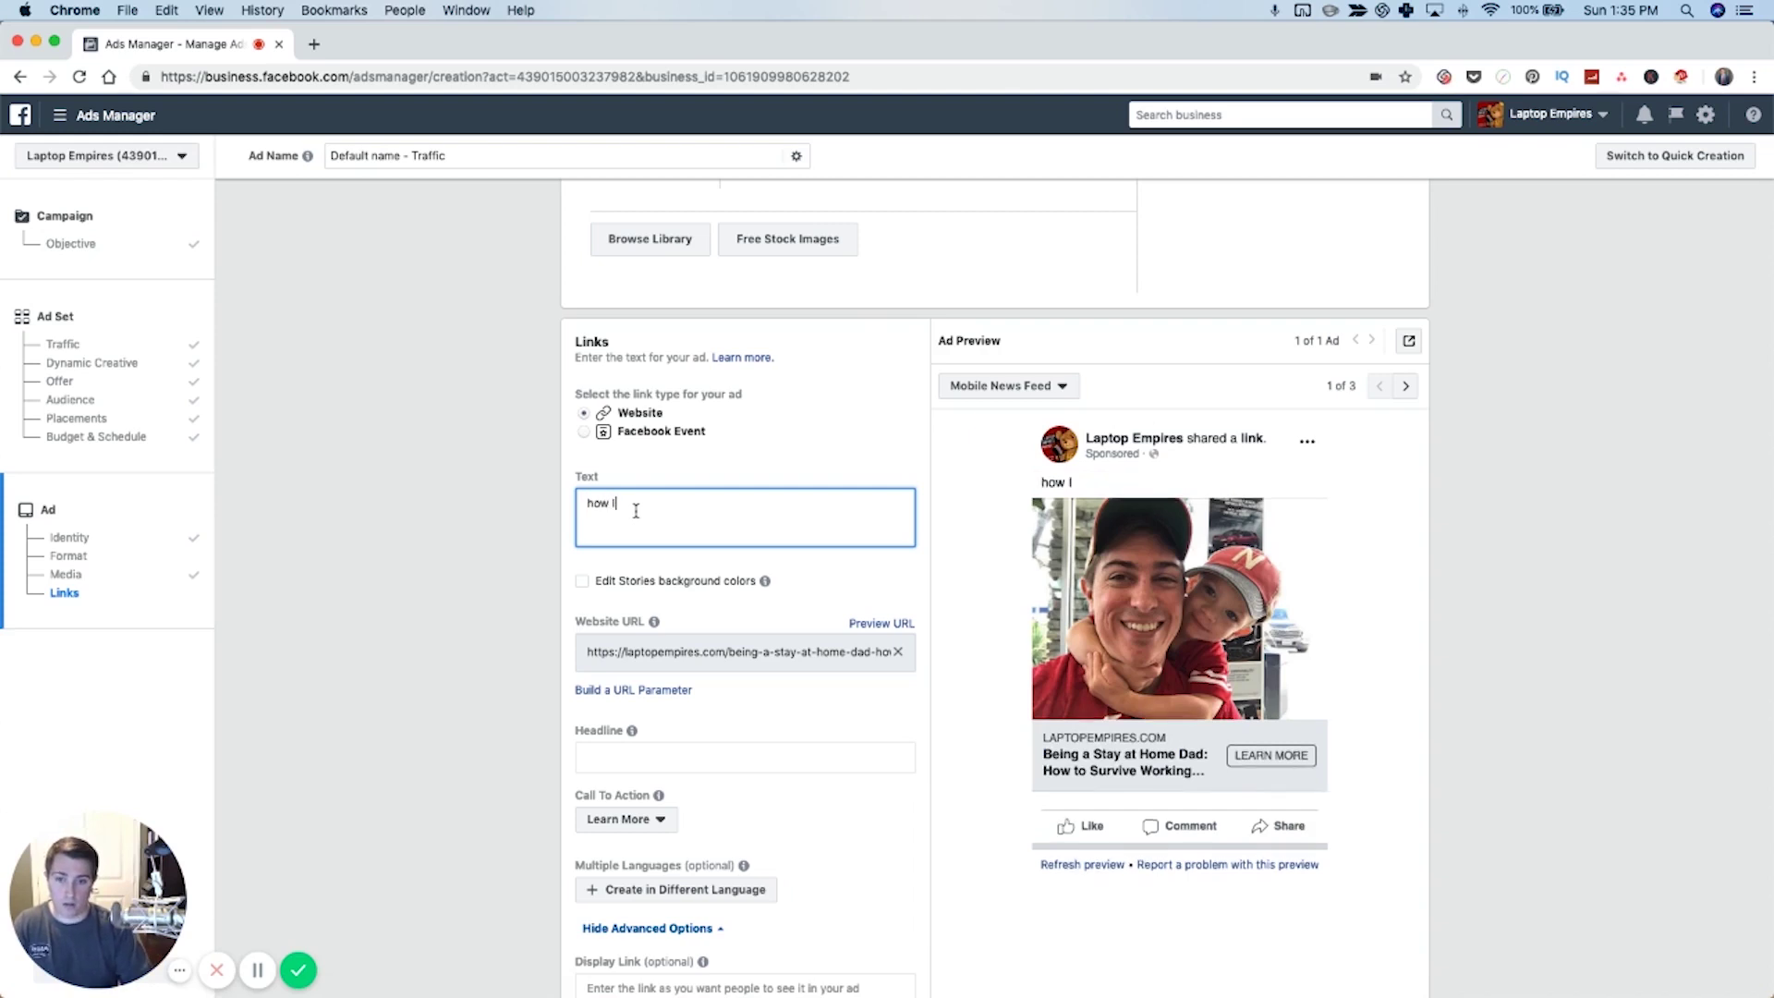
pyautogui.press('BackSpace')
pyautogui.press('BackSpace')
pyautogui.press('BackSpace')
pyautogui.press('BackSpace')
pyautogui.press('BackSpace')
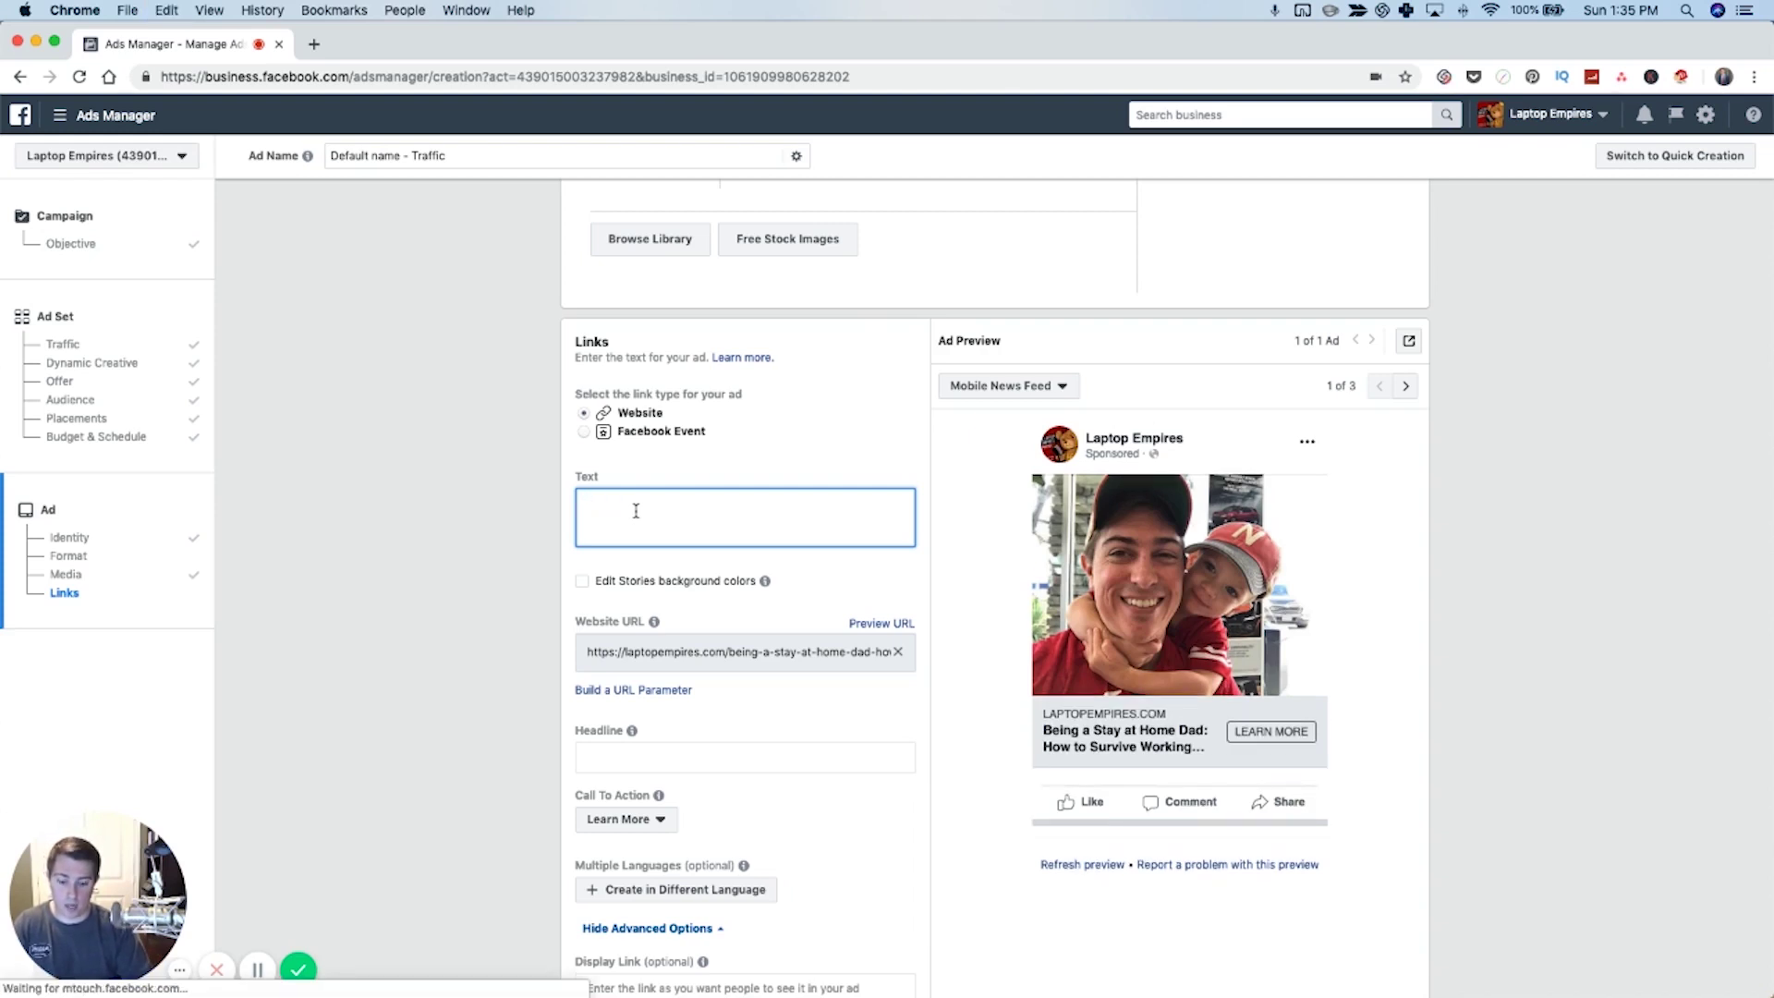
pyautogui.write('Waht')
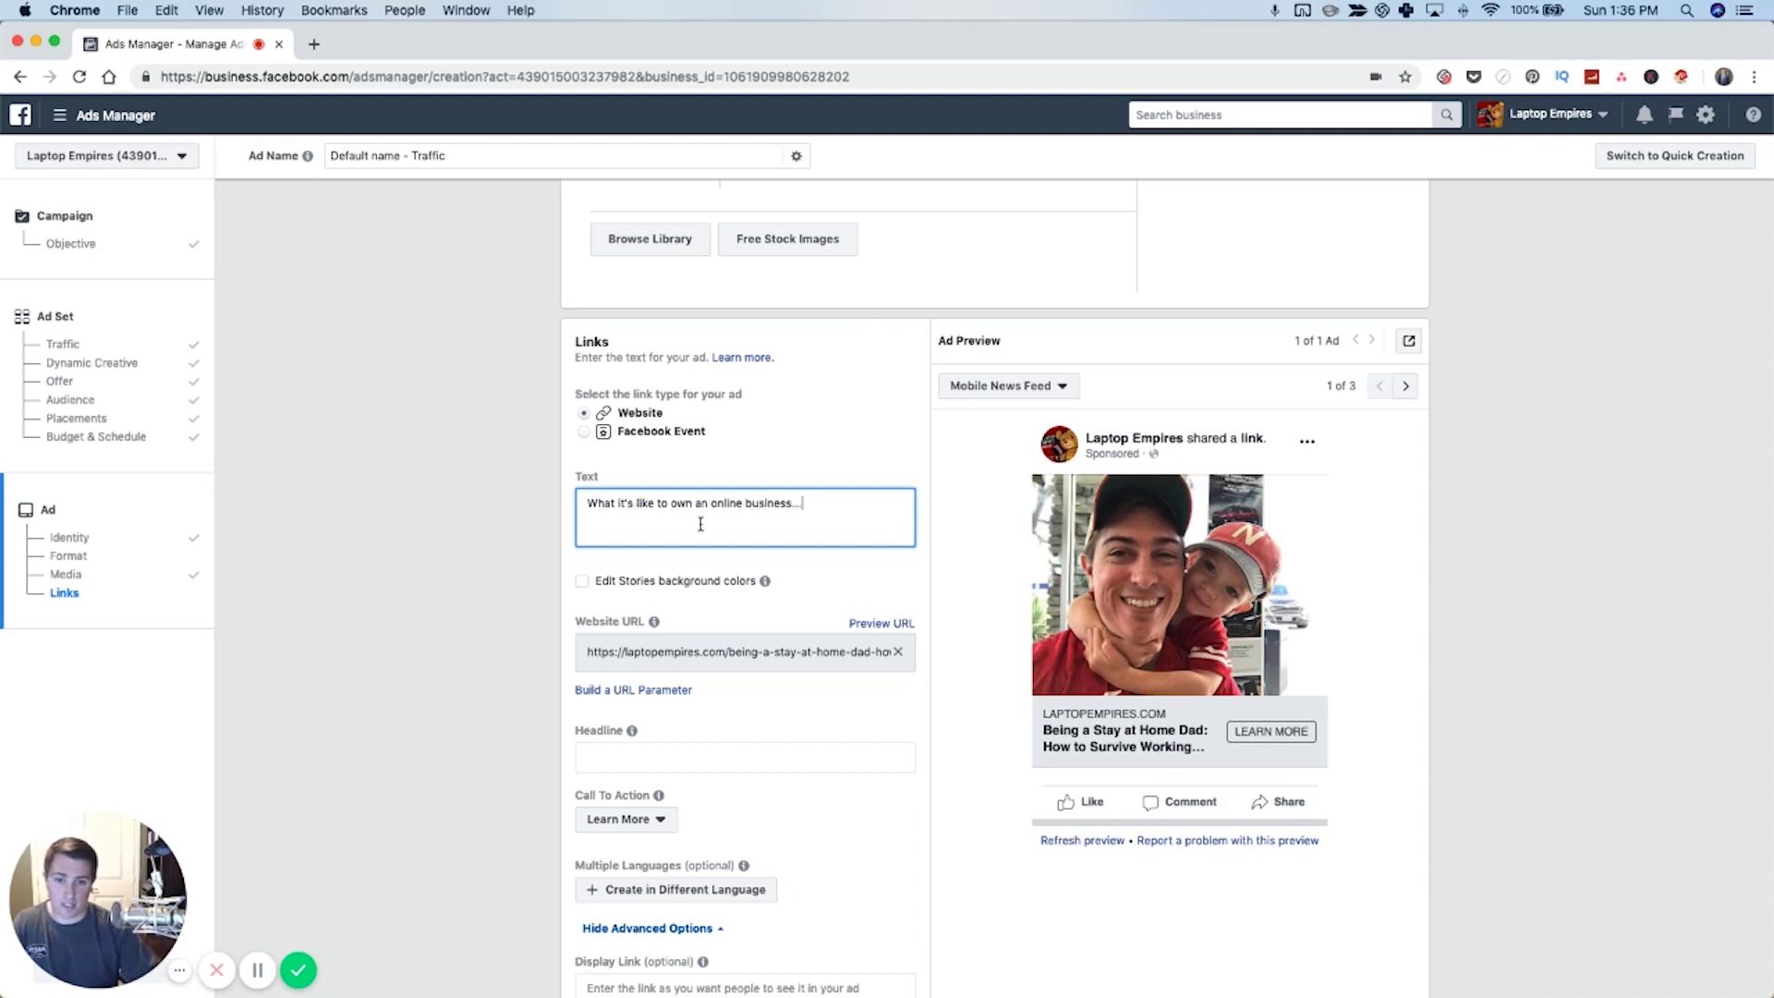
pyautogui.click(670, 757)
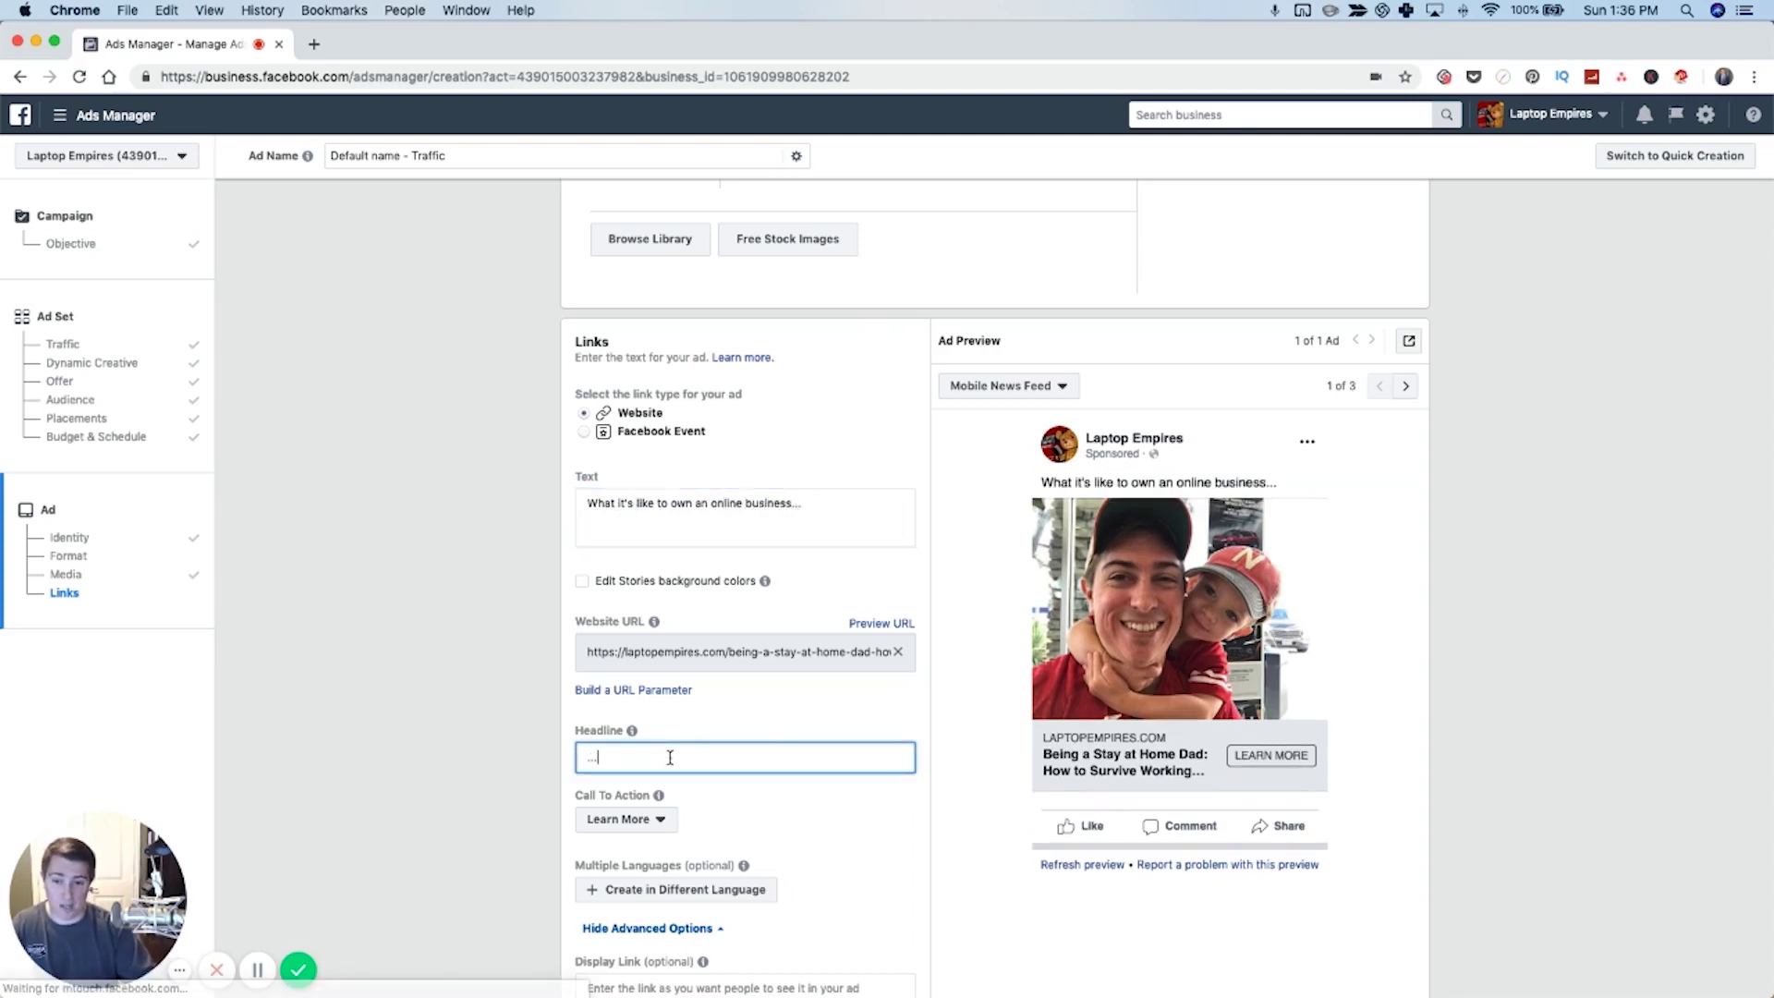
# Enter the headline '...as a Stay-At-Home Dad' and set Call To Action to No Button
pyautogui.write('...as a Stay-At-Home Dad')
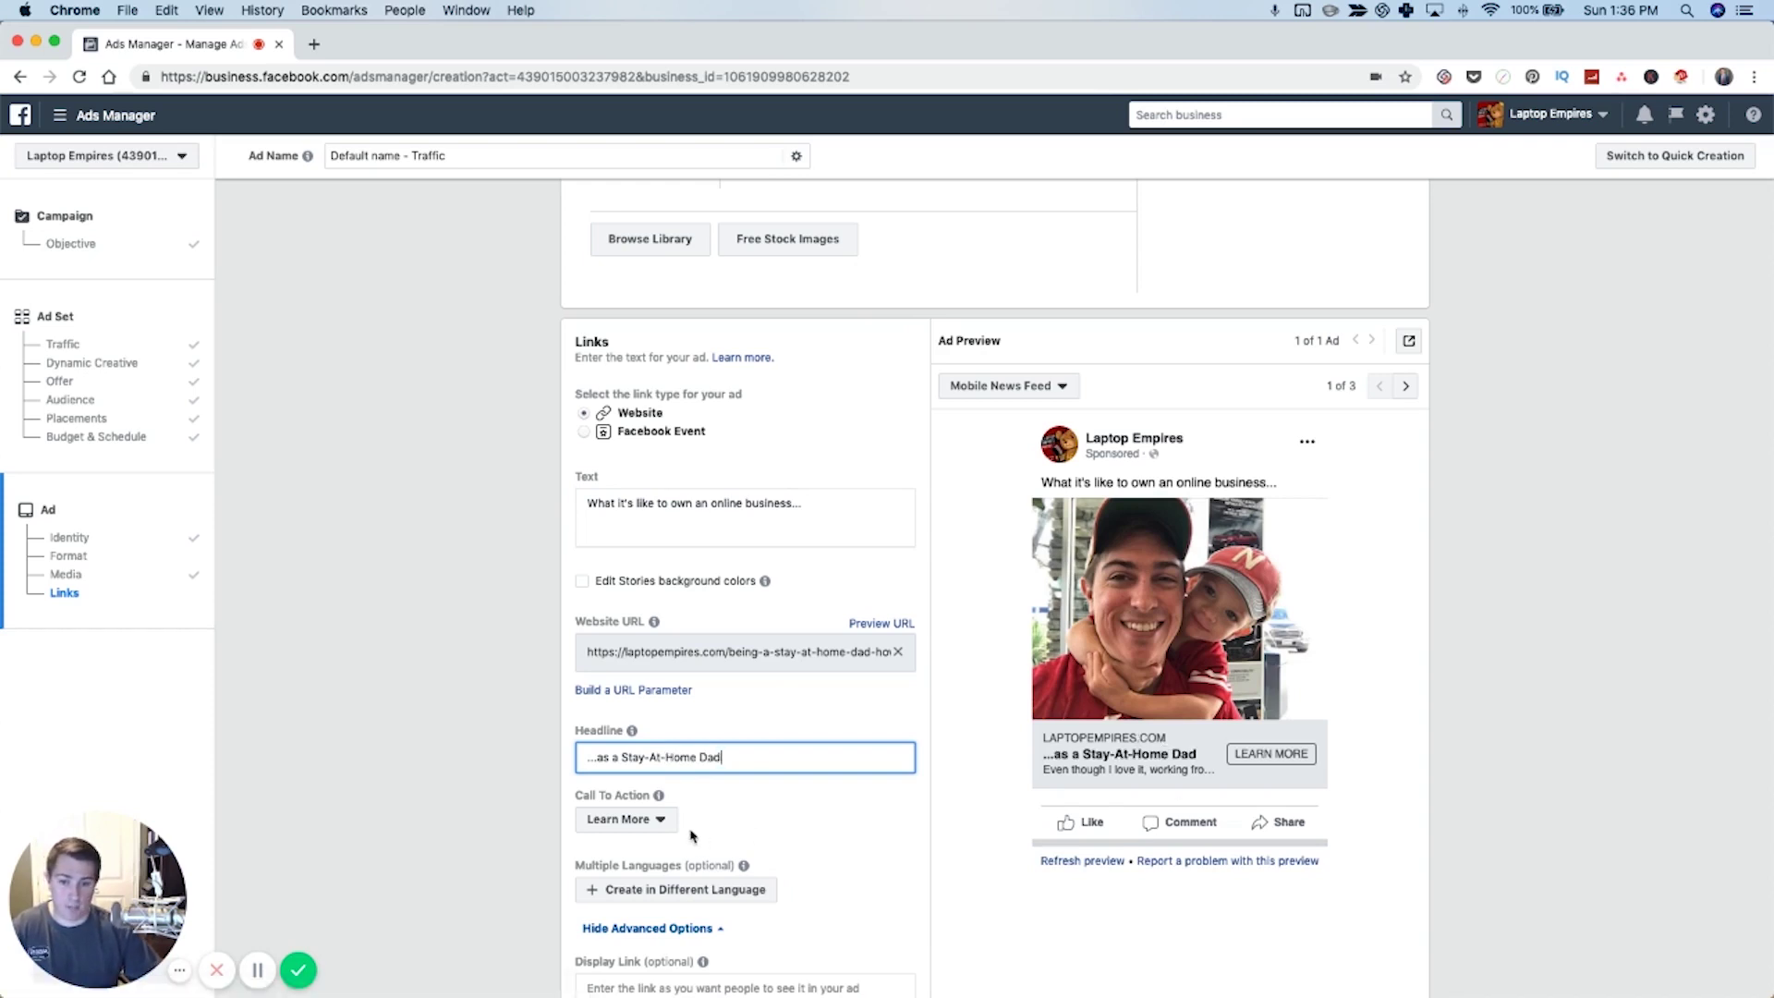
pyautogui.click(647, 819)
pyautogui.click(626, 588)
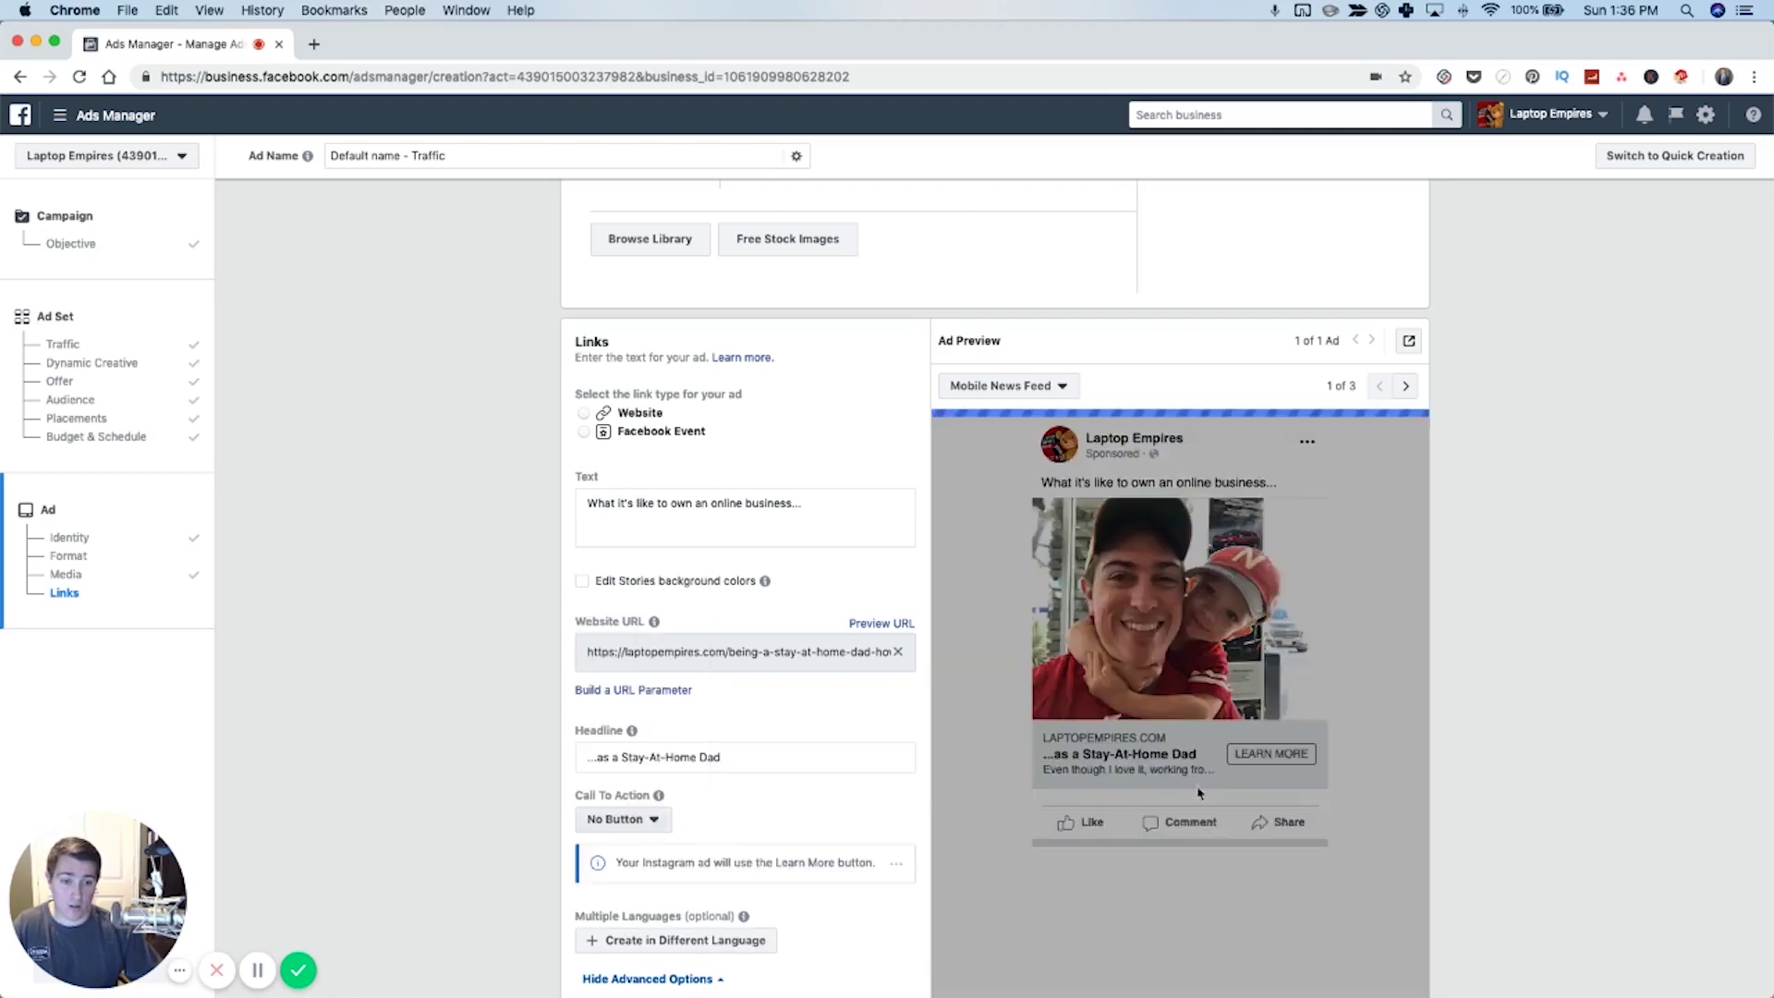
# Enter the link description 'how I make money online as a stay-at-home parent'
pyautogui.scroll(-4, 1204, 765)
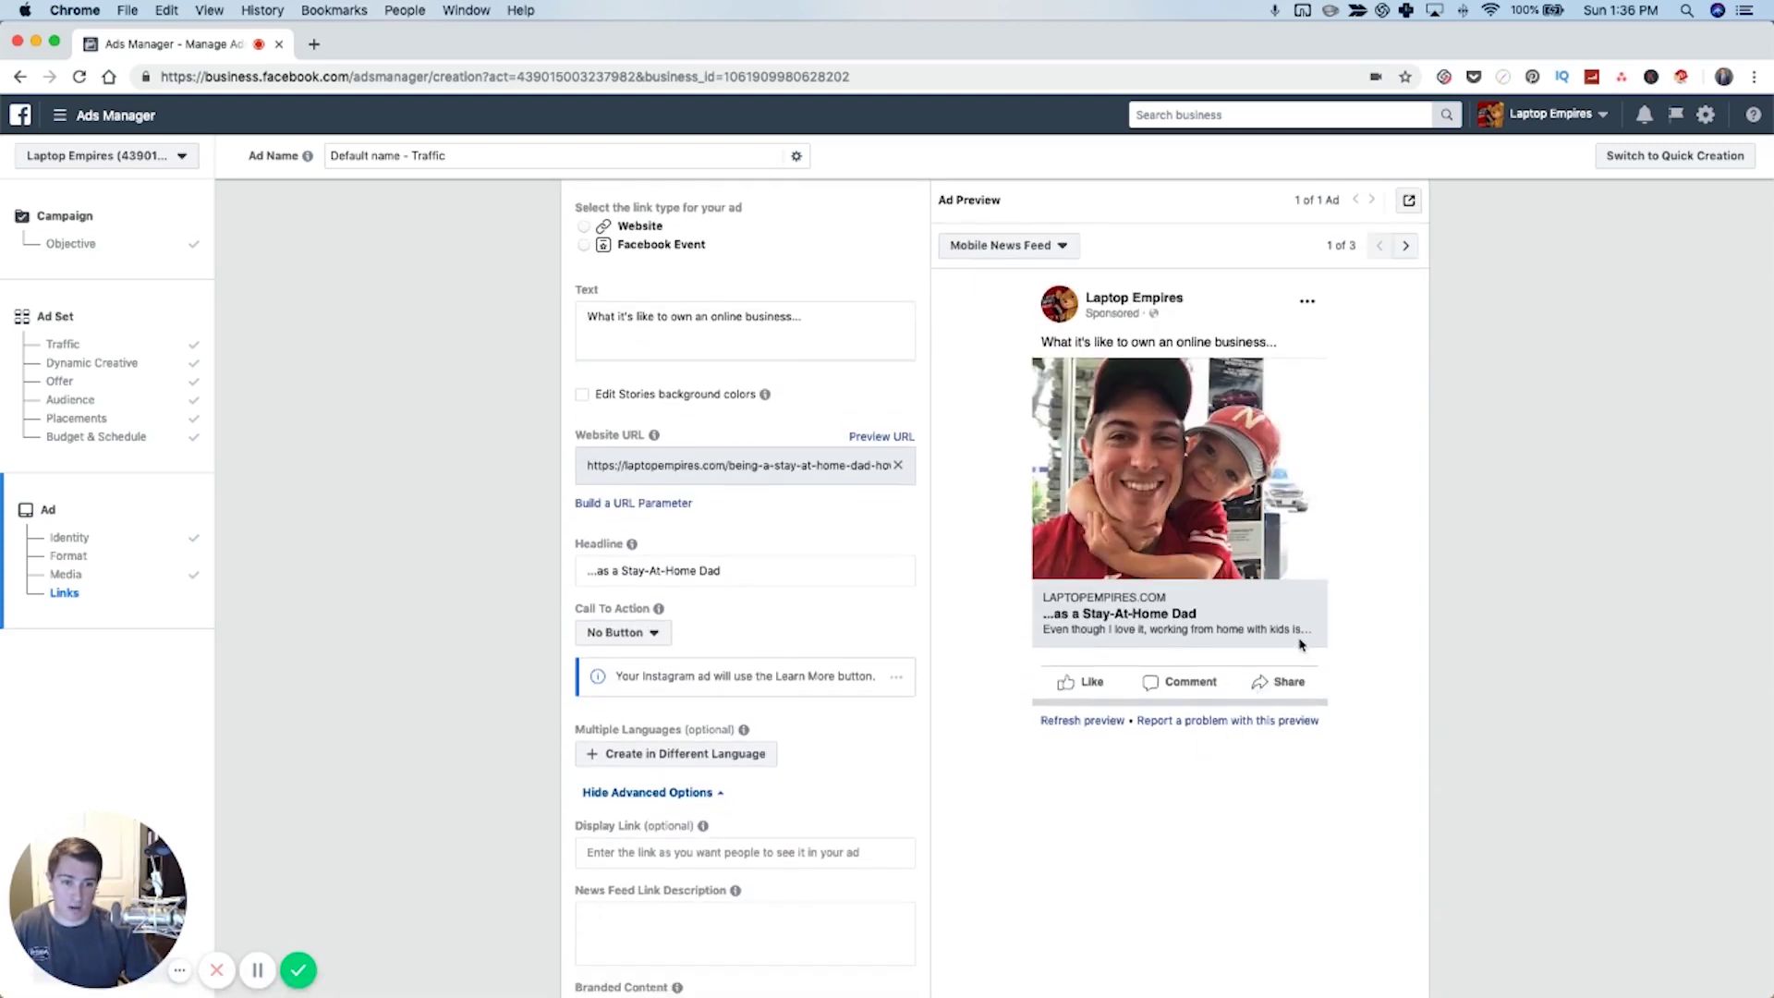
pyautogui.scroll(-4, 713, 766)
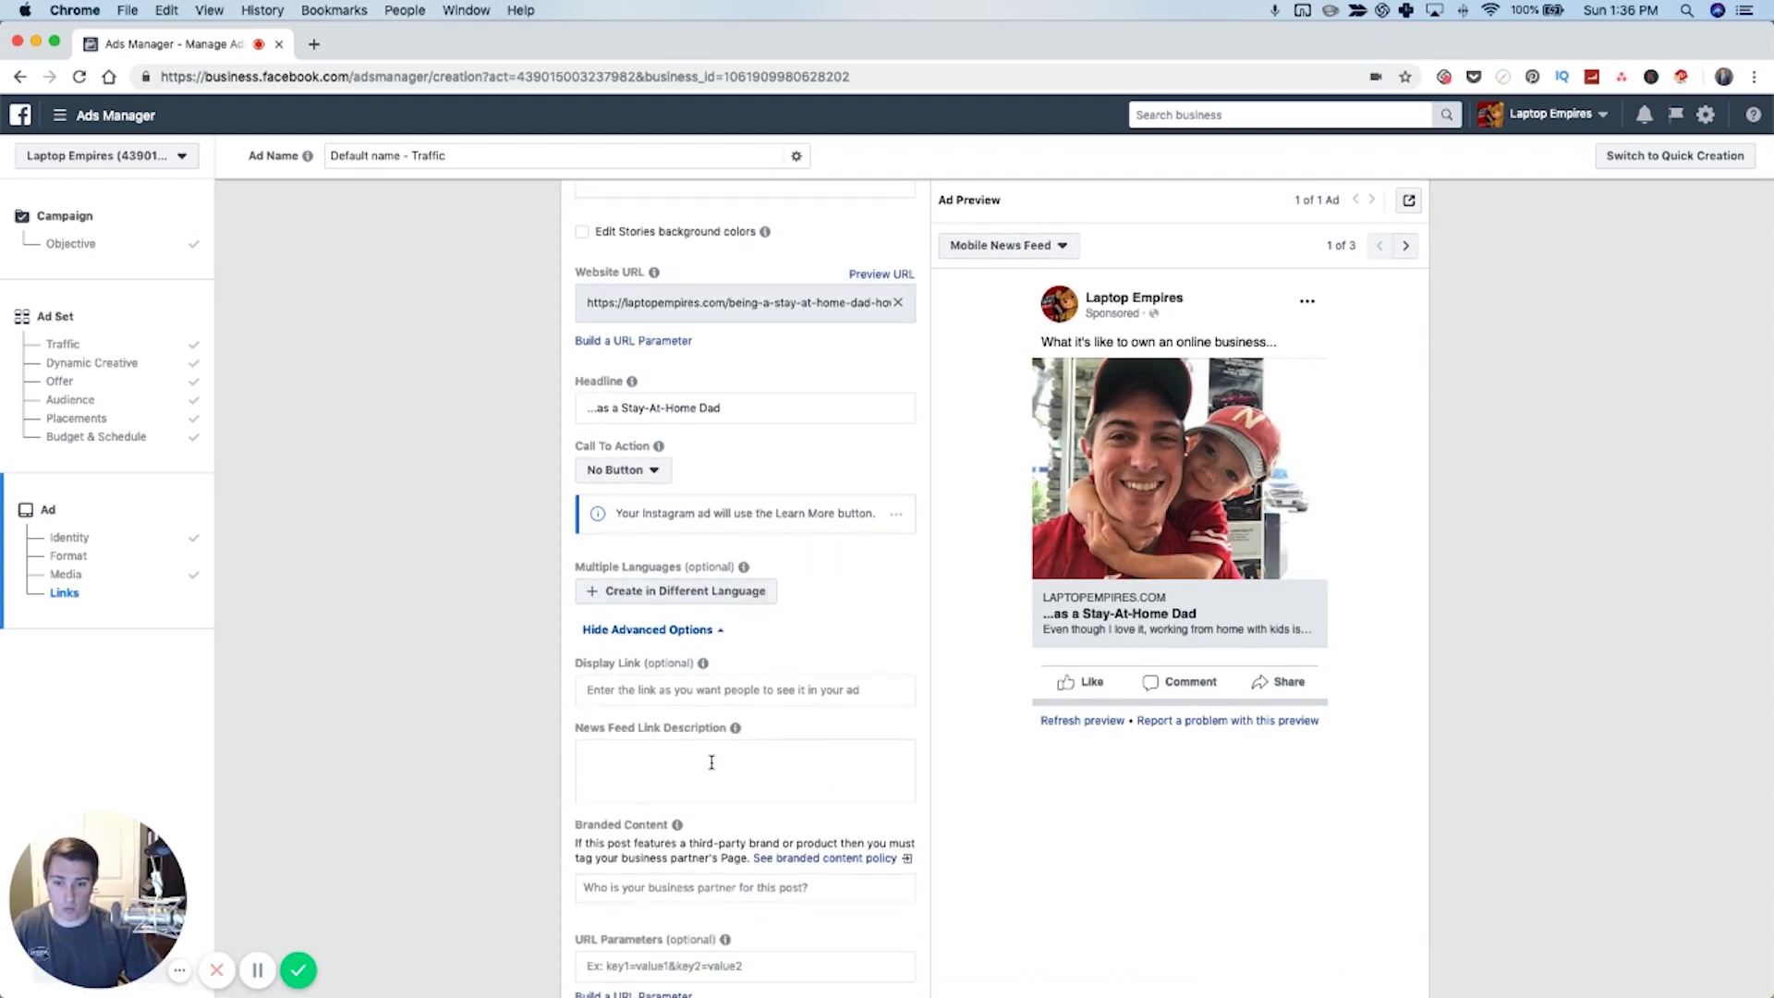
pyautogui.click(622, 764)
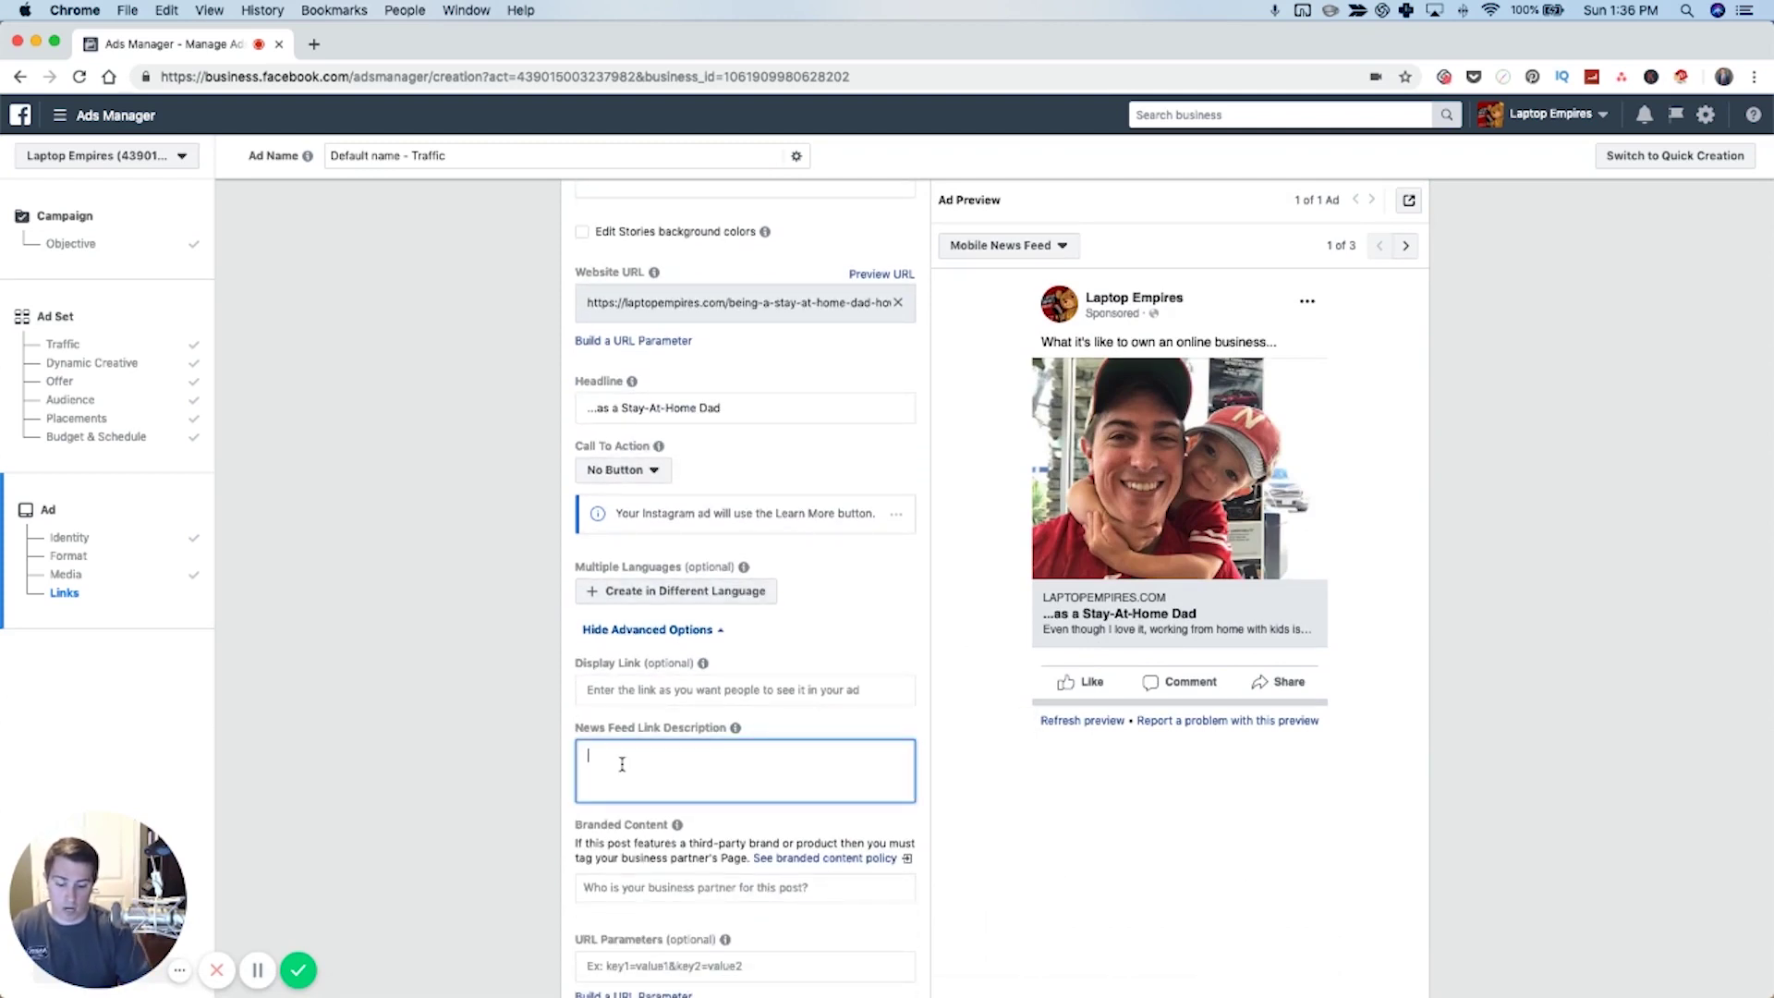
pyautogui.write('how ')
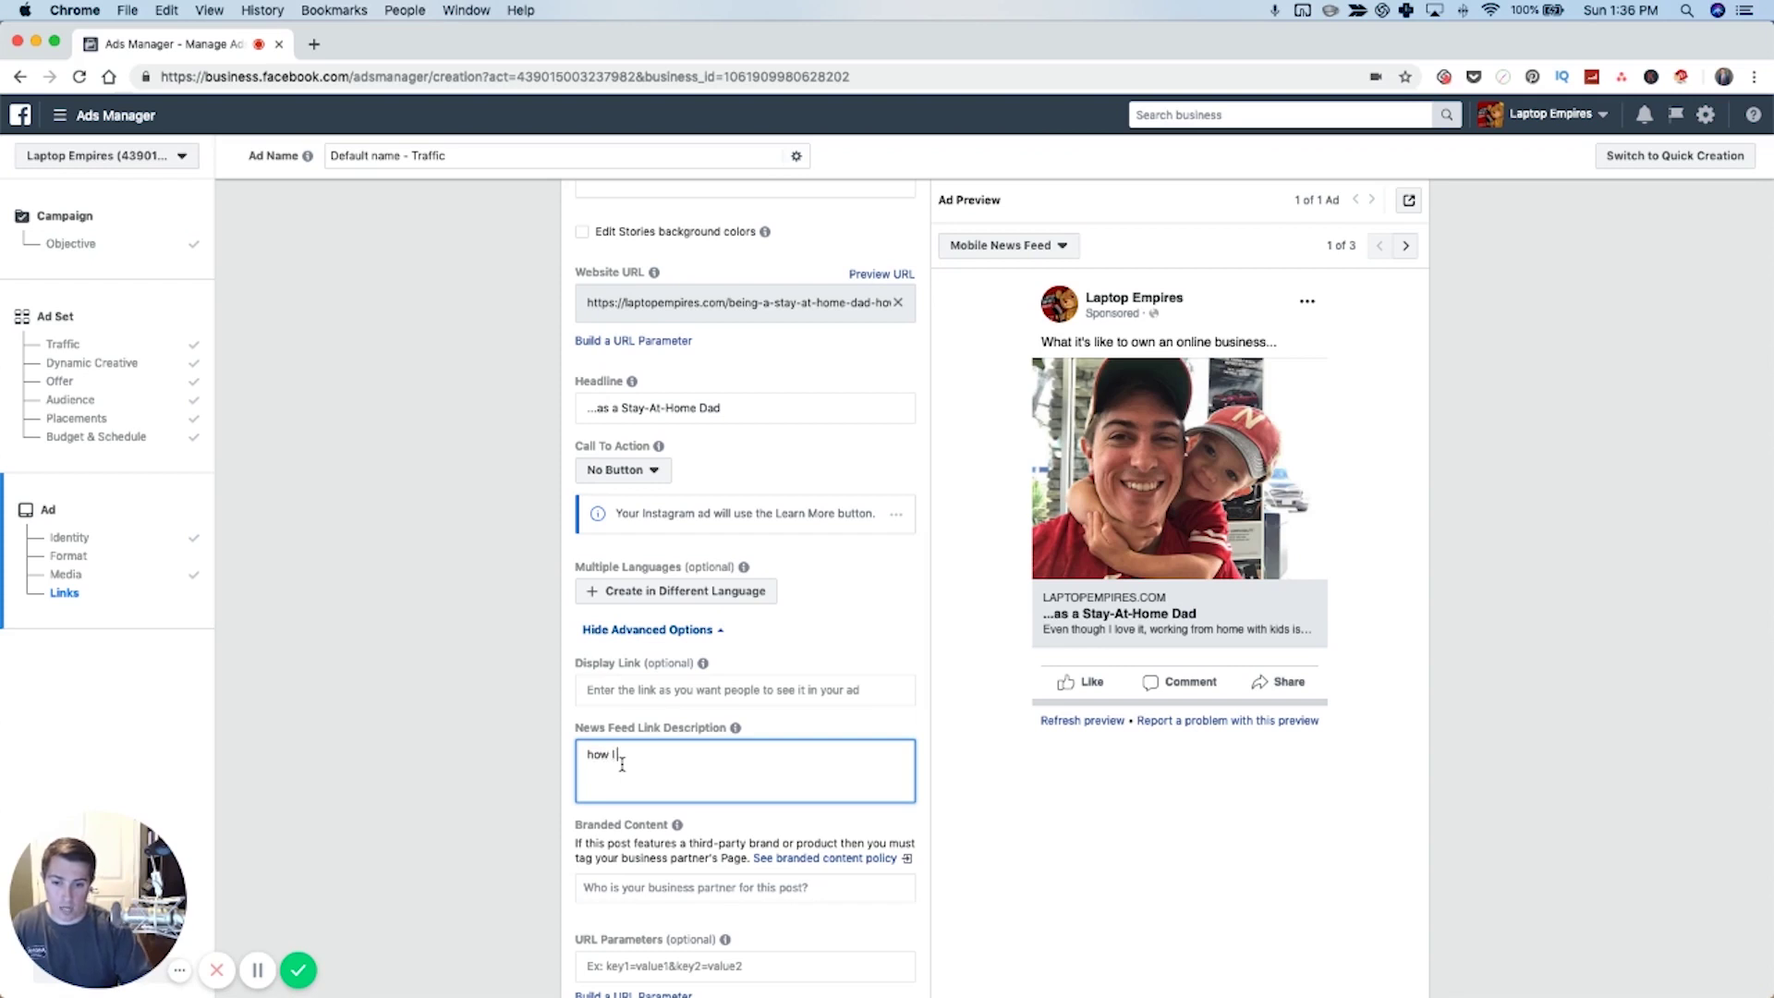
pyautogui.write('I make money from')
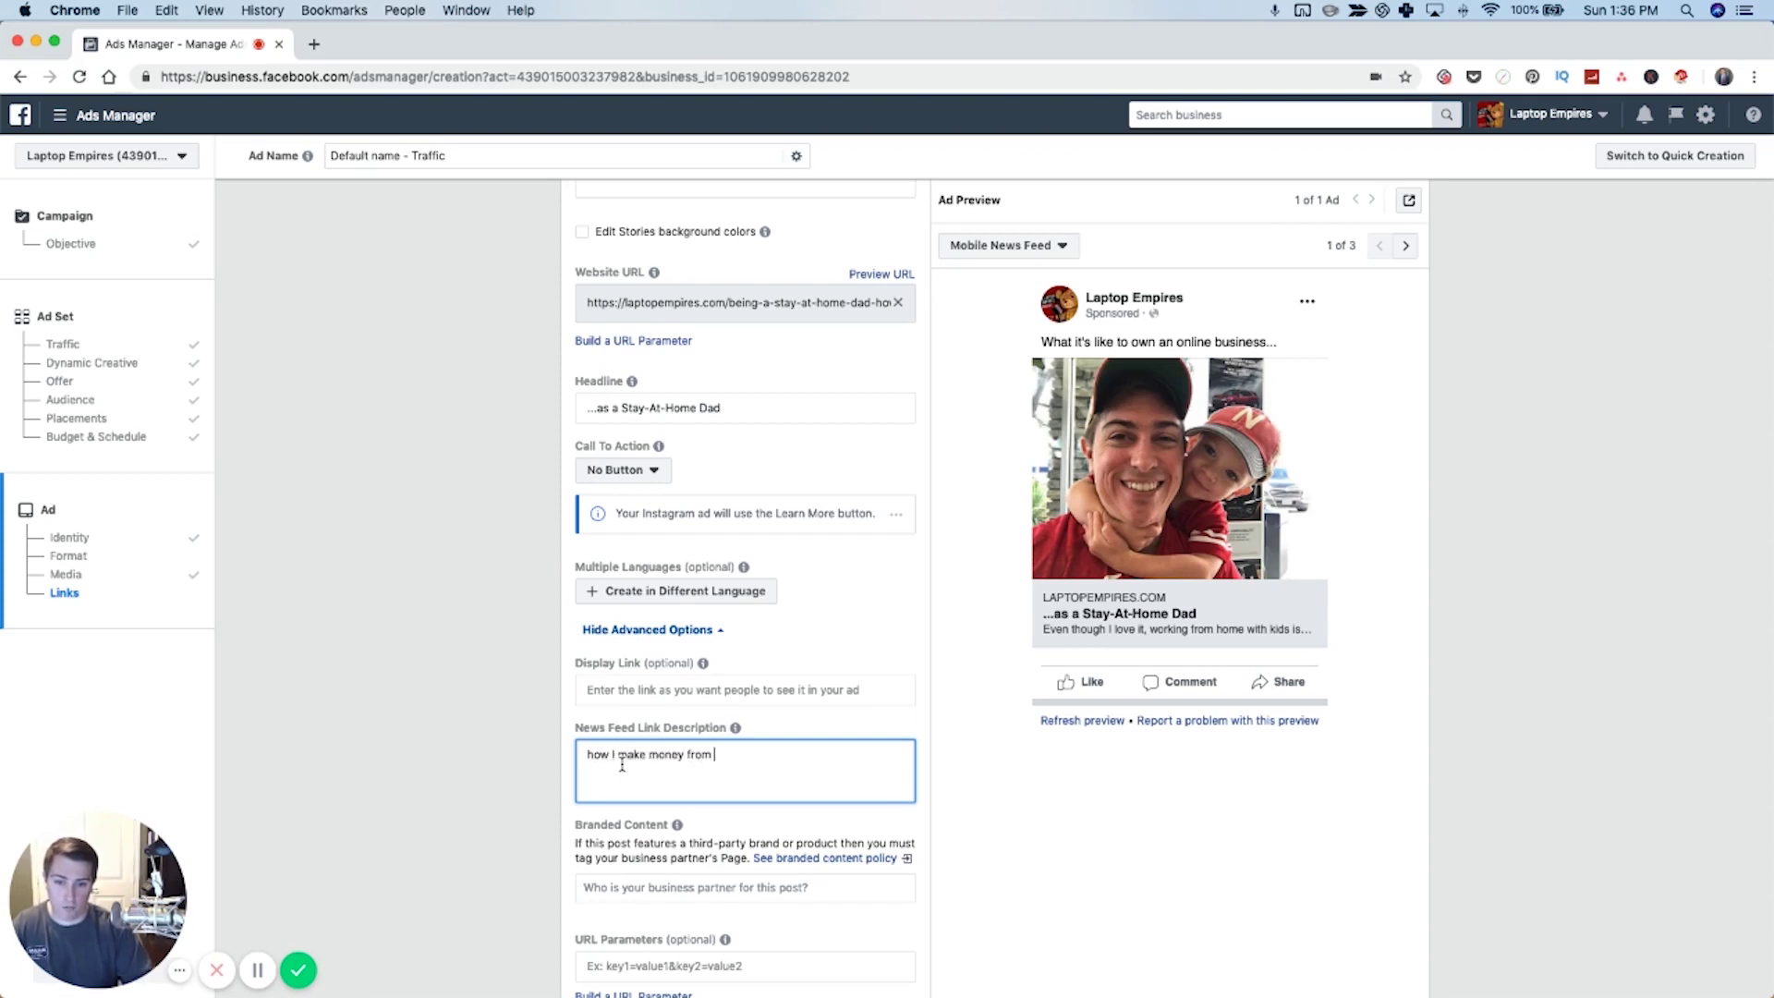
pyautogui.press('BackSpace')
pyautogui.press('BackSpace')
pyautogui.press('BackSpace')
pyautogui.press('BackSpace')
pyautogui.press('BackSpace')
pyautogui.press('BackSpace')
pyautogui.press('BackSpace')
pyautogui.press('BackSpace')
pyautogui.press('BackSpace')
pyautogui.press('BackSpace')
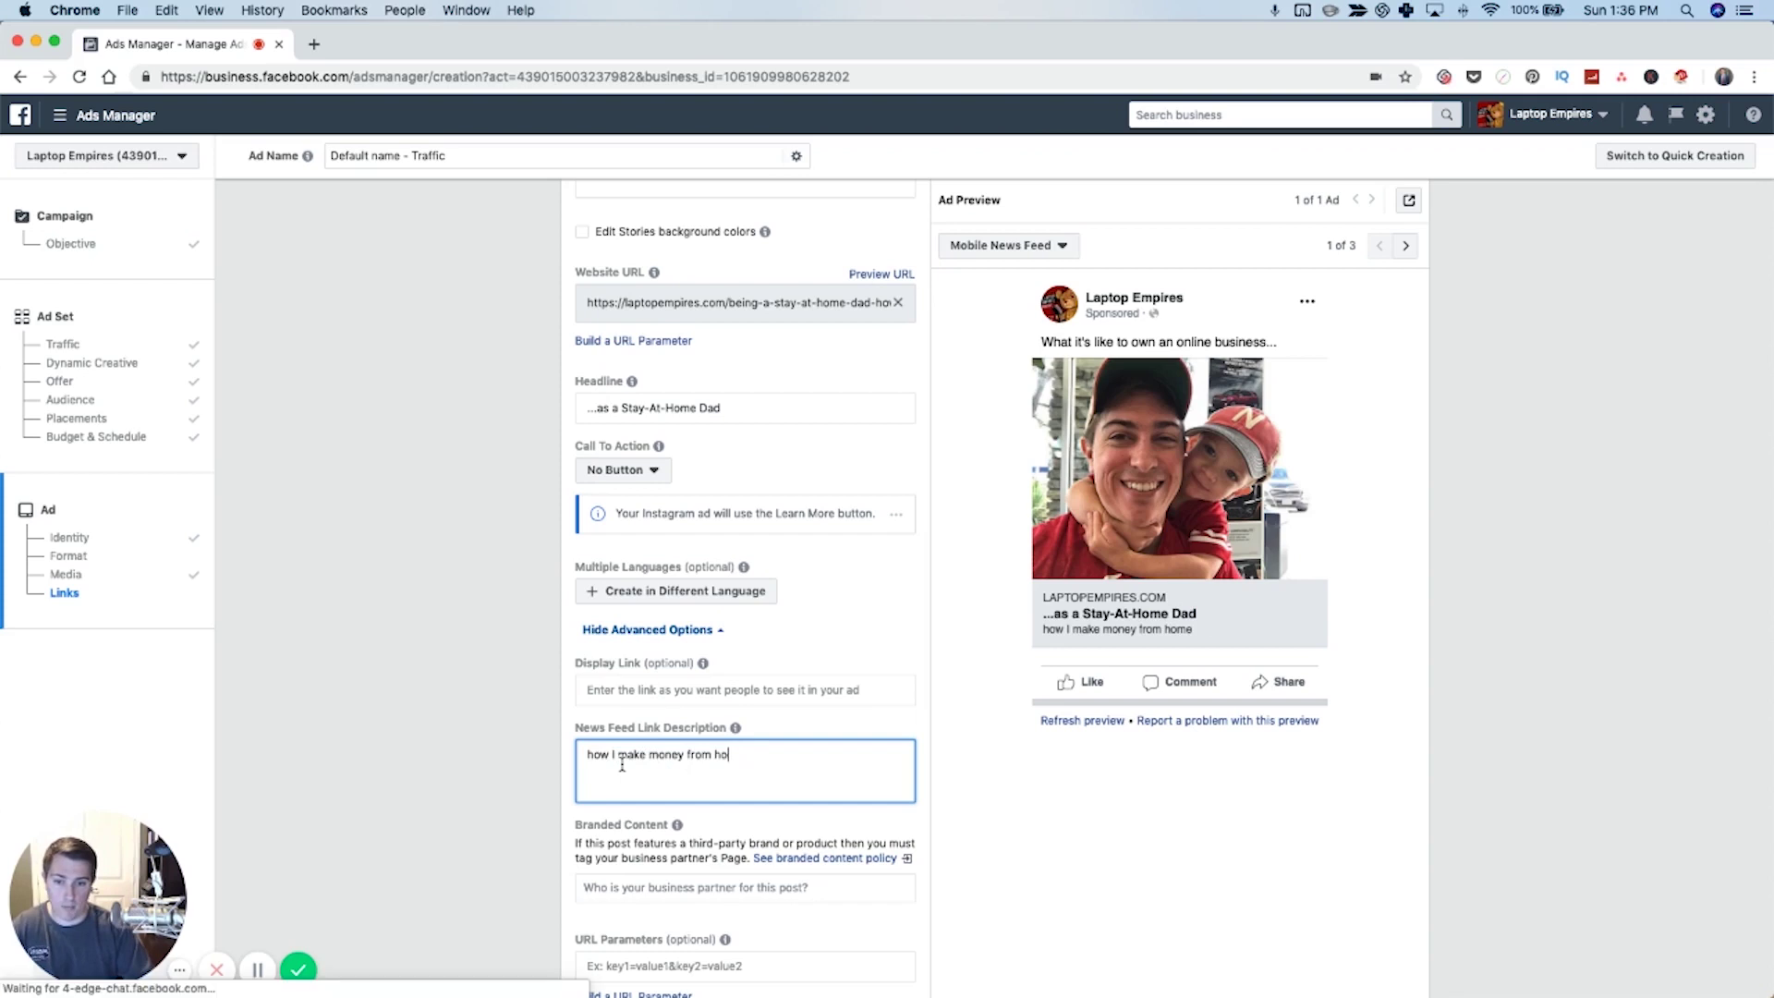
pyautogui.write('ine as a stay-at-home')
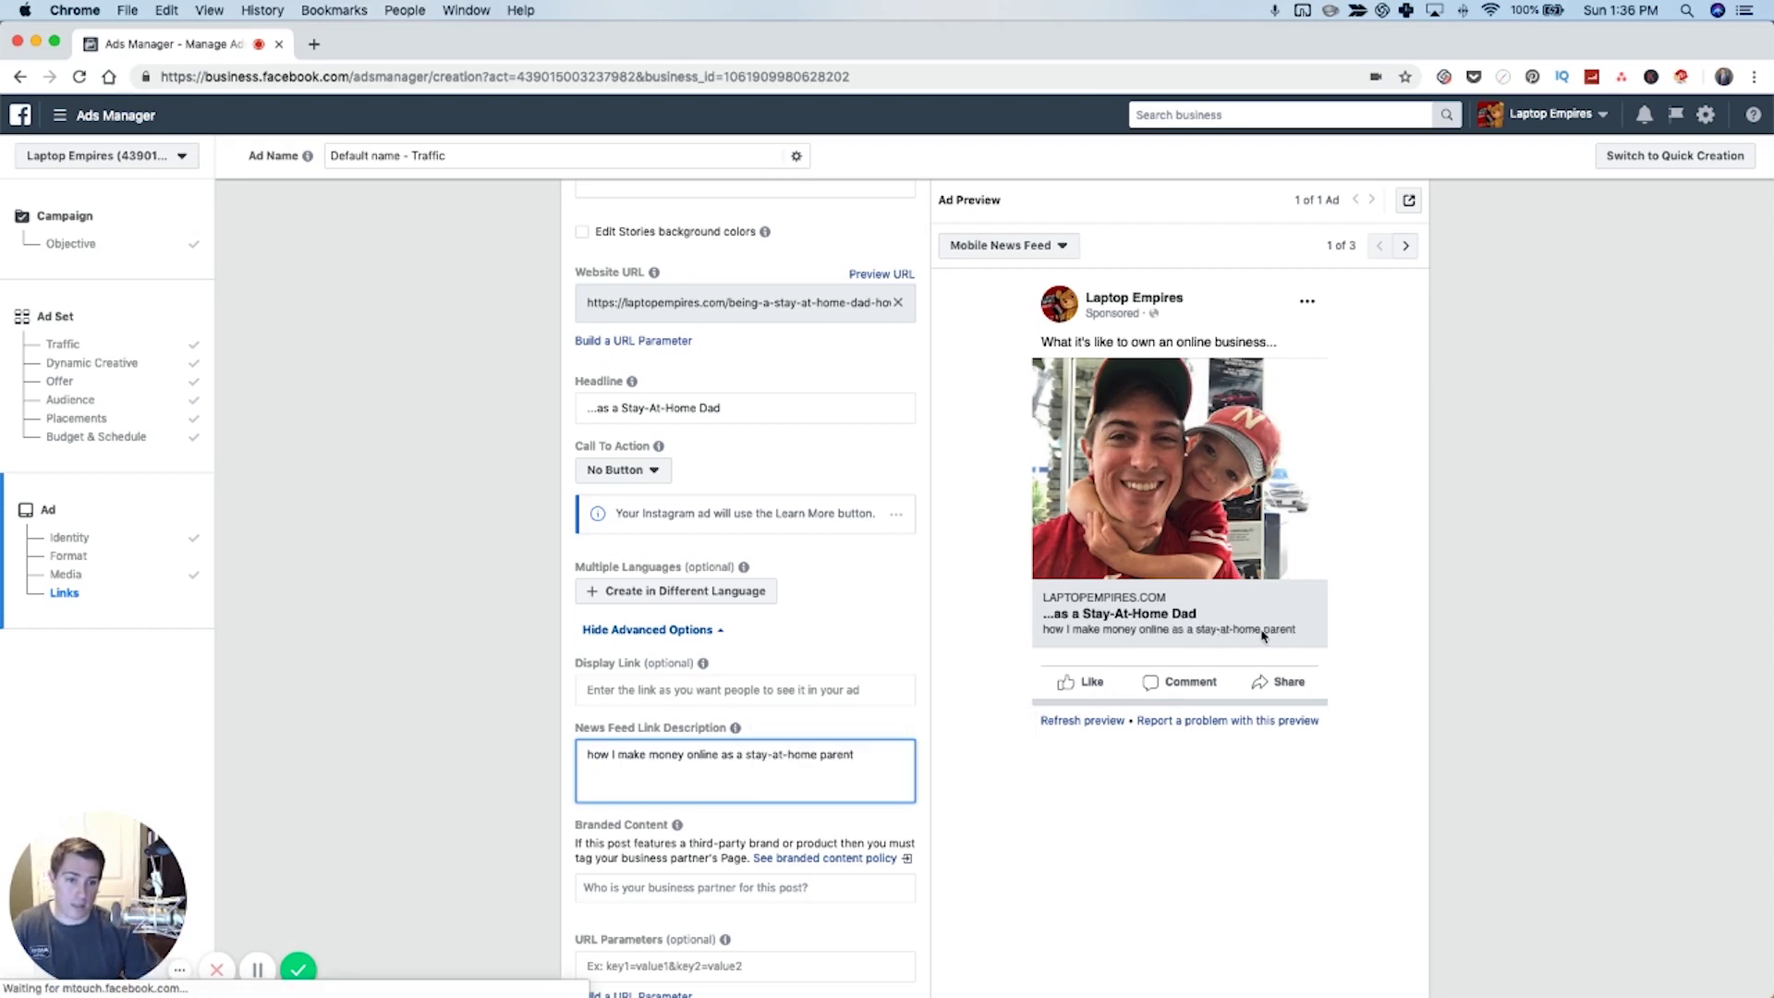
pyautogui.scroll(-6, 1105, 737)
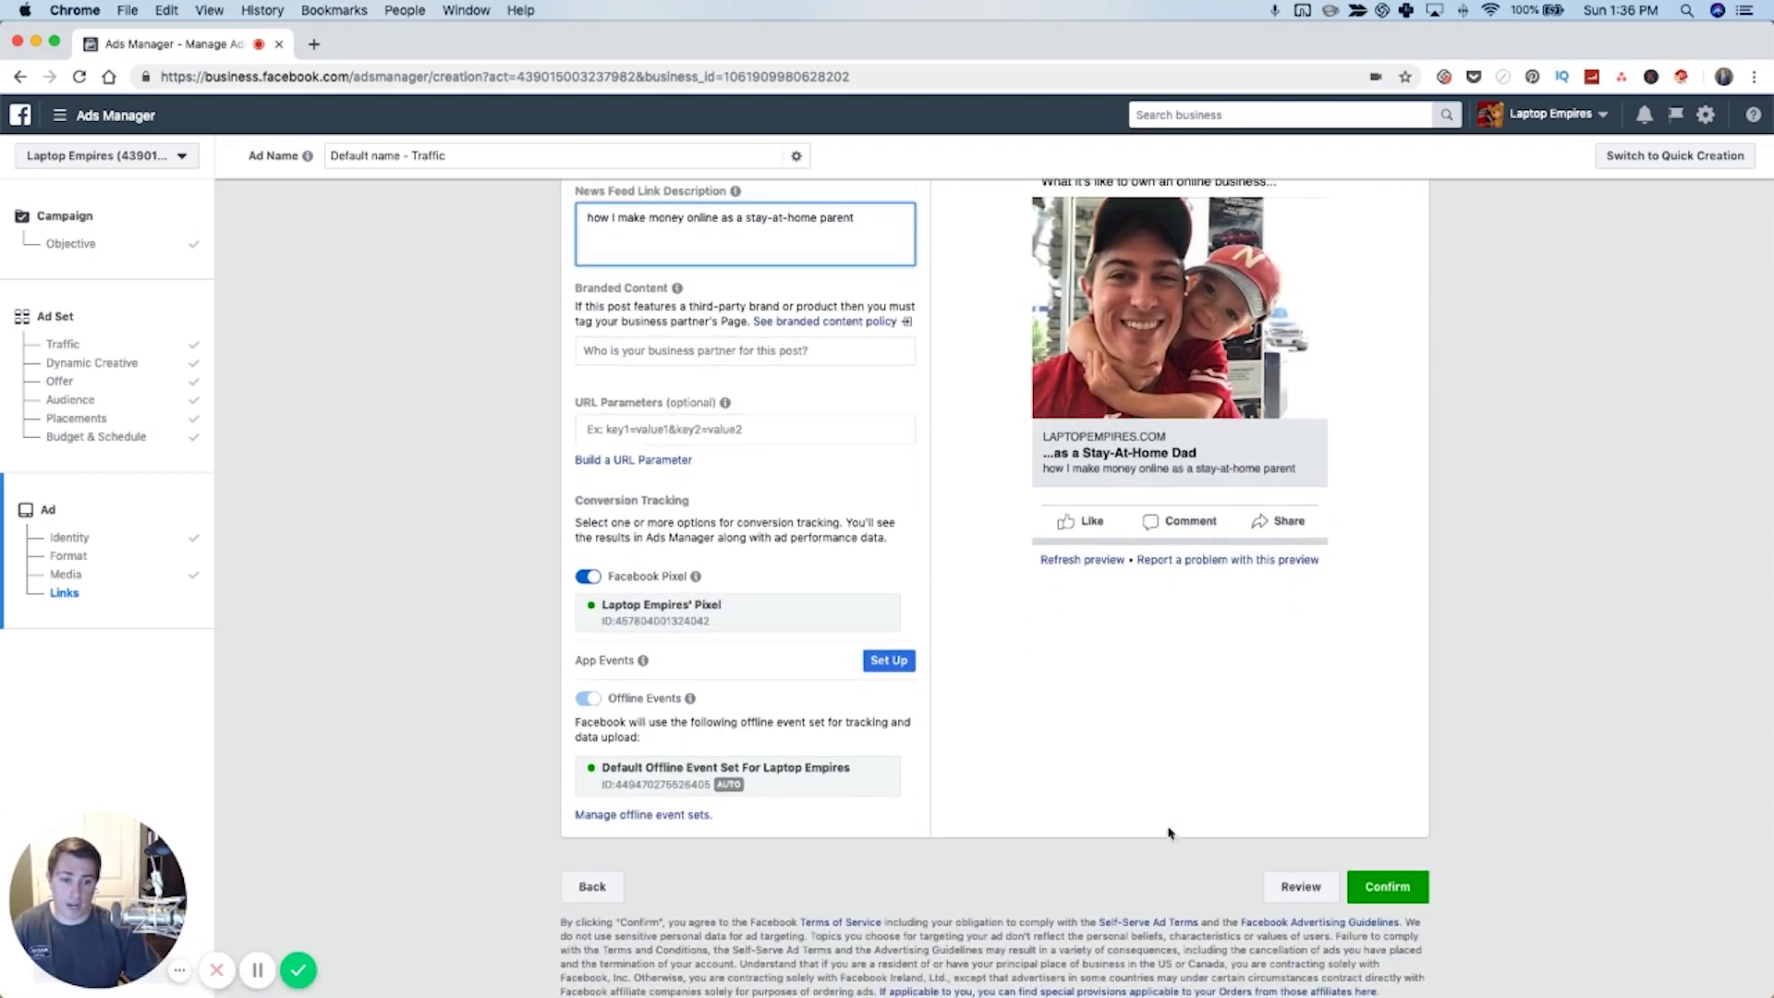
# Confirm the finished ad so the Traffic campaign goes In Review
pyautogui.click(1391, 888)
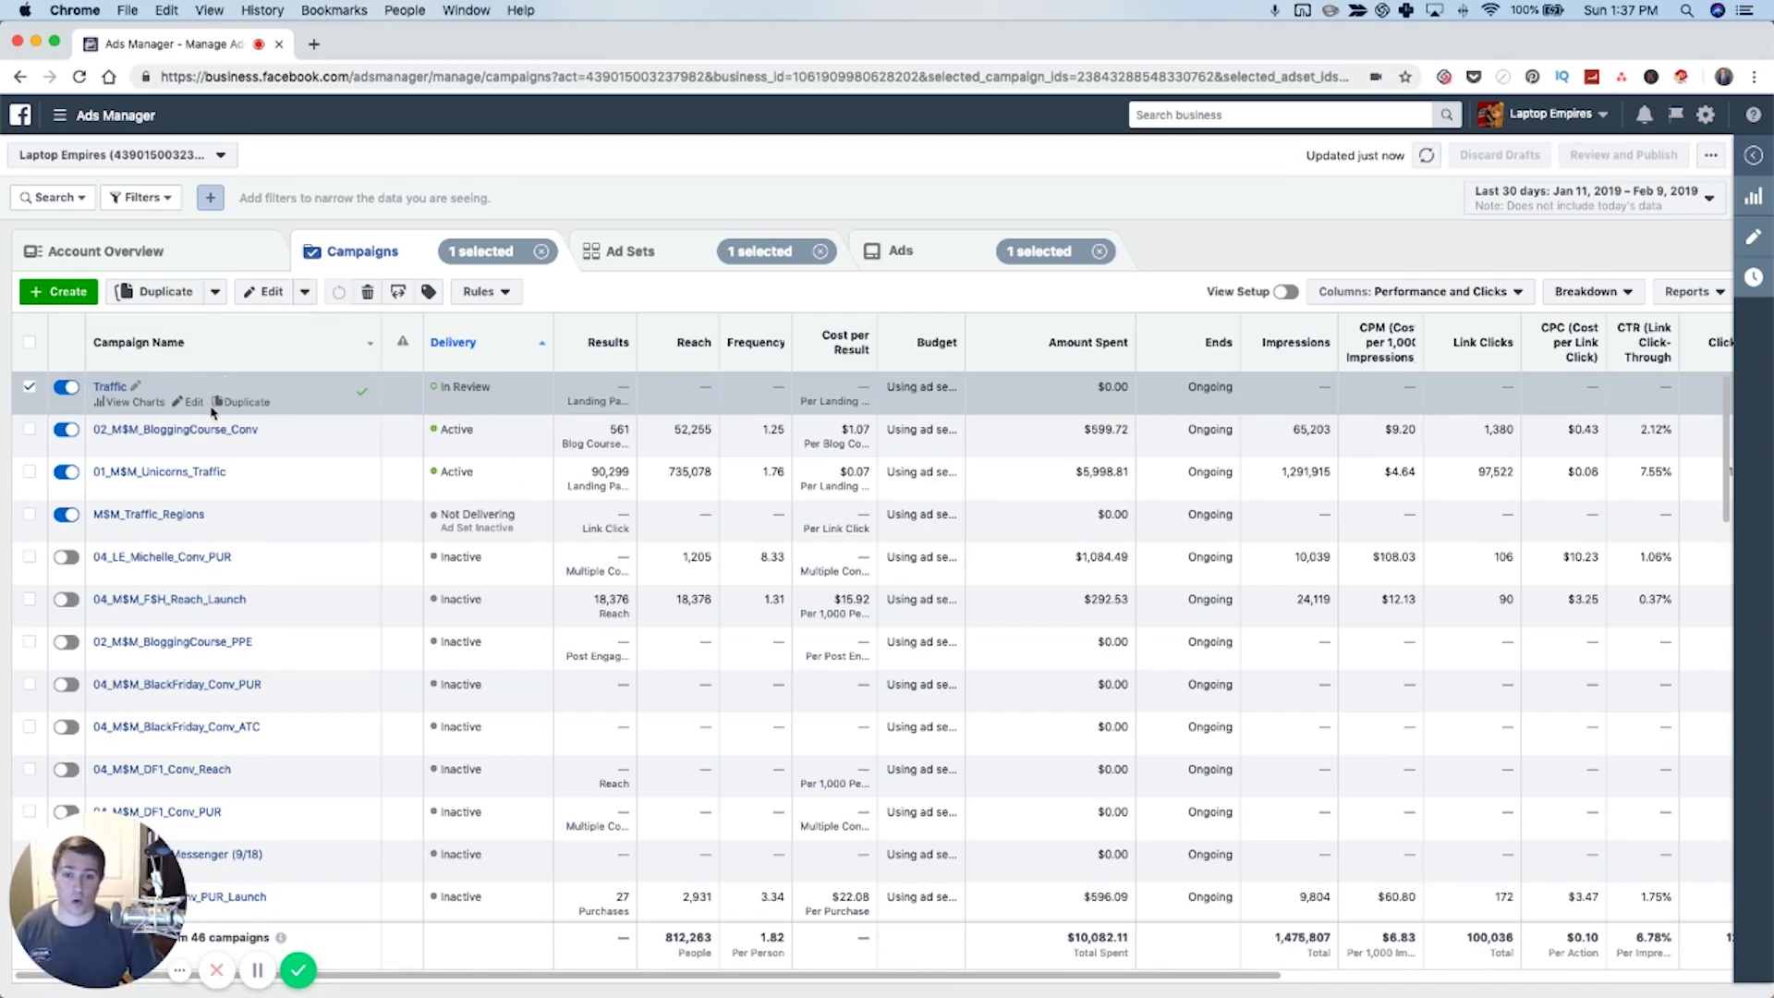
# Add 01_M$M_Unicorns_Traffic to the selection alongside the new Traffic campaign, glancing at the date-range choices
pyautogui.click(29, 472)
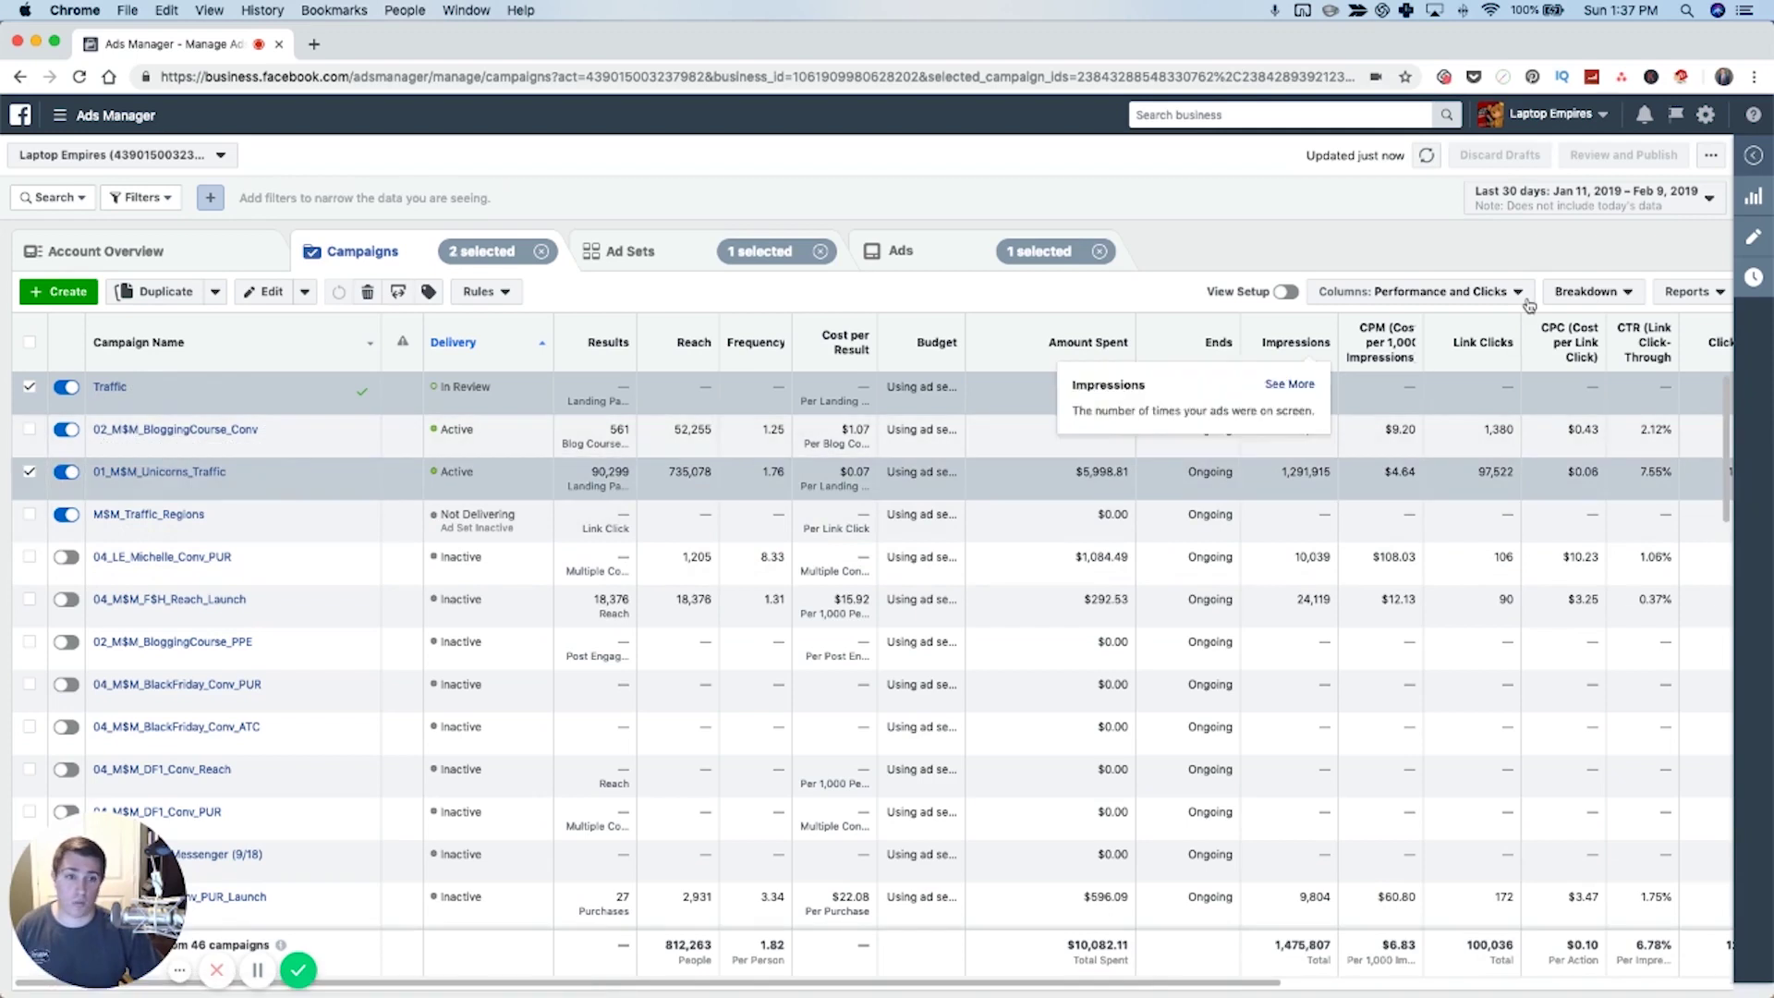
pyautogui.click(1560, 207)
pyautogui.click(1150, 166)
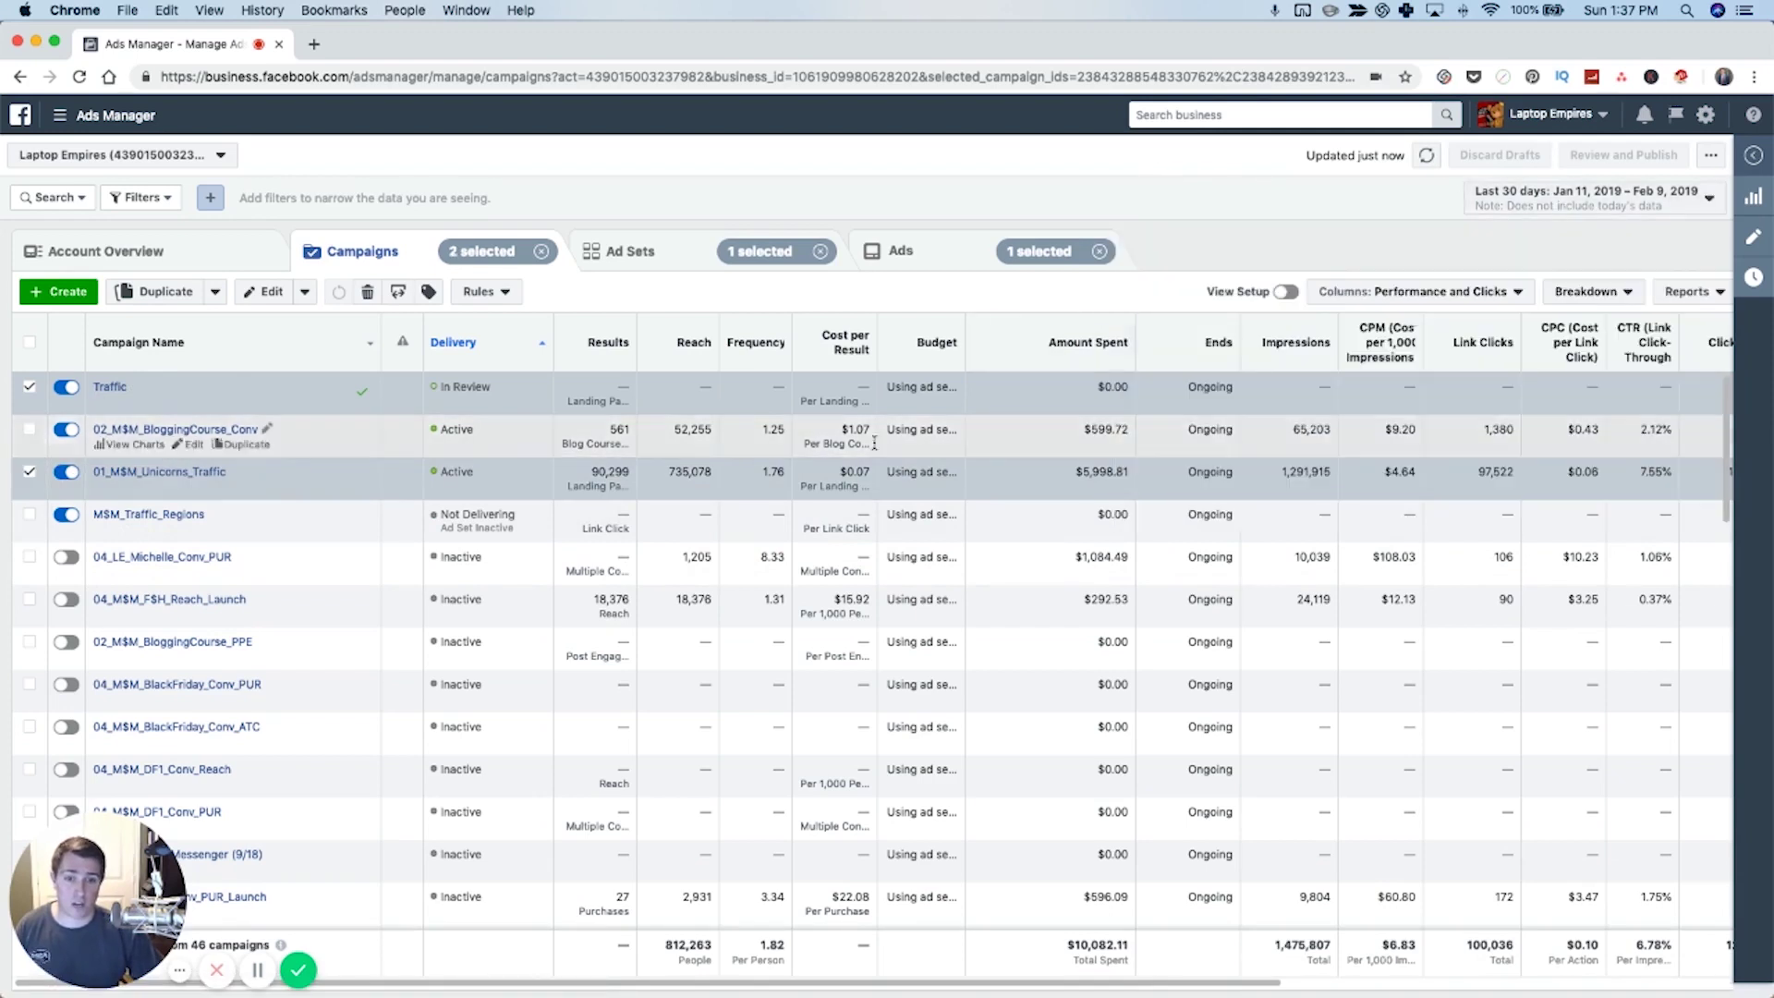